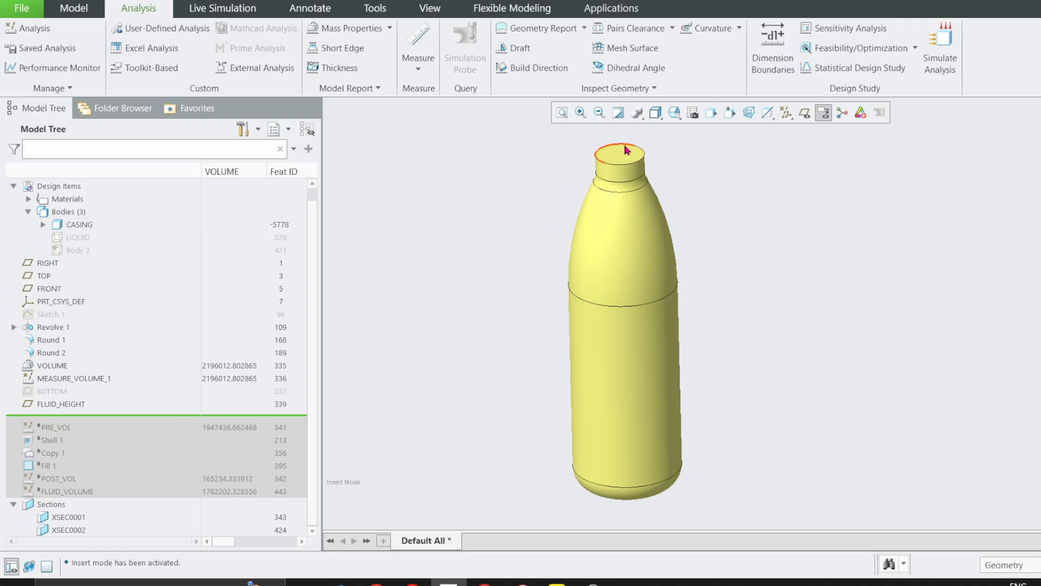
# - Shell all bodies of the bottle with a 4.52 wall thickness, removing the neck's top face
pyautogui.scroll(2, 627, 152)
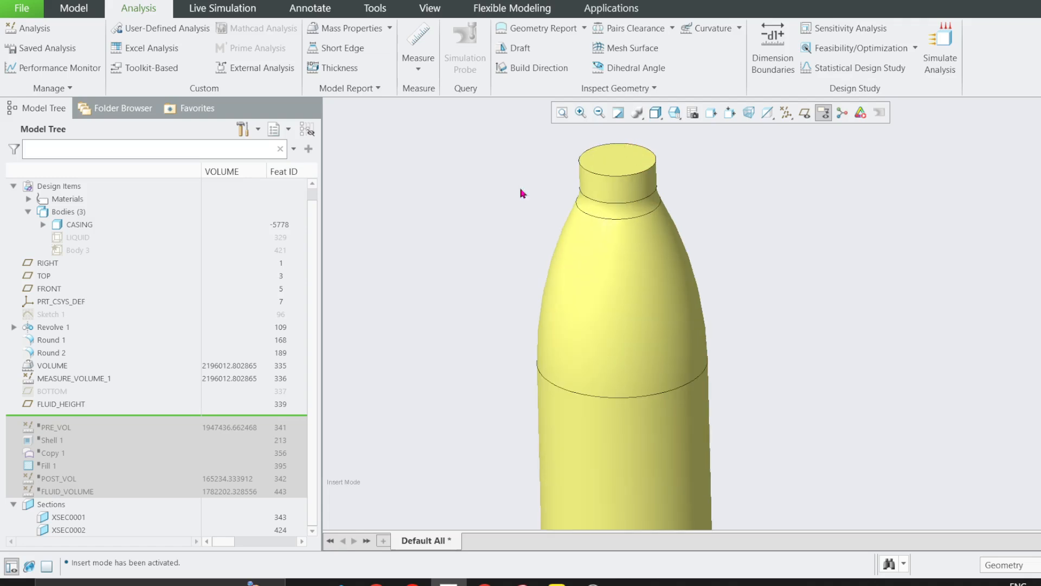
pyautogui.click(74, 7)
pyautogui.click(732, 48)
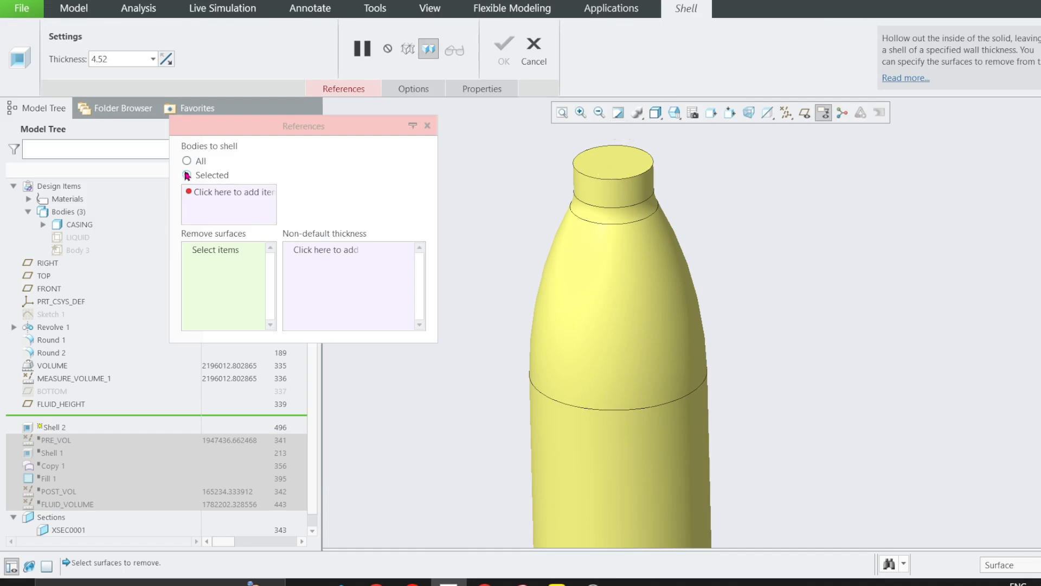
pyautogui.click(186, 161)
pyautogui.click(597, 164)
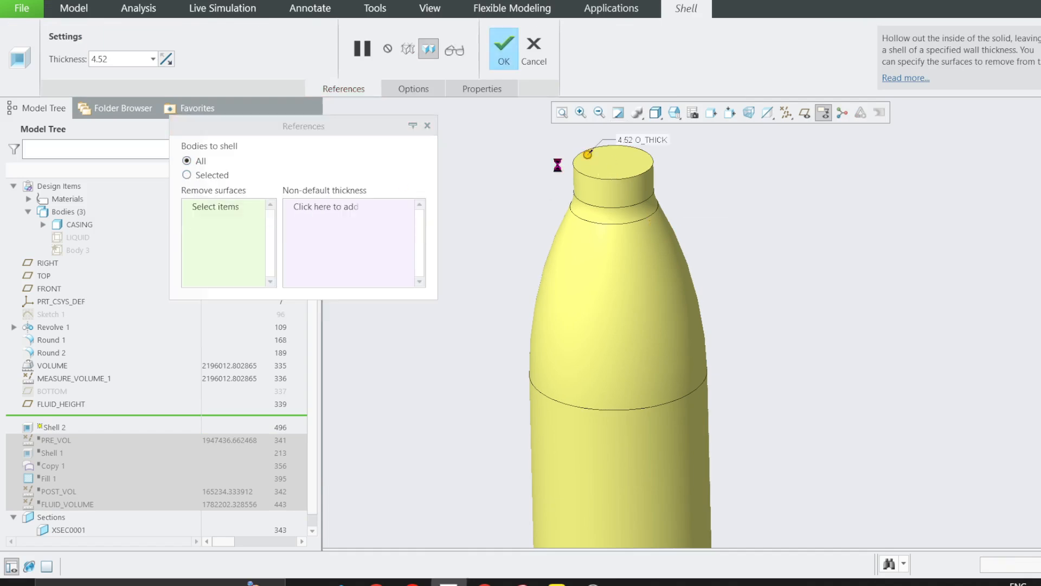
pyautogui.click(501, 51)
pyautogui.moveTo(627, 163); pyautogui.dragTo(627, 176, button='middle')
pyautogui.scroll(-3, 626, 173)
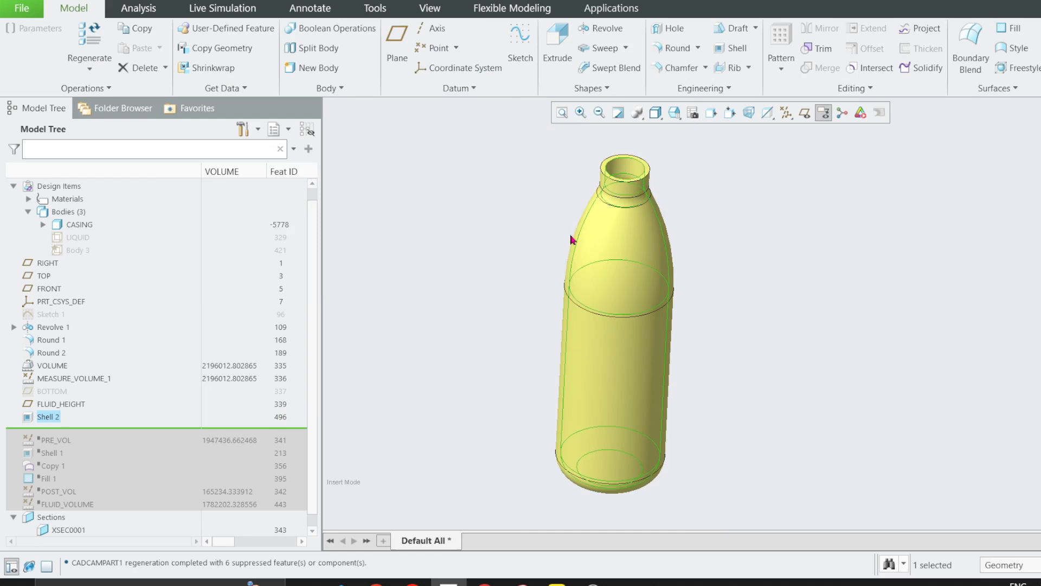
# - Create a planar section referenced to the neck's top face and move it down to cut through the lower bottle body
pyautogui.click(397, 49)
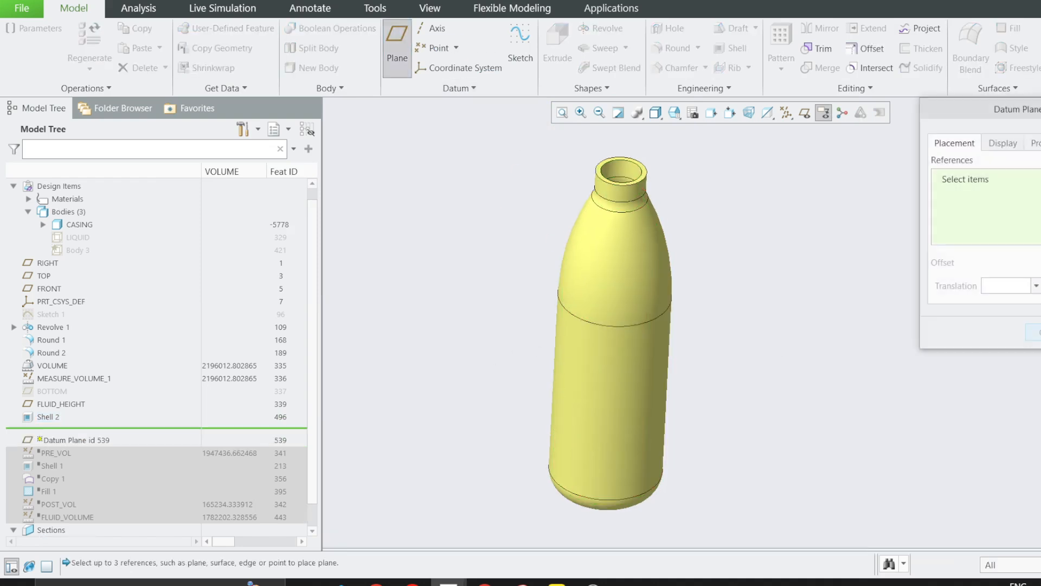
pyautogui.press('Escape')
pyautogui.scroll(-5, 639, 213)
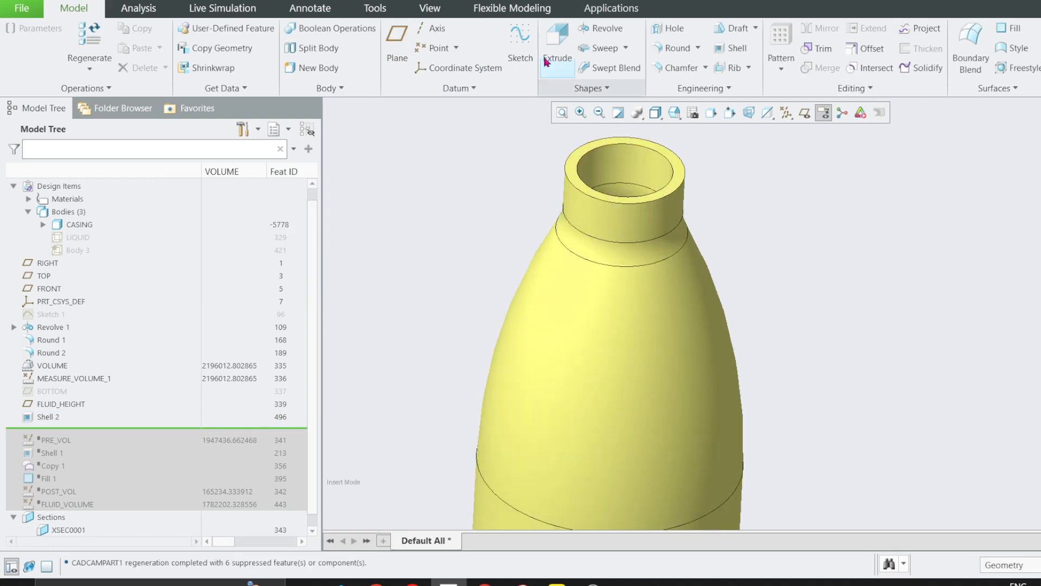
pyautogui.click(429, 8)
pyautogui.click(522, 65)
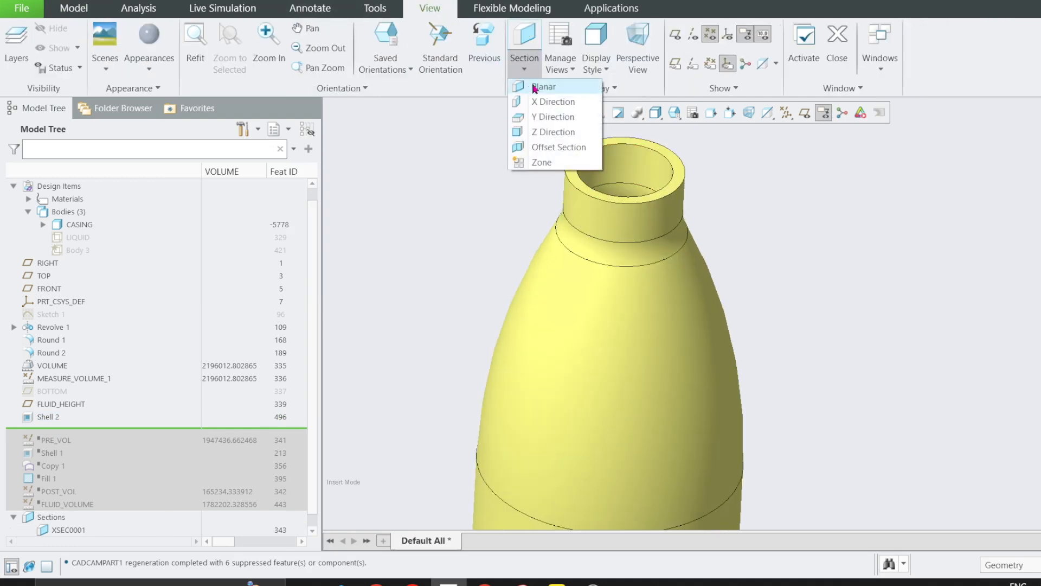
pyautogui.click(534, 88)
pyautogui.click(566, 176)
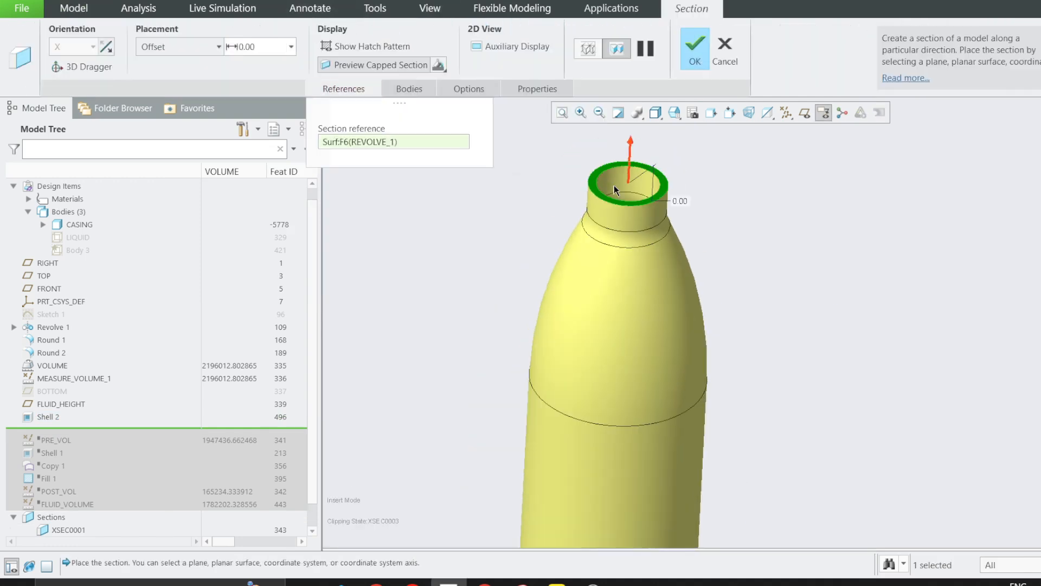
pyautogui.click(98, 68)
pyautogui.scroll(2, 556, 214)
pyautogui.moveTo(607, 147); pyautogui.dragTo(584, 363)
pyautogui.click(689, 50)
pyautogui.scroll(-2, 608, 482)
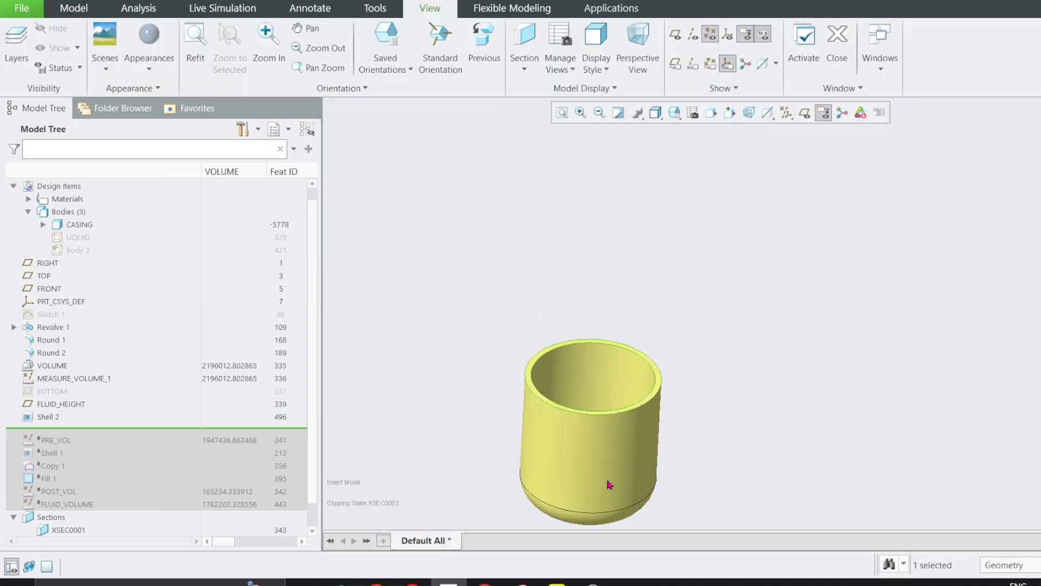
# - Examine the inner side walls and floor of the sectioned bottle, selecting the inside surfaces
pyautogui.click(609, 380)
pyautogui.moveTo(714, 390); pyautogui.dragTo(627, 288, button='middle')
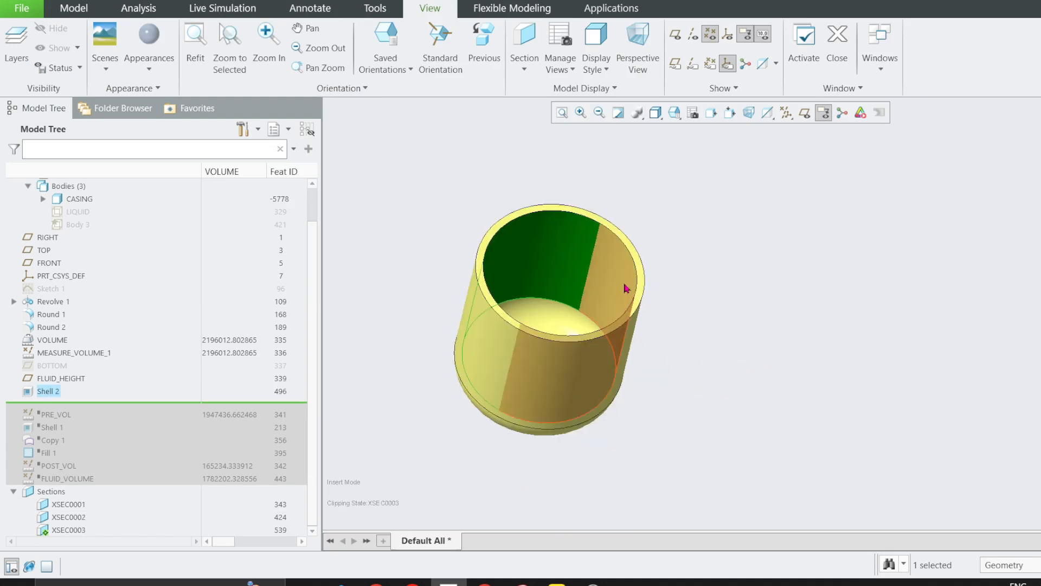
pyautogui.keyDown('ctrl'); pyautogui.click(624, 285); pyautogui.keyUp('ctrl')
pyautogui.keyDown('ctrl'); pyautogui.click(576, 314); pyautogui.keyUp('ctrl')
pyautogui.keyDown('ctrl'); pyautogui.click(594, 329); pyautogui.keyUp('ctrl')
pyautogui.moveTo(592, 339); pyautogui.dragTo(583, 375, button='middle')
pyautogui.click(668, 334)
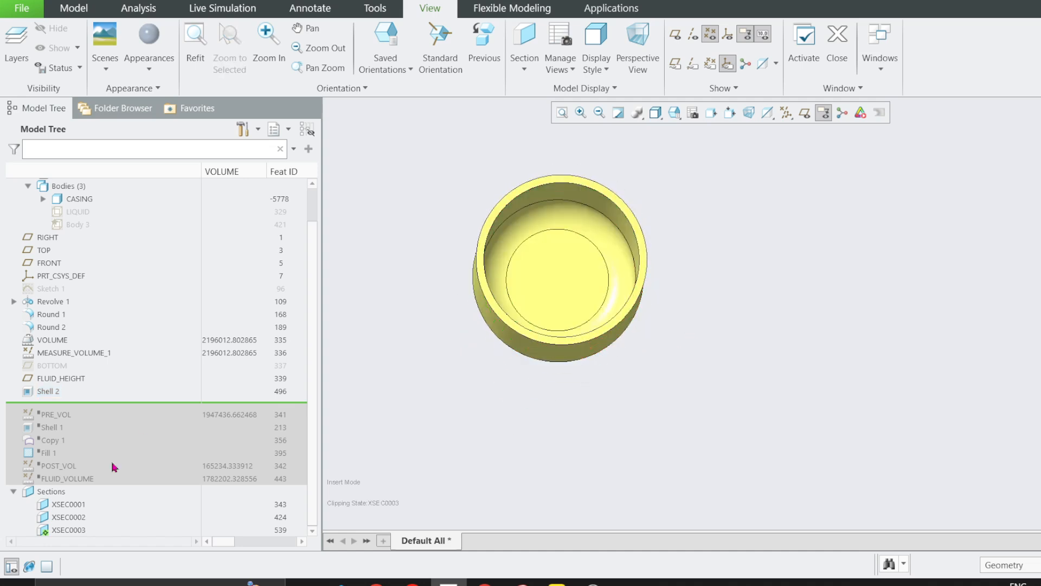
# - Deactivate the section XSEC0003 to show the whole bottle again
pyautogui.rightClick(76, 536)
pyautogui.click(83, 261)
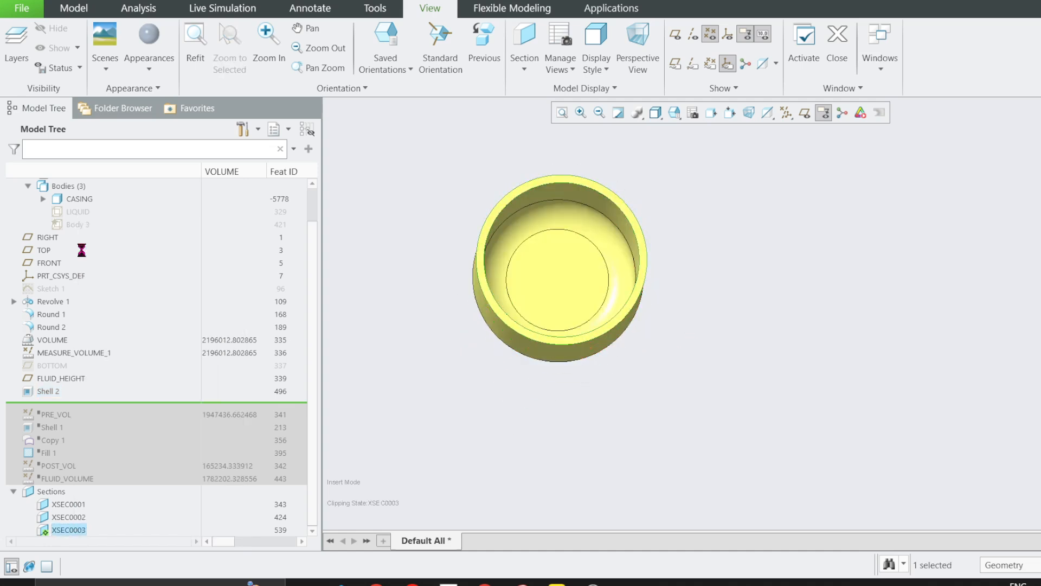
pyautogui.moveTo(639, 315); pyautogui.dragTo(745, 194, button='middle')
pyautogui.scroll(-4, 648, 223)
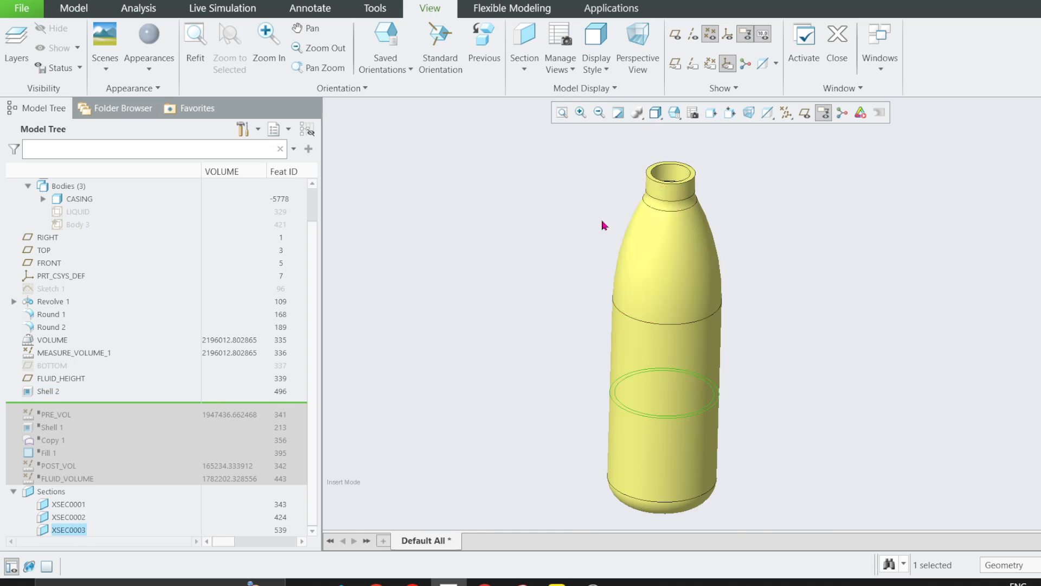
pyautogui.scroll(2, 712, 196)
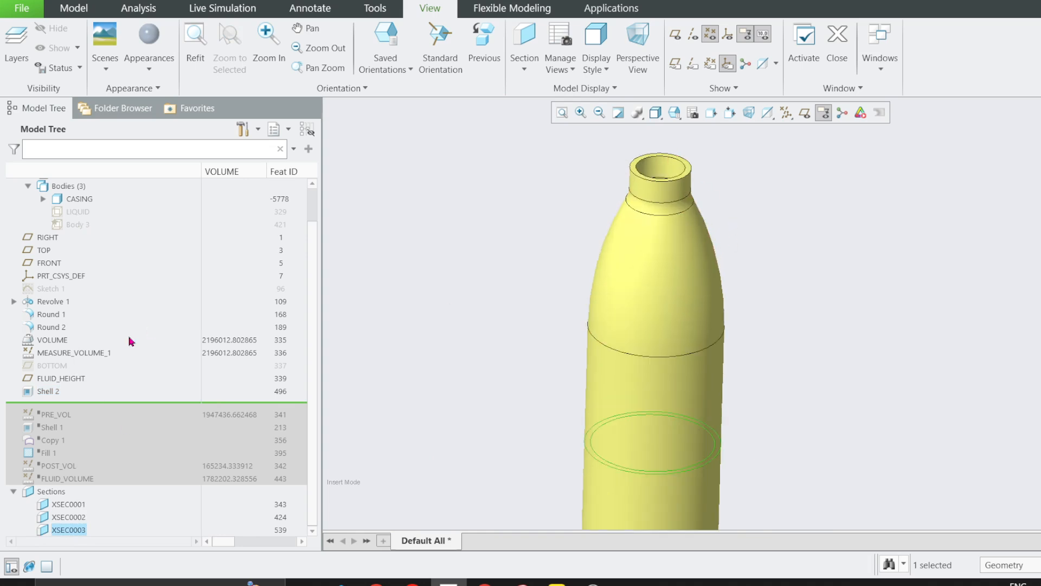
# - Roll the model back to the point directly after Round 2
pyautogui.moveTo(98, 408); pyautogui.dragTo(93, 331)
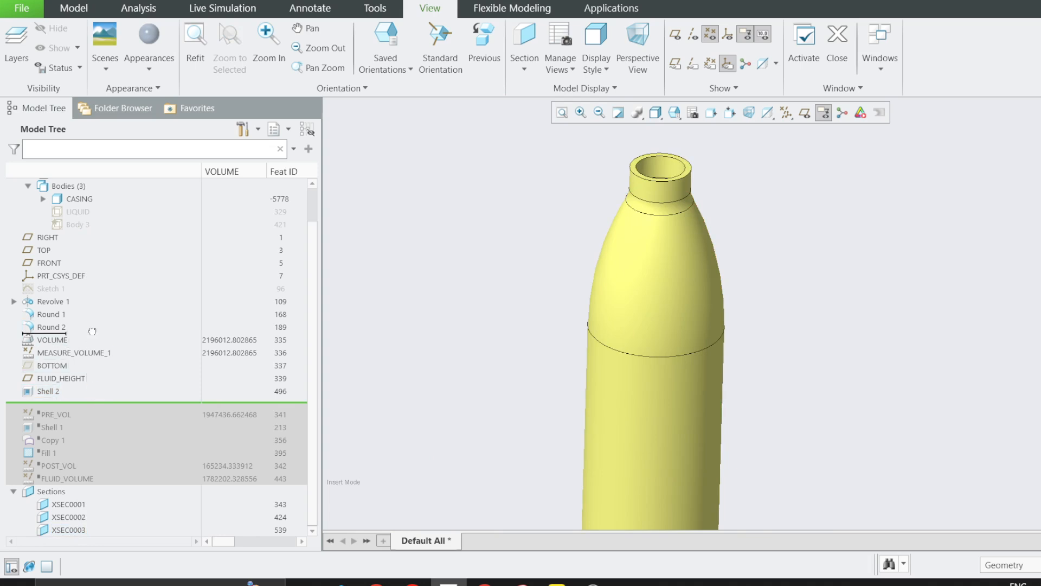
pyautogui.moveTo(92, 332); pyautogui.dragTo(90, 330)
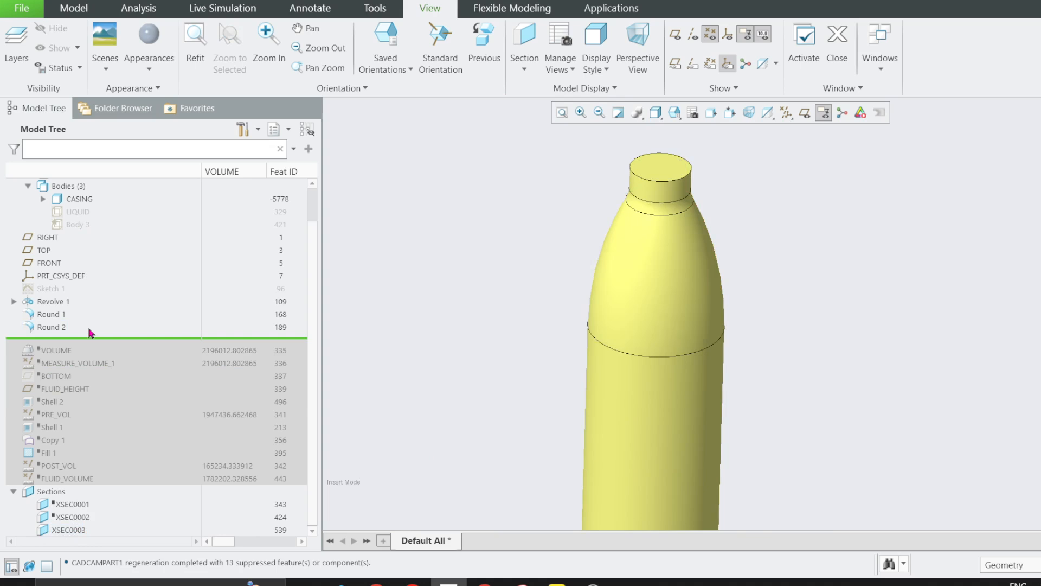
pyautogui.moveTo(534, 201)
pyautogui.mouseDown(button='middle')
pyautogui.moveTo(585, 235)
pyautogui.moveTo(683, 243)
pyautogui.moveTo(590, 254)
pyautogui.moveTo(602, 226)
pyautogui.moveTo(586, 212)
pyautogui.moveTo(572, 220)
pyautogui.mouseUp(button='middle')
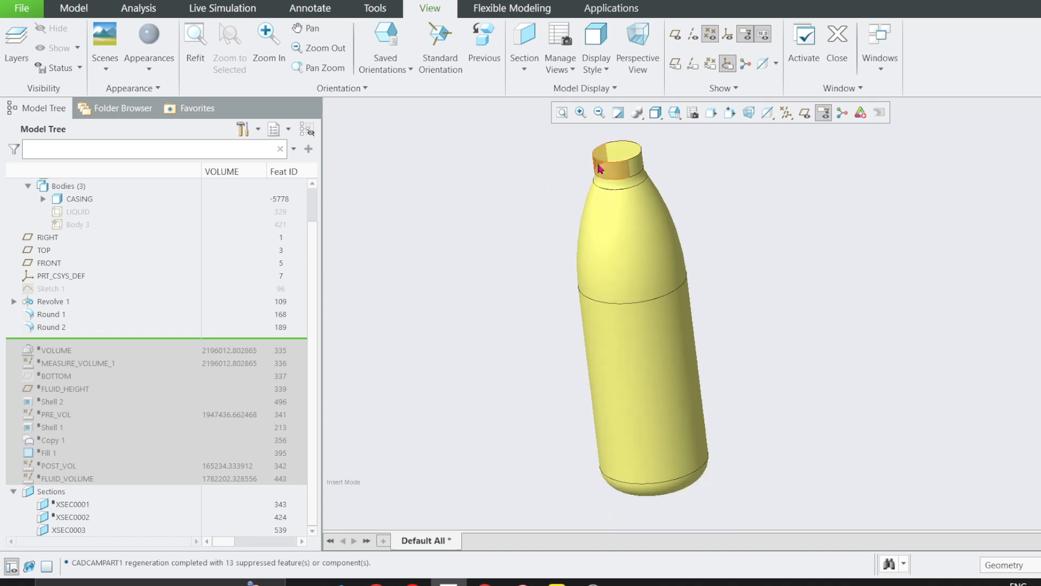
pyautogui.scroll(-2, 624, 150)
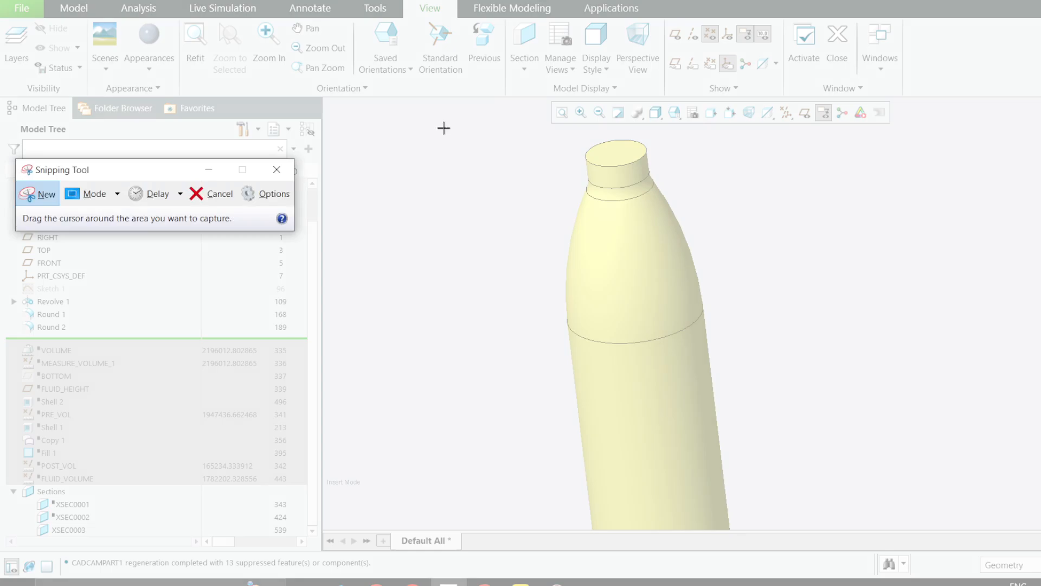
# - Capture the bottle view in the Snipping Tool, handwrite a volume formula starting with Vso − Vsh on it, and close the snip
pyautogui.moveTo(424, 126); pyautogui.dragTo(1040, 507)
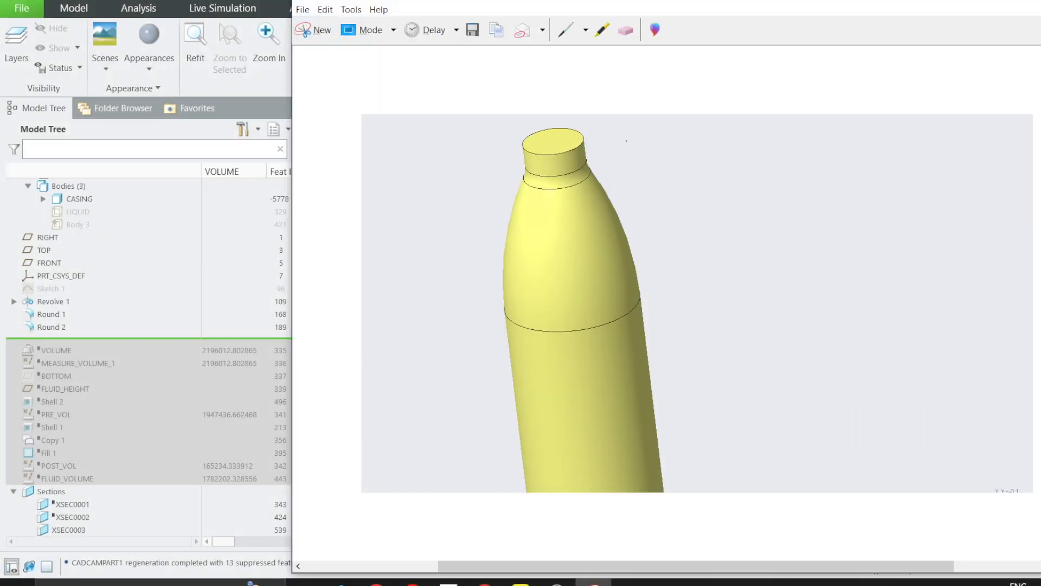
pyautogui.moveTo(686, 136); pyautogui.dragTo(688, 120)
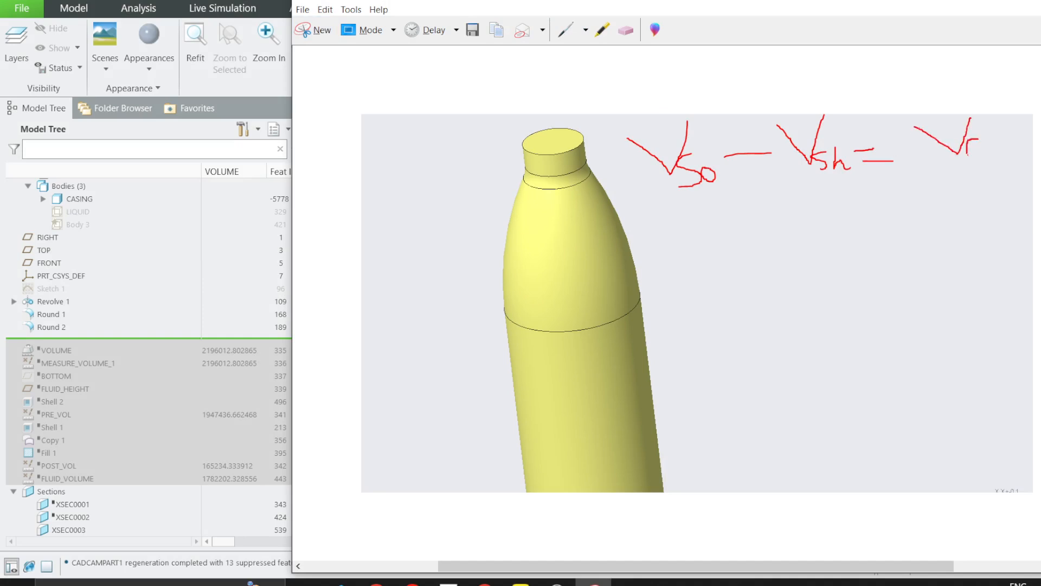
pyautogui.click(1032, 3)
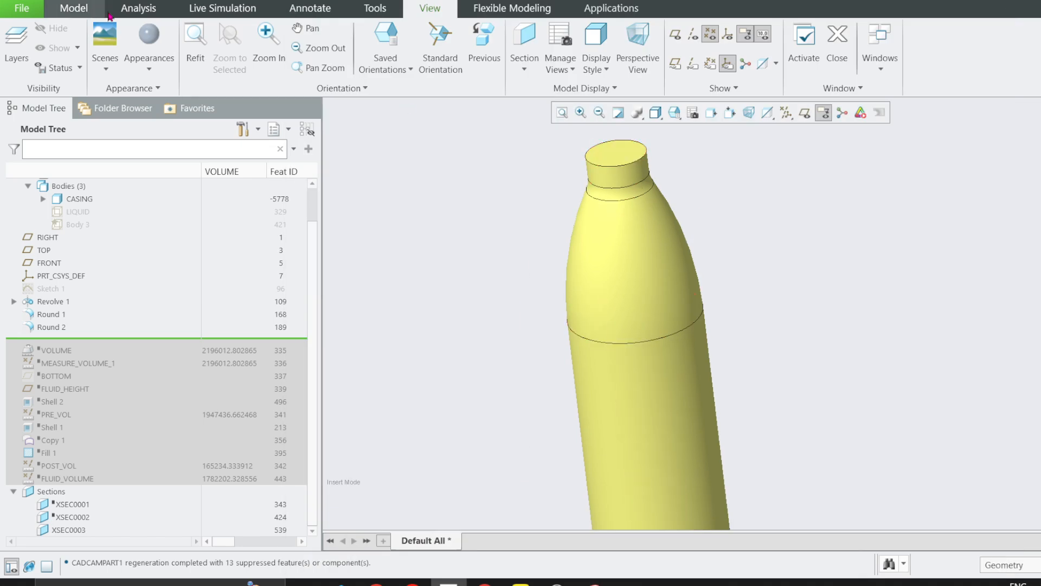
# - Shell all bodies of the solid bottle with a wall thickness of about 2.4, removing the neck's top face
pyautogui.click(74, 8)
pyautogui.click(730, 48)
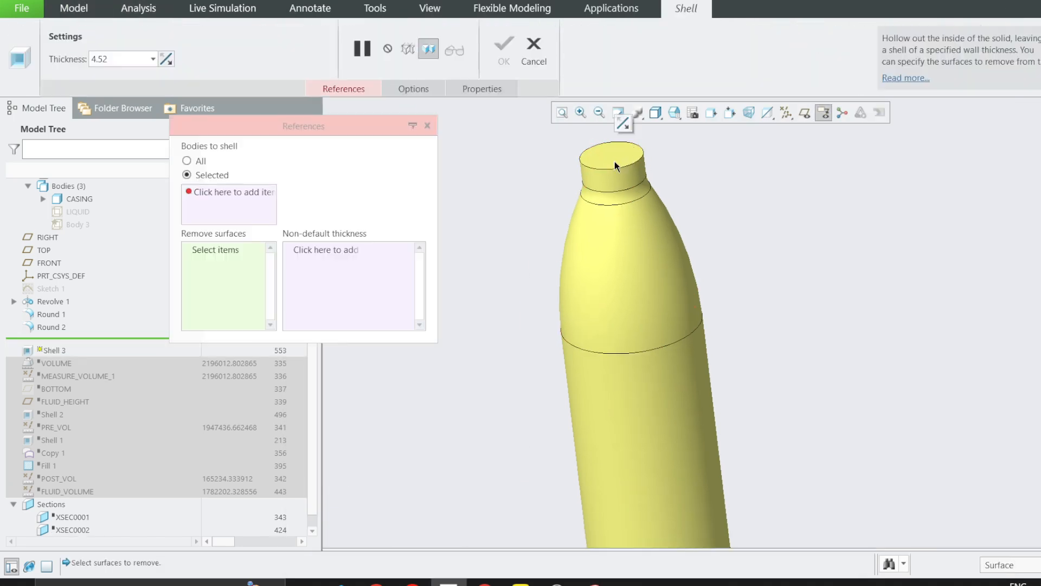
pyautogui.click(196, 162)
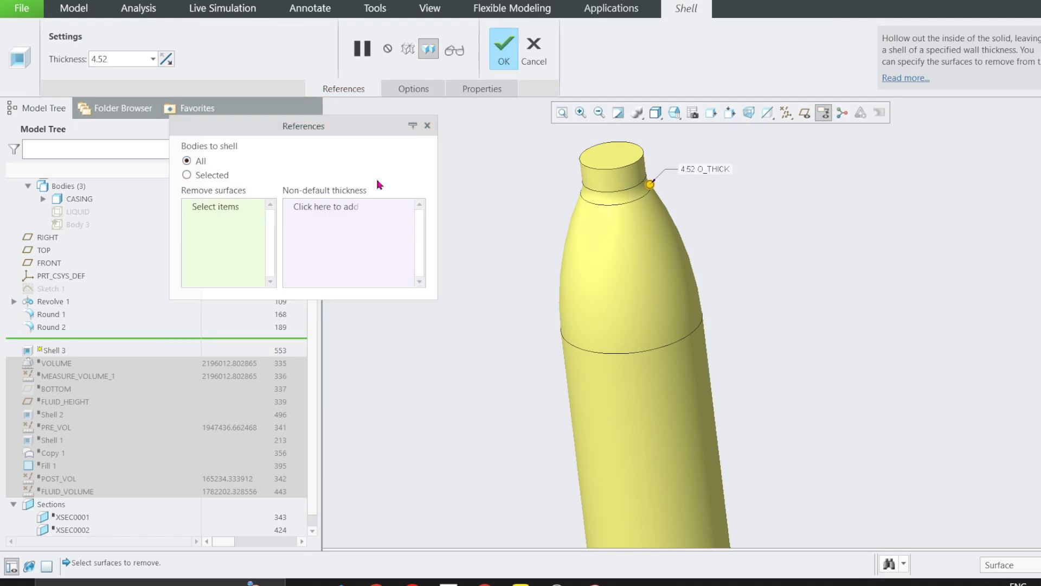
pyautogui.click(598, 160)
pyautogui.moveTo(592, 166); pyautogui.dragTo(589, 168)
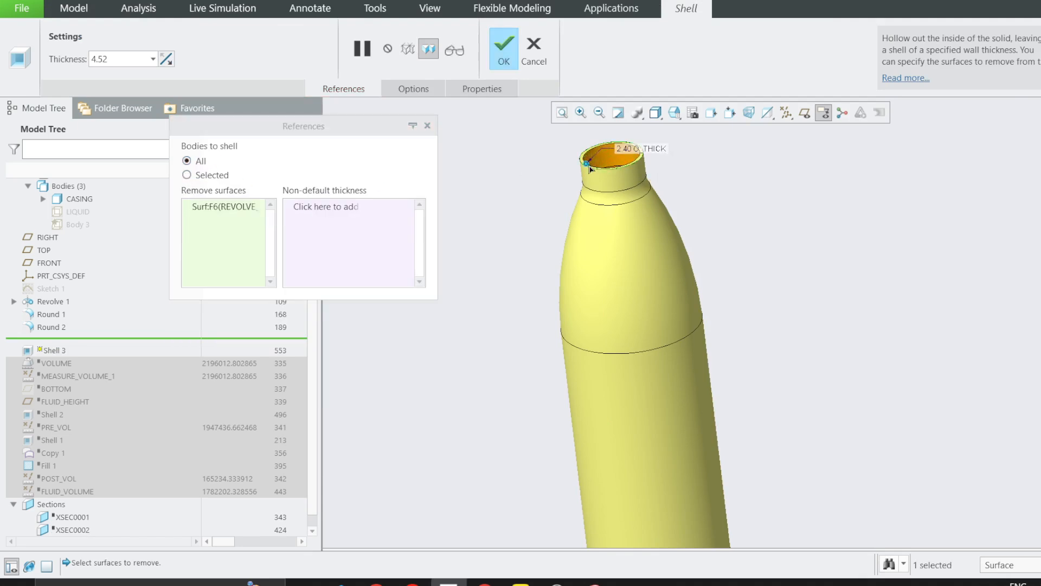
pyautogui.click(504, 49)
pyautogui.moveTo(632, 173); pyautogui.dragTo(560, 256, button='middle')
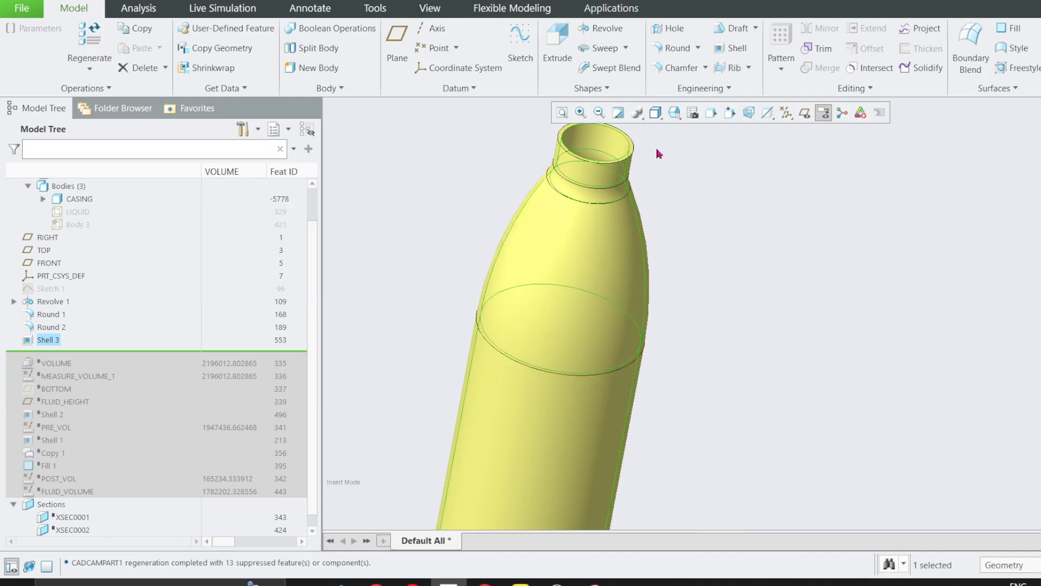
pyautogui.scroll(1, 665, 157)
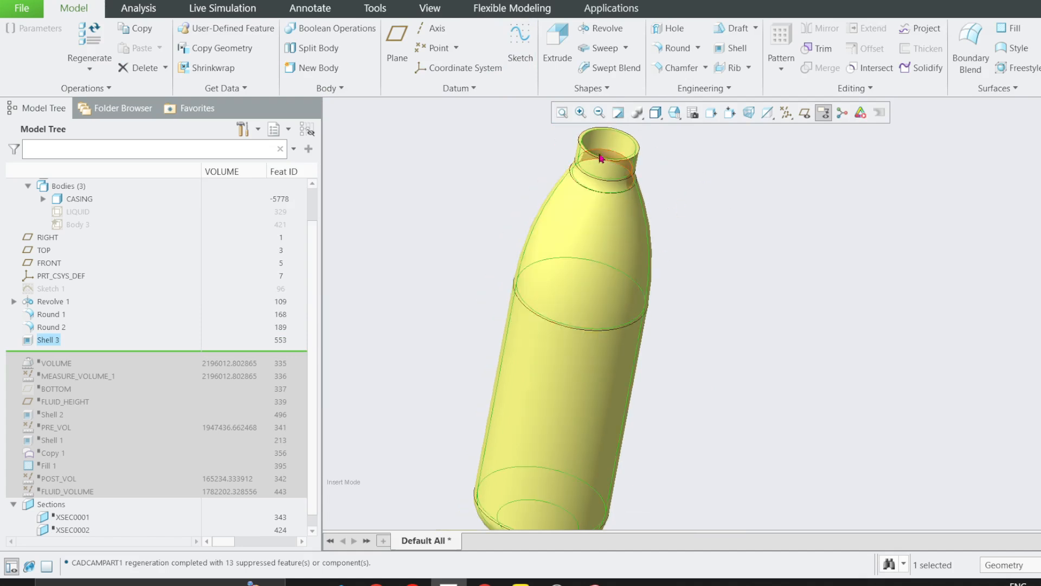
pyautogui.scroll(-1, 624, 153)
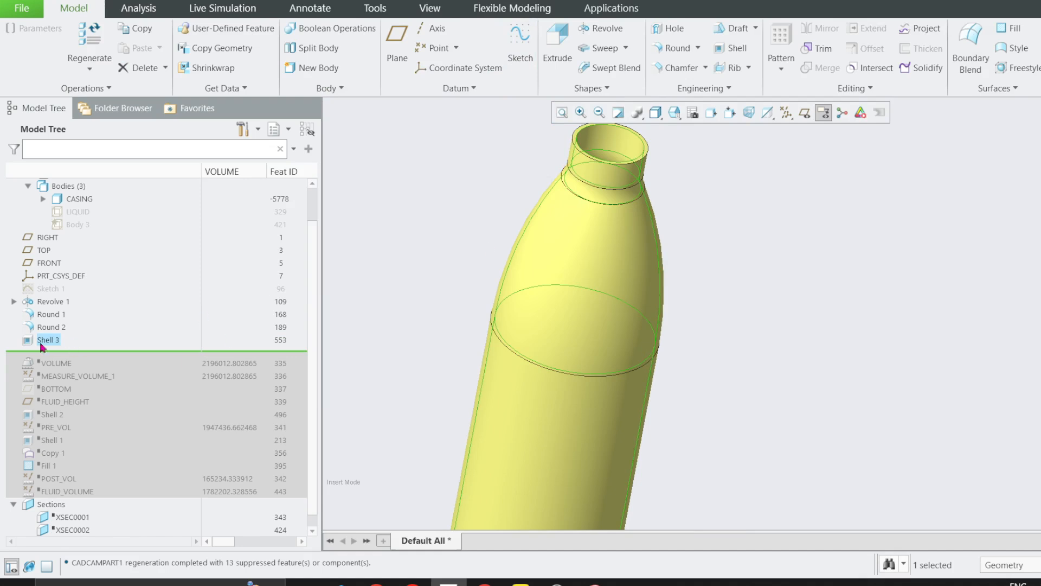
# - Roll the model back to directly before Shell 3 and display the datum planes
pyautogui.moveTo(58, 353); pyautogui.dragTo(57, 337)
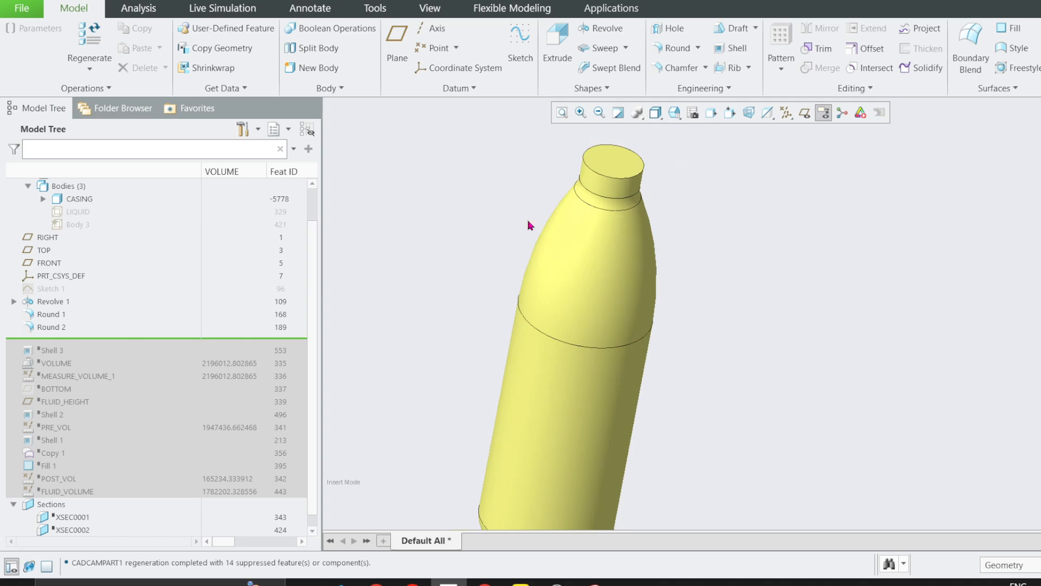
pyautogui.scroll(2, 537, 216)
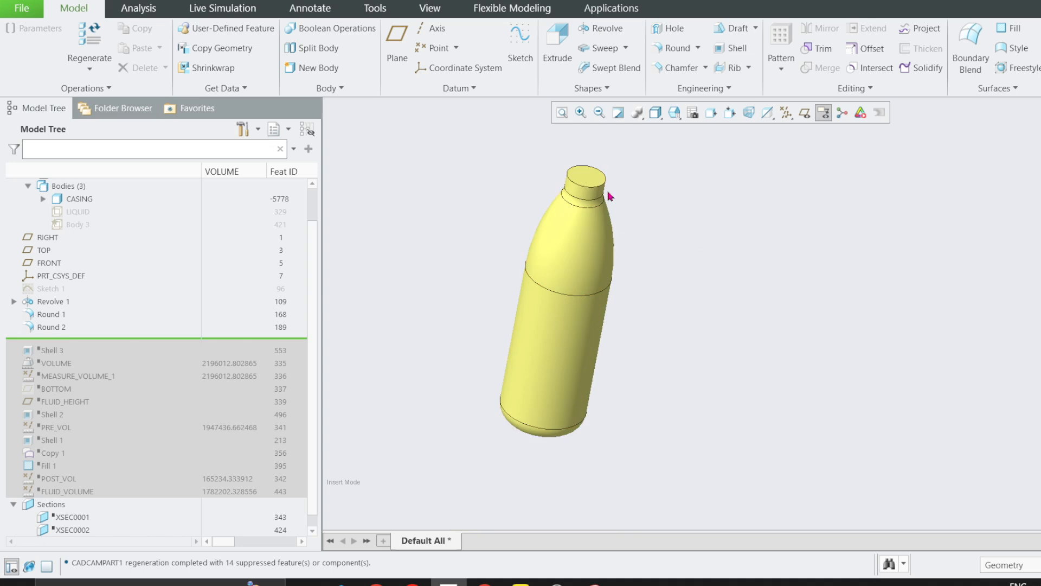
pyautogui.click(803, 114)
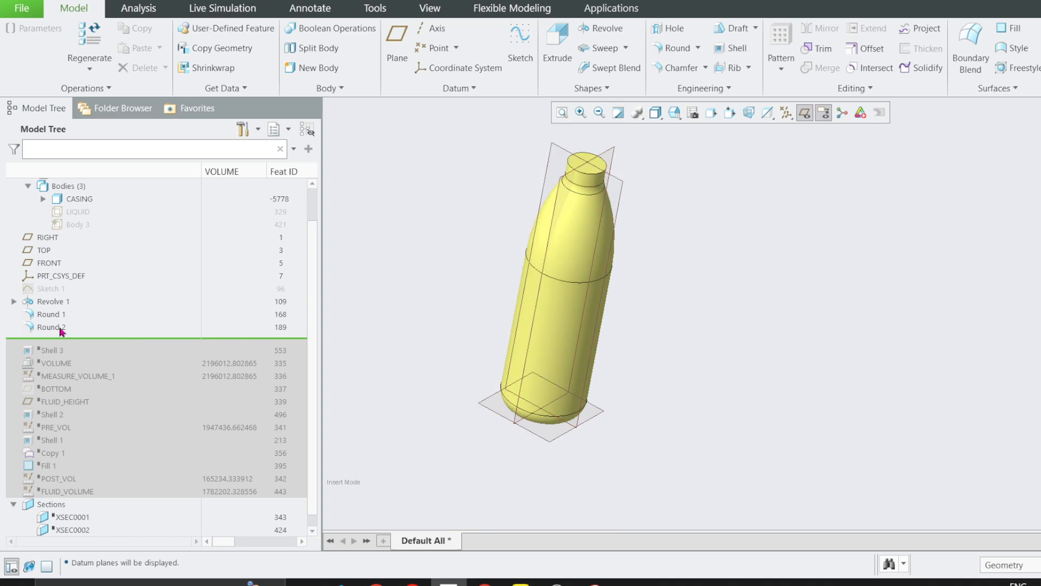
pyautogui.scroll(3, 594, 165)
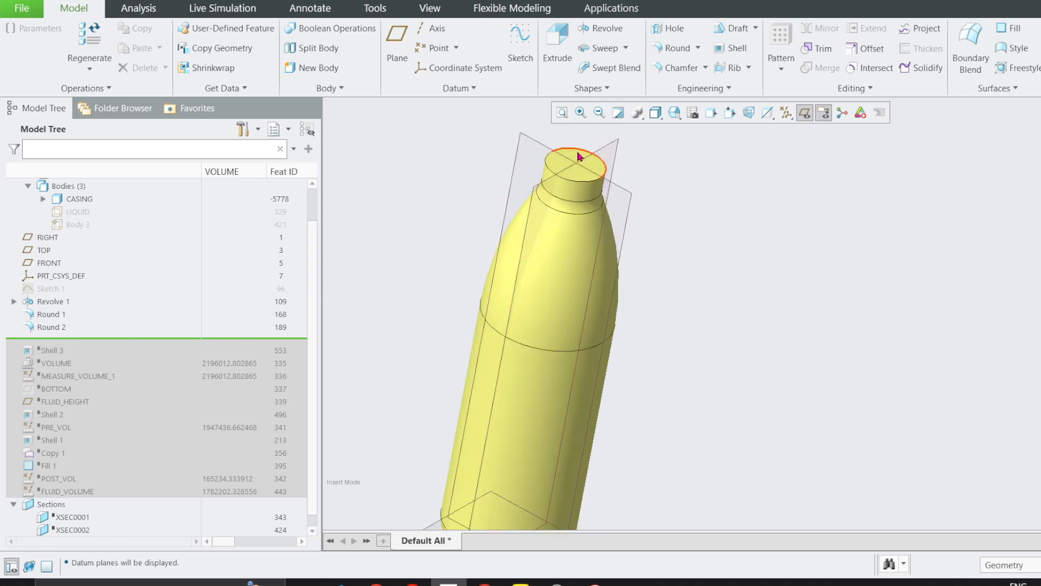
pyautogui.scroll(-2, 578, 157)
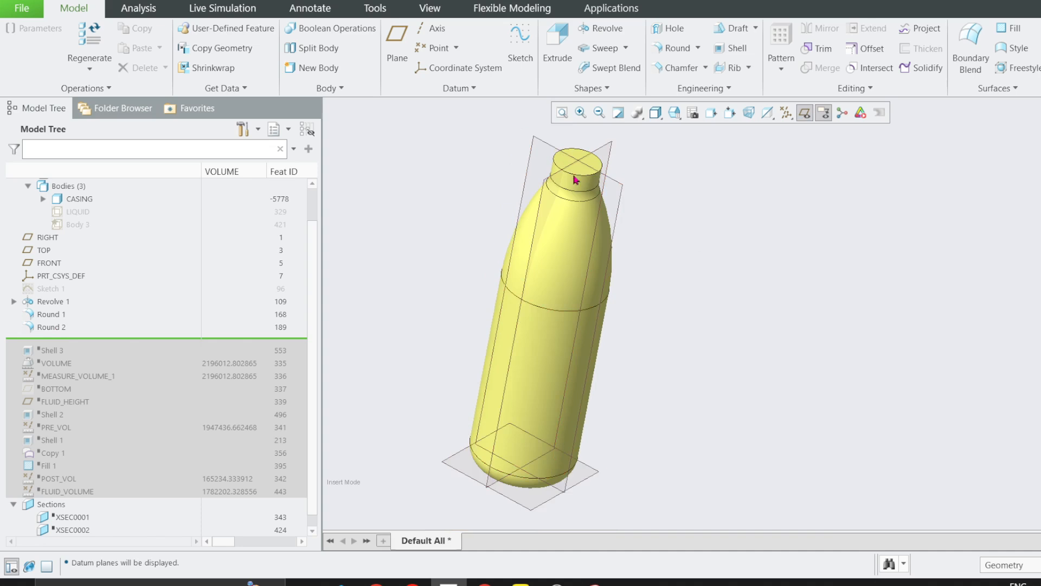
# - Start a new datum plane referenced to the TOP plane with an offset of 2
pyautogui.click(455, 483)
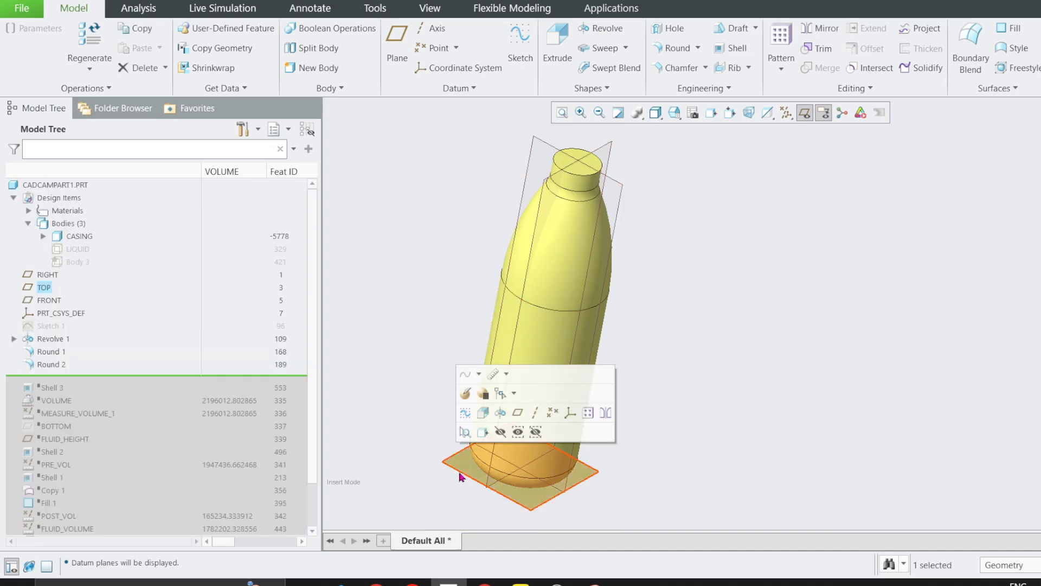
pyautogui.click(520, 421)
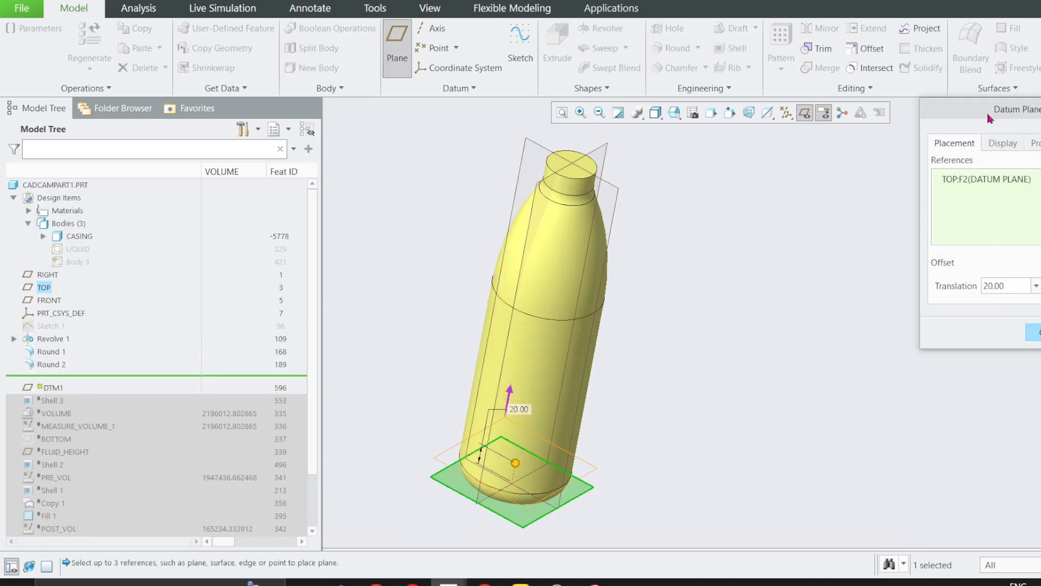
pyautogui.moveTo(990, 119); pyautogui.dragTo(861, 136)
pyautogui.doubleClick(877, 301)
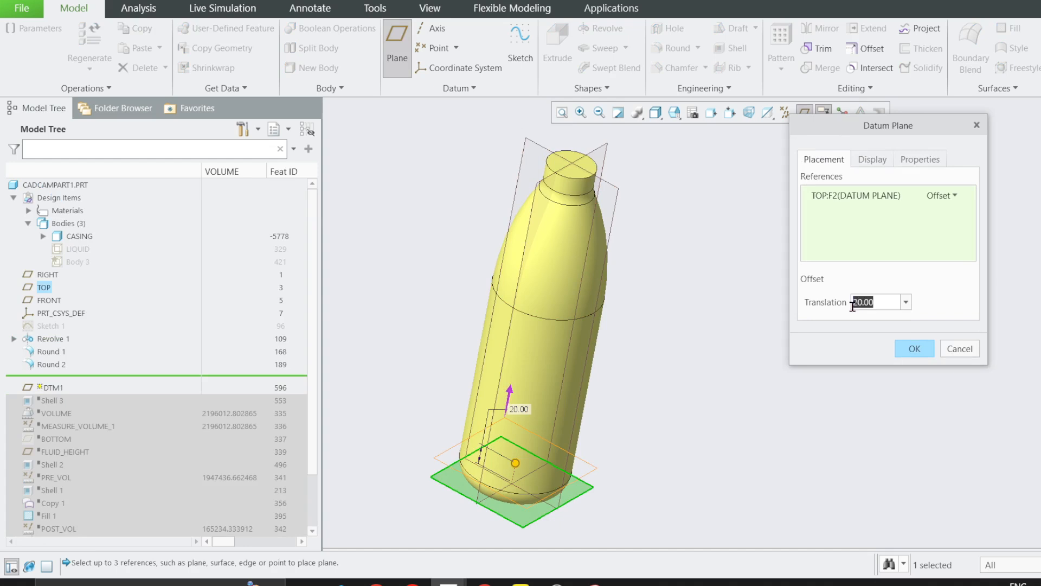
pyautogui.write('2')
pyautogui.press('Return')
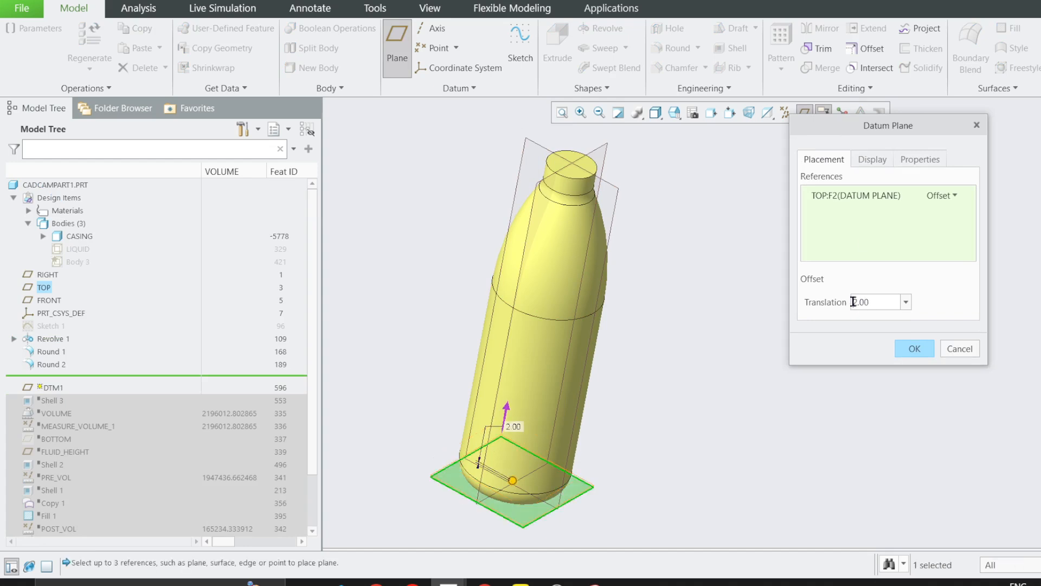
# - Name the new datum plane Bottom_plane, check its position at the bottle's base in a side view, and complete it
pyautogui.click(910, 162)
pyautogui.doubleClick(873, 180)
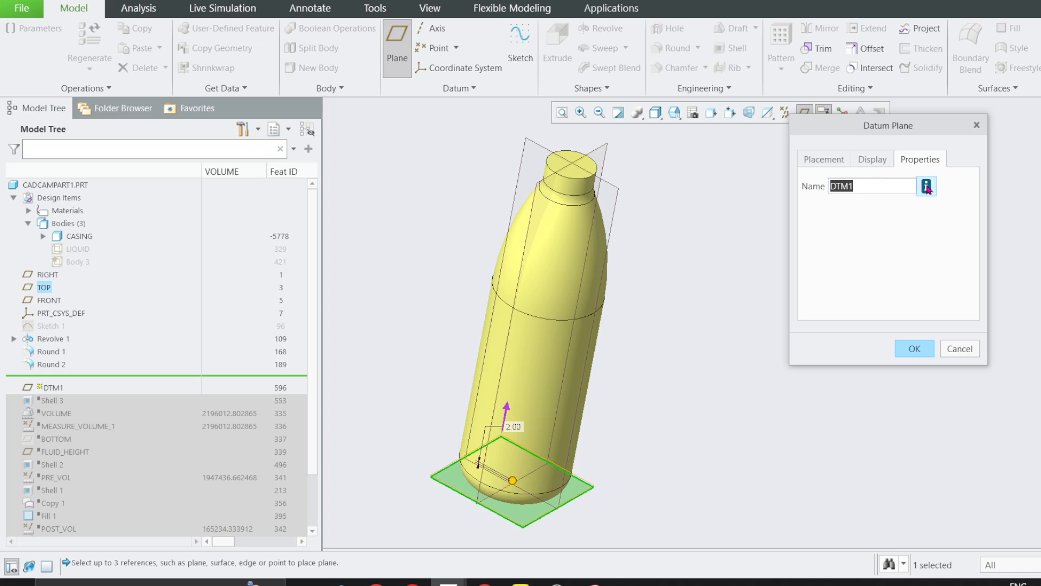
pyautogui.write('Bottom_p')
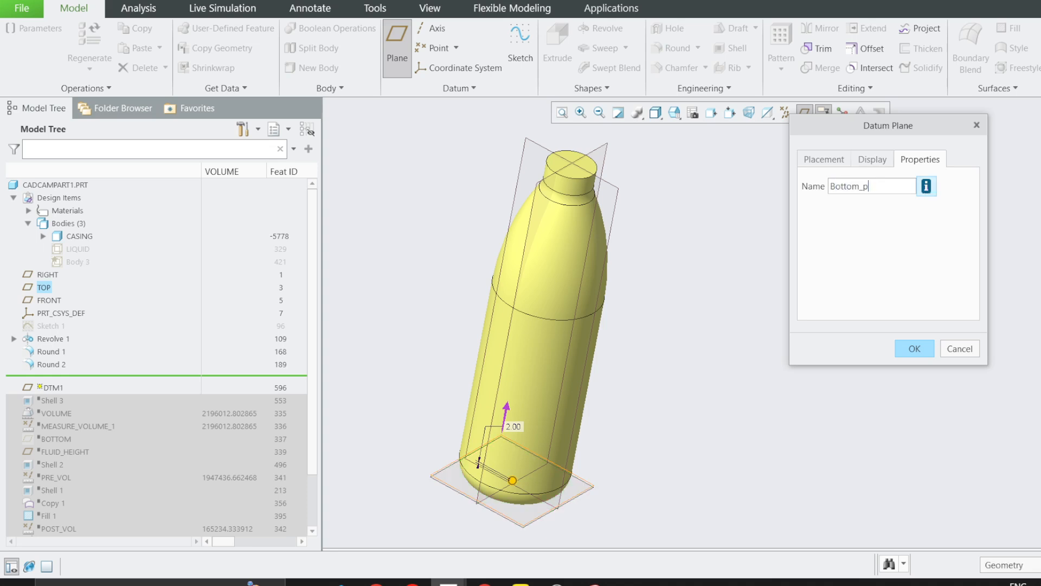
pyautogui.write('lane')
pyautogui.press('Return')
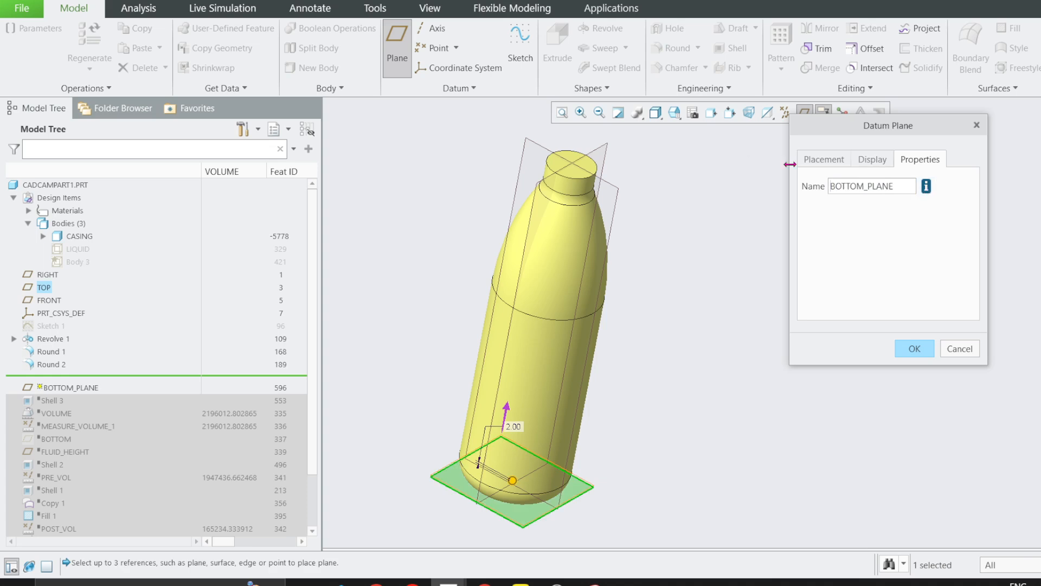
pyautogui.click(827, 162)
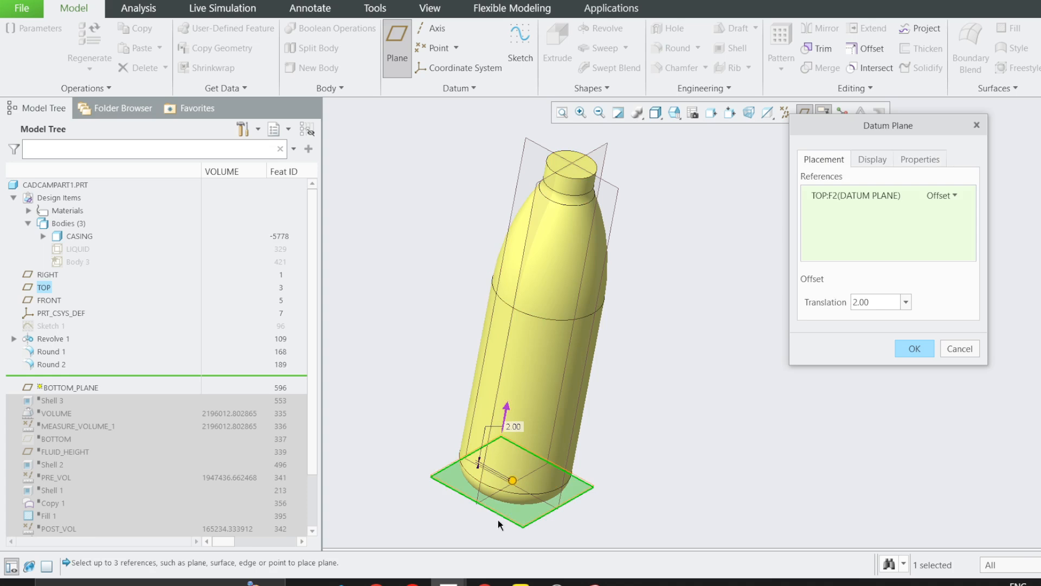
pyautogui.click(674, 112)
pyautogui.click(698, 186)
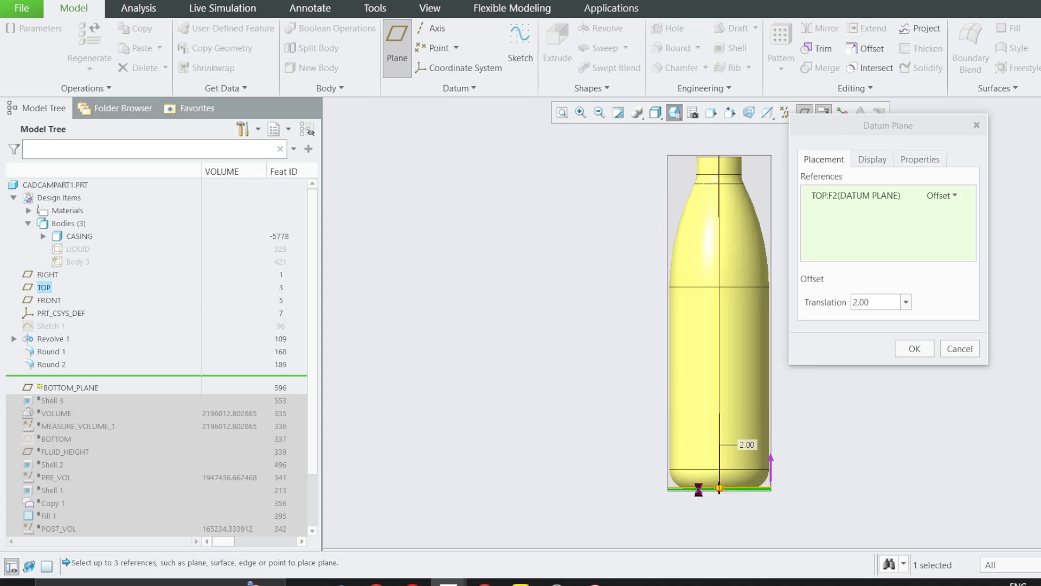
pyautogui.scroll(-8, 757, 490)
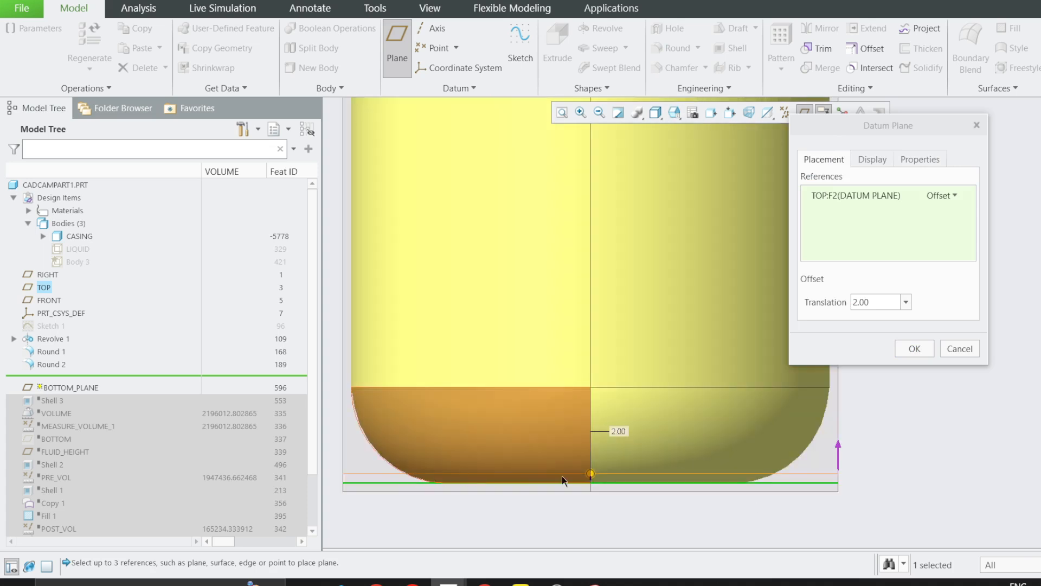
pyautogui.click(915, 348)
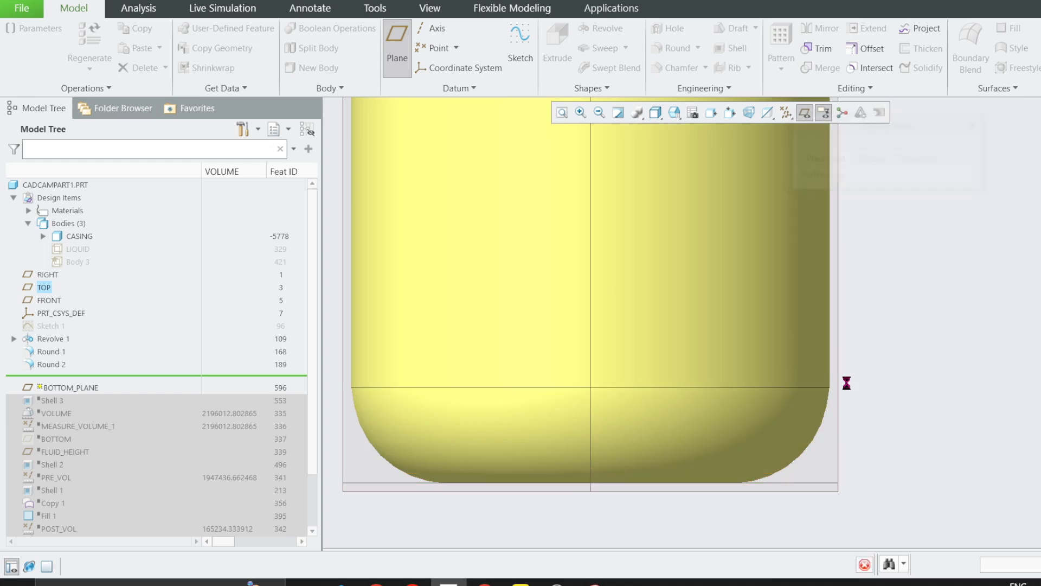
# - Redefine BOTTOM_PLANE so its outline no longer uses a display reference
pyautogui.scroll(4, 672, 428)
pyautogui.moveTo(610, 390); pyautogui.dragTo(627, 360, button='middle')
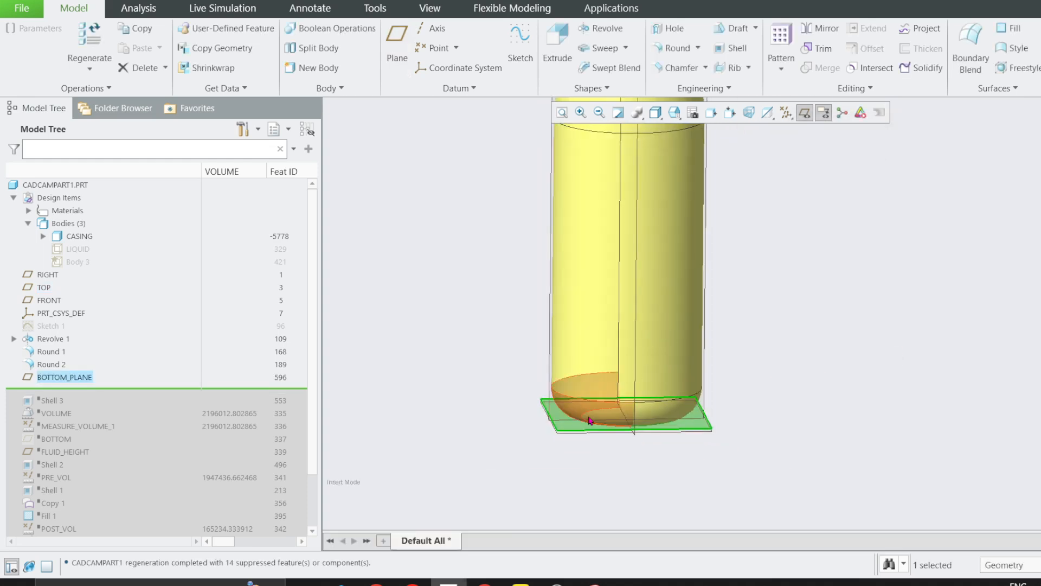
pyautogui.rightClick(73, 378)
pyautogui.click(88, 332)
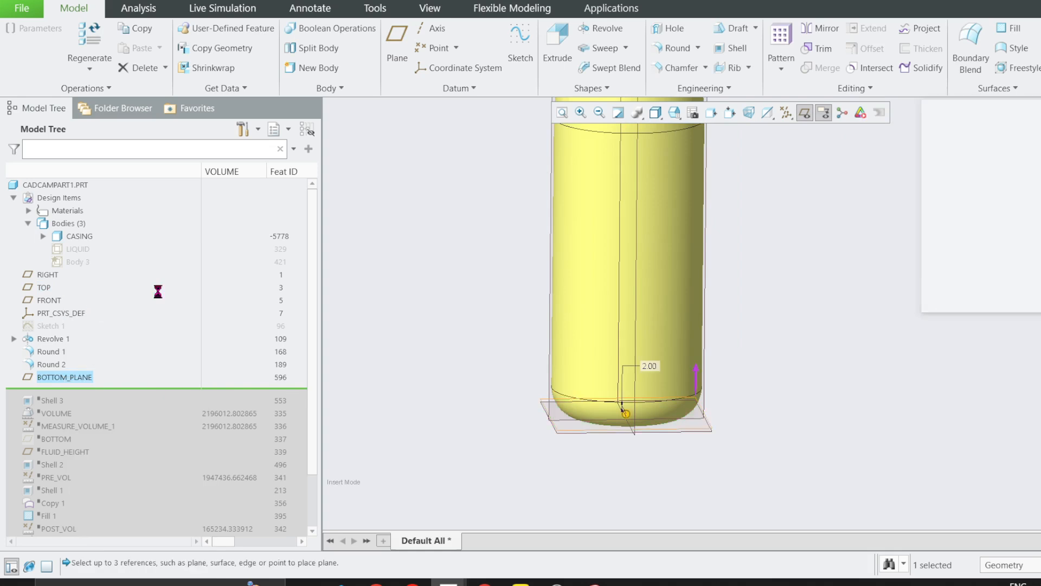
pyautogui.moveTo(1012, 110); pyautogui.dragTo(855, 132)
pyautogui.click(851, 167)
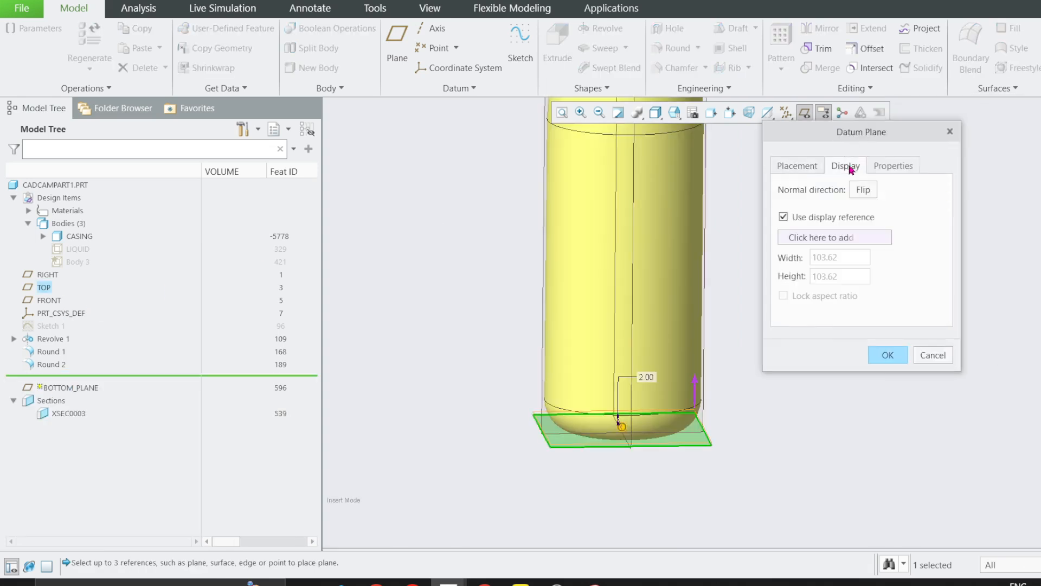
pyautogui.click(782, 218)
# - In the TOP view, enlarge BOTTOM_PLANE's outline around the bottle to about 212 wide by 229 high and accept the redefinition
pyautogui.scroll(2, 531, 335)
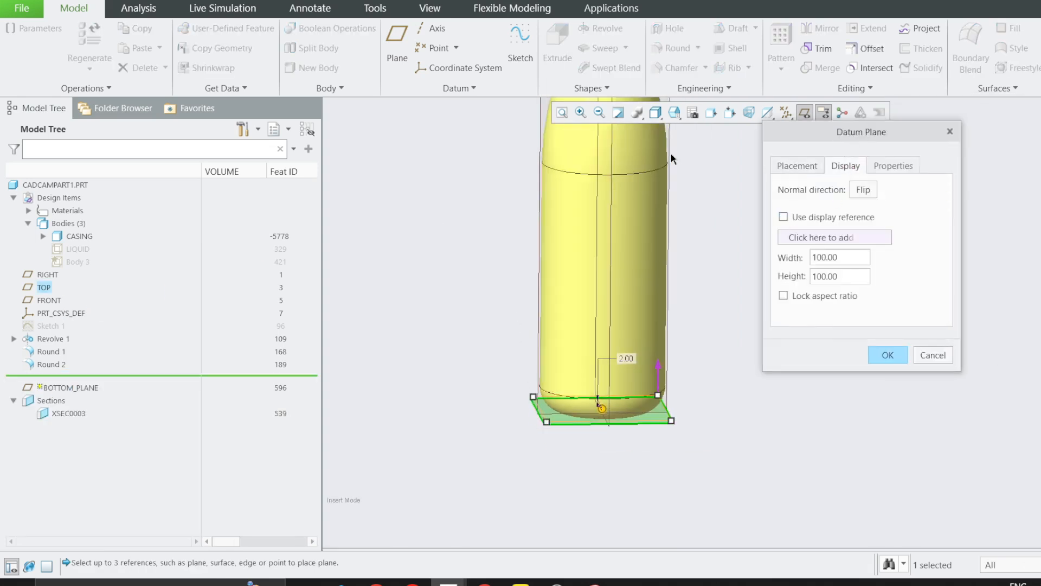
pyautogui.click(654, 118)
pyautogui.click(673, 115)
pyautogui.click(674, 115)
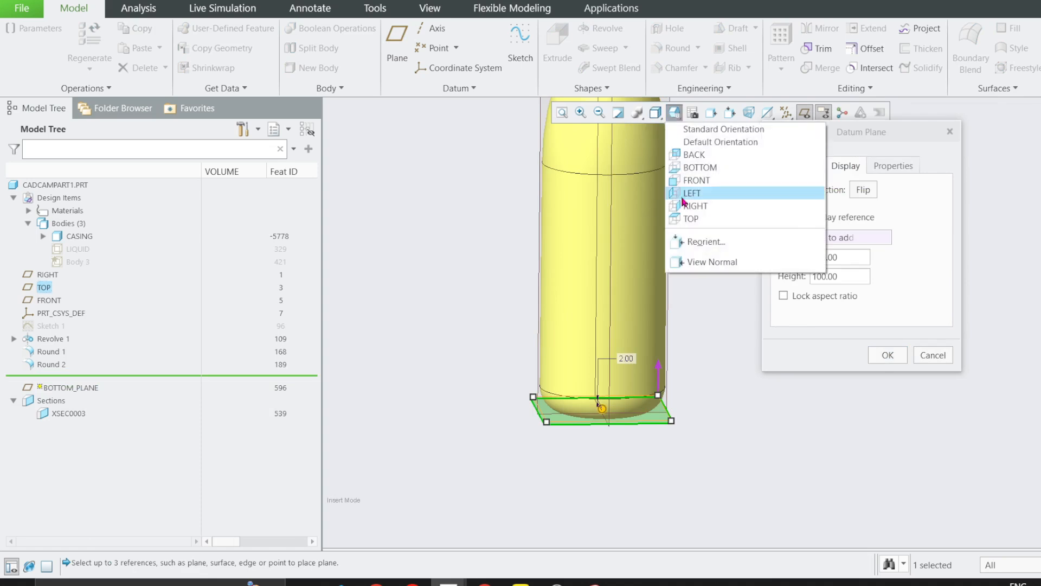
pyautogui.click(695, 220)
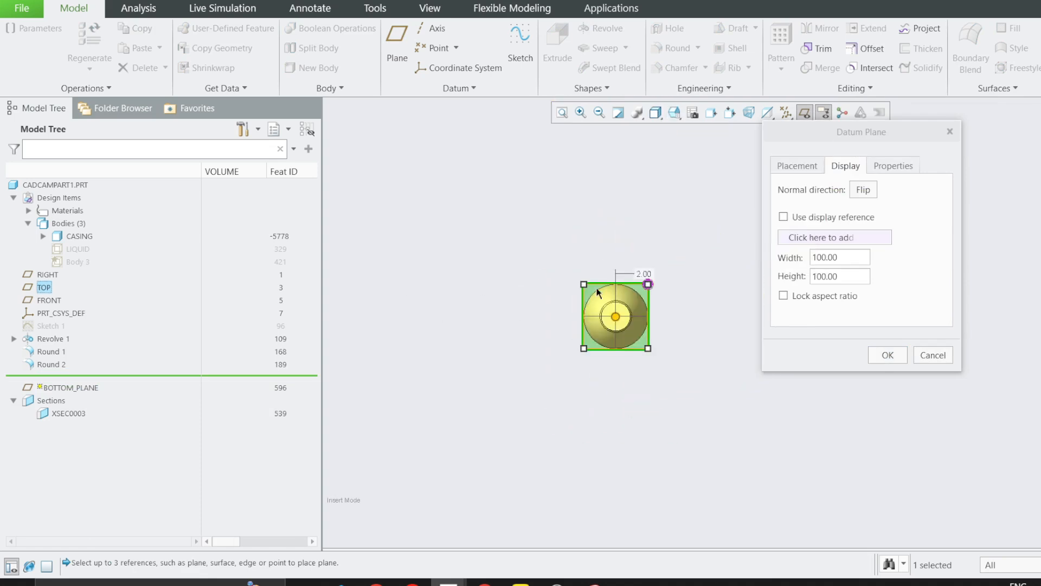
pyautogui.moveTo(576, 284); pyautogui.dragTo(521, 205)
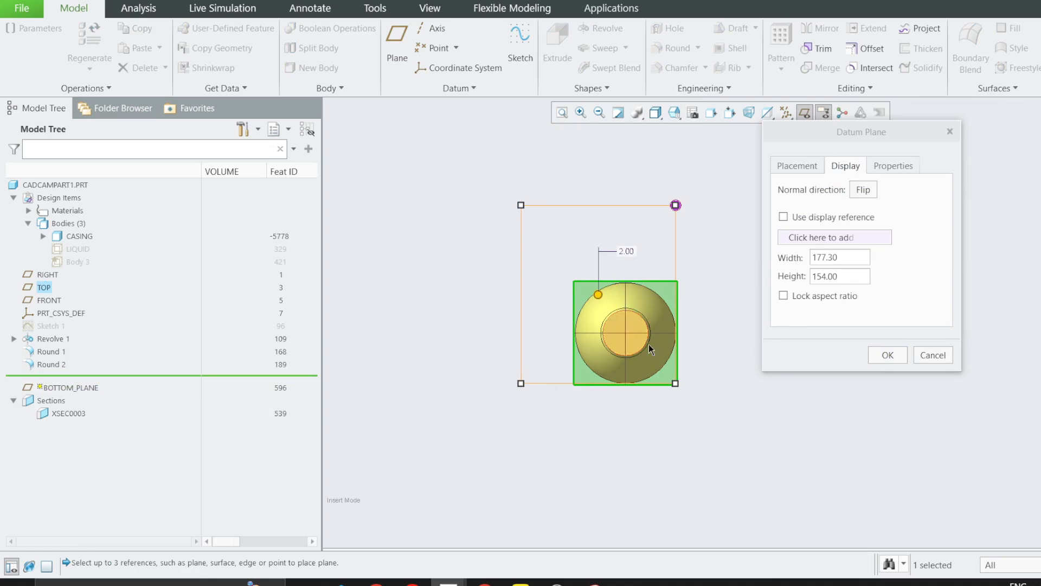
pyautogui.moveTo(677, 387); pyautogui.dragTo(750, 419)
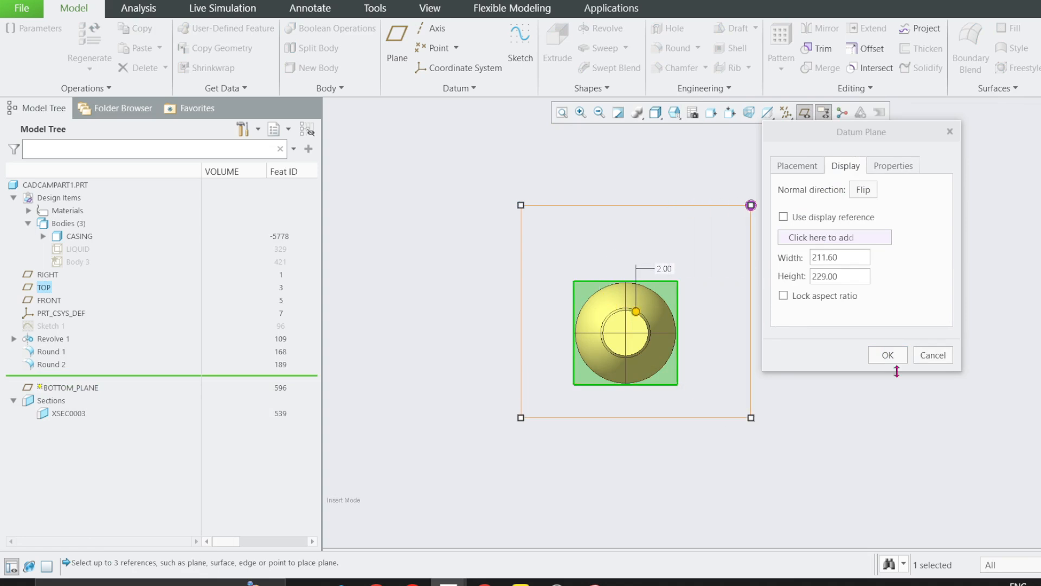
pyautogui.click(888, 354)
# - Hide the RIGHT, TOP and FRONT datum planes
pyautogui.moveTo(708, 357); pyautogui.dragTo(711, 282, button='middle')
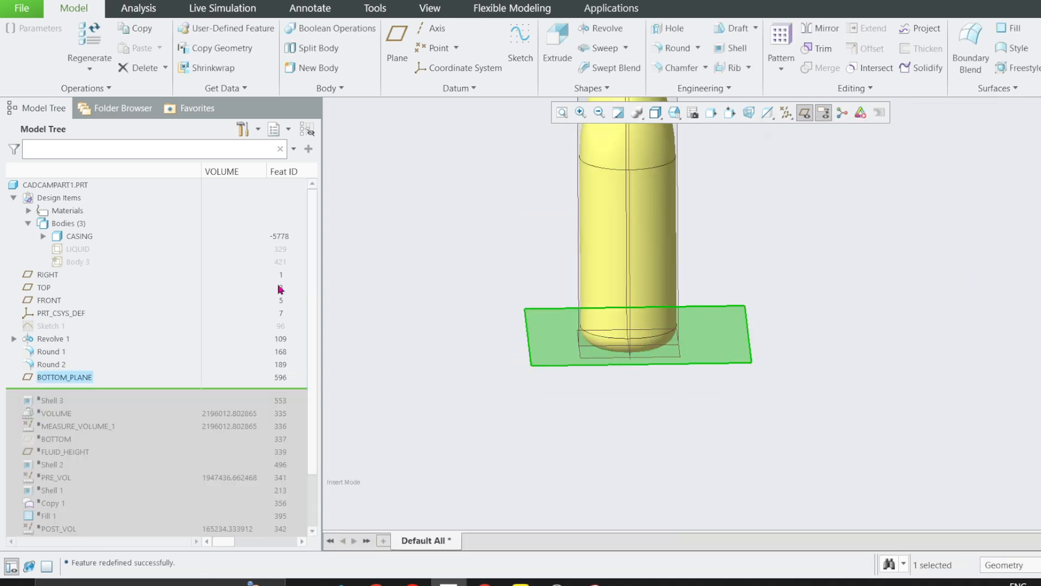
pyautogui.click(48, 276)
pyautogui.keyDown('shift'); pyautogui.click(49, 300); pyautogui.keyUp('shift')
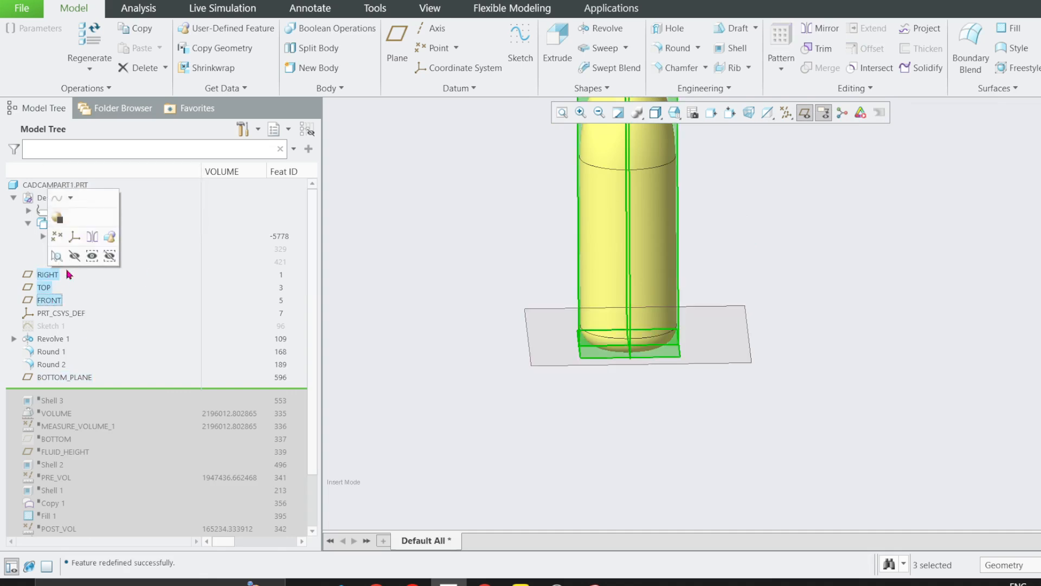
pyautogui.click(73, 256)
pyautogui.scroll(2, 637, 403)
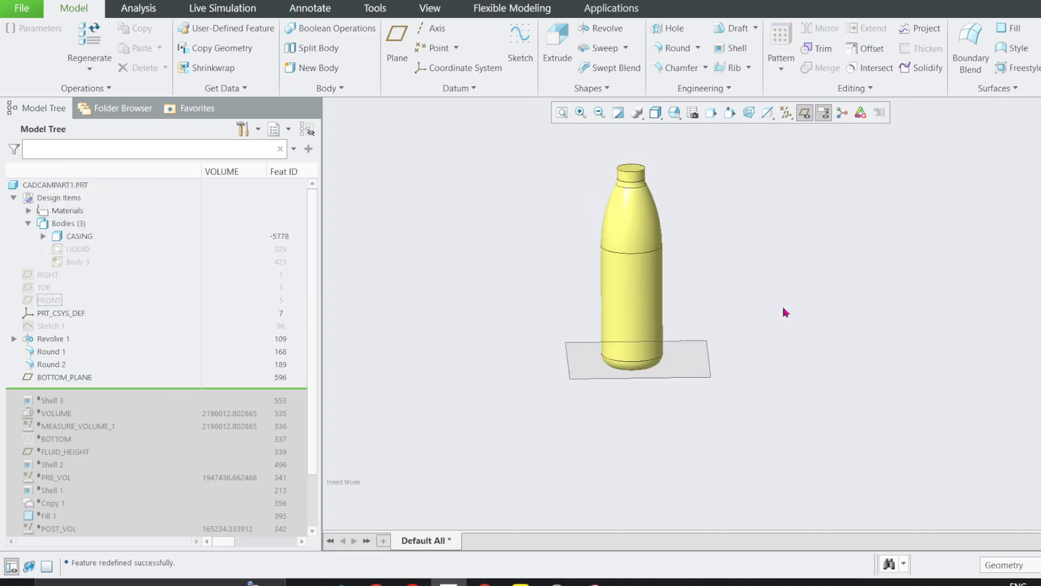
# - Start a datum plane offset about 135 upward from BOTTOM_PLANE and name it Liquid_height
pyautogui.click(690, 348)
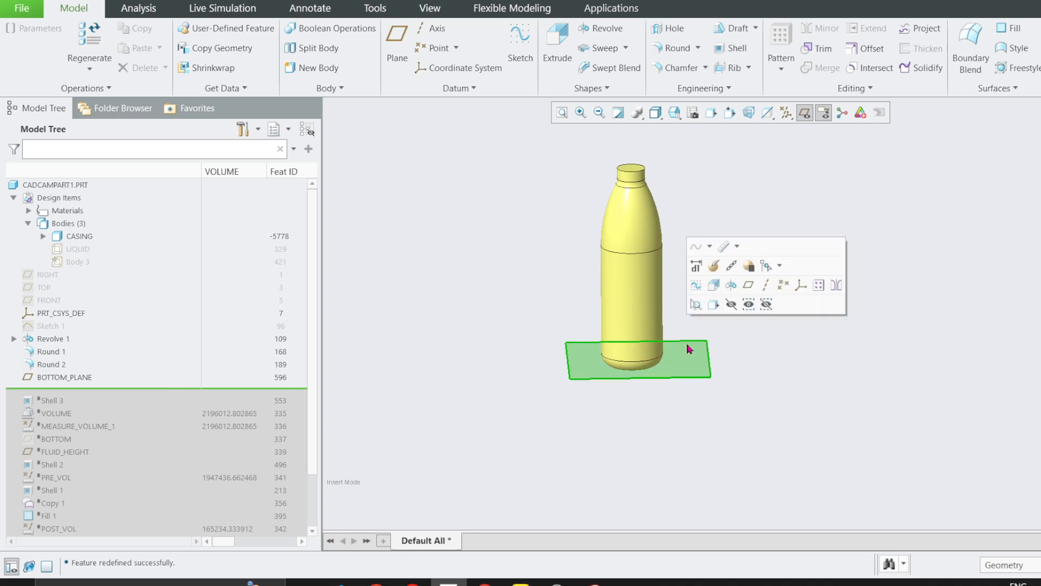
pyautogui.click(749, 285)
pyautogui.moveTo(625, 374); pyautogui.dragTo(628, 291)
pyautogui.moveTo(984, 115); pyautogui.dragTo(768, 146)
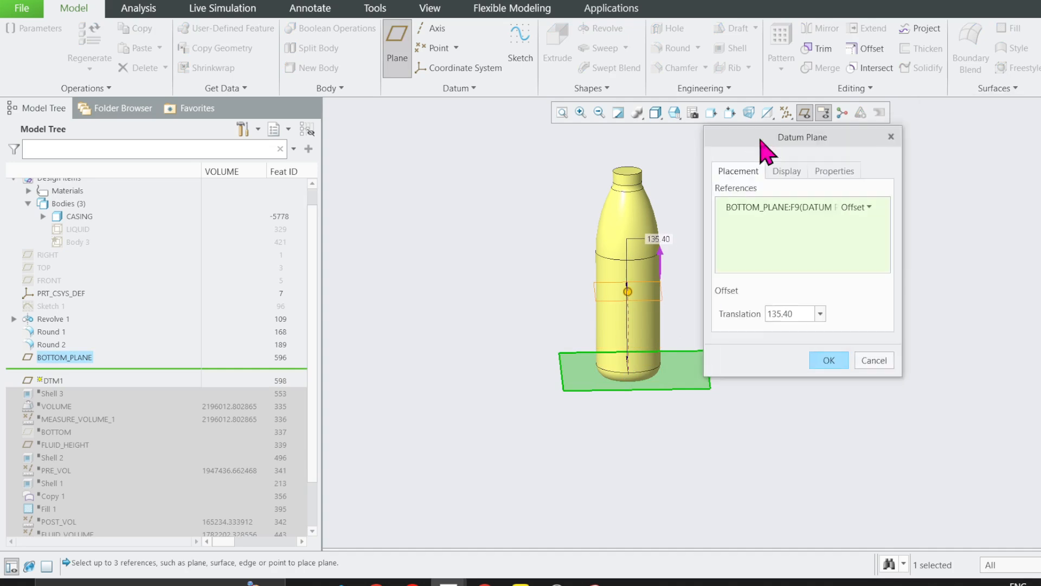
pyautogui.click(834, 172)
pyautogui.doubleClick(792, 198)
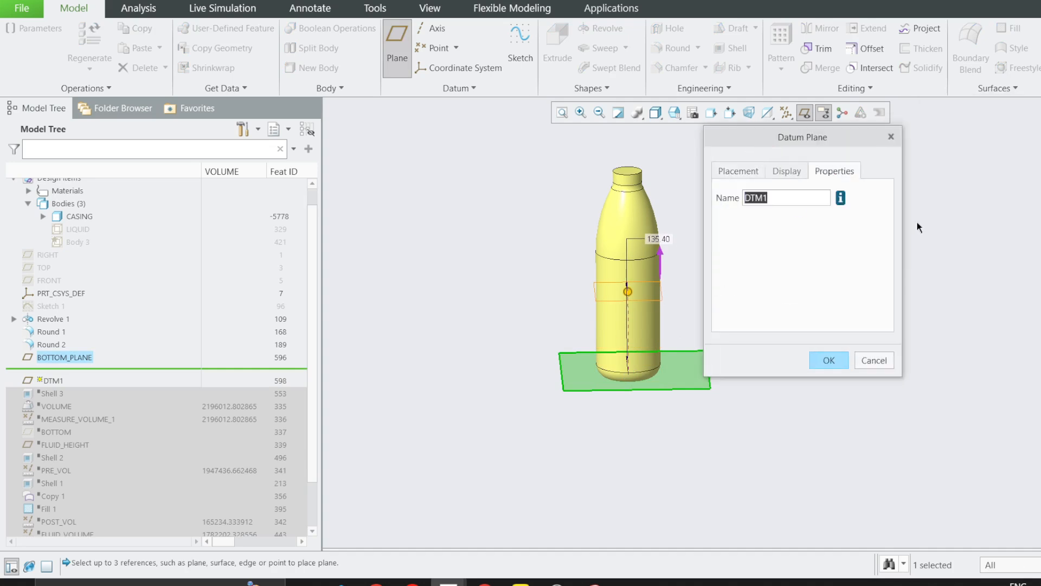
pyautogui.write('Liquid_height')
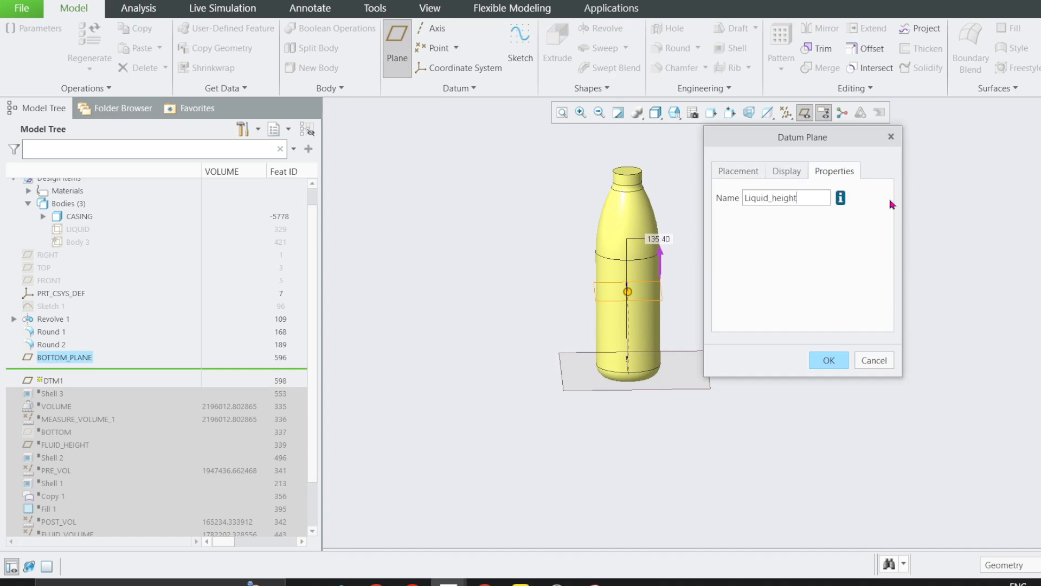
# - Set the Liquid_height plane's offset from BOTTOM_PLANE to 100
pyautogui.click(738, 171)
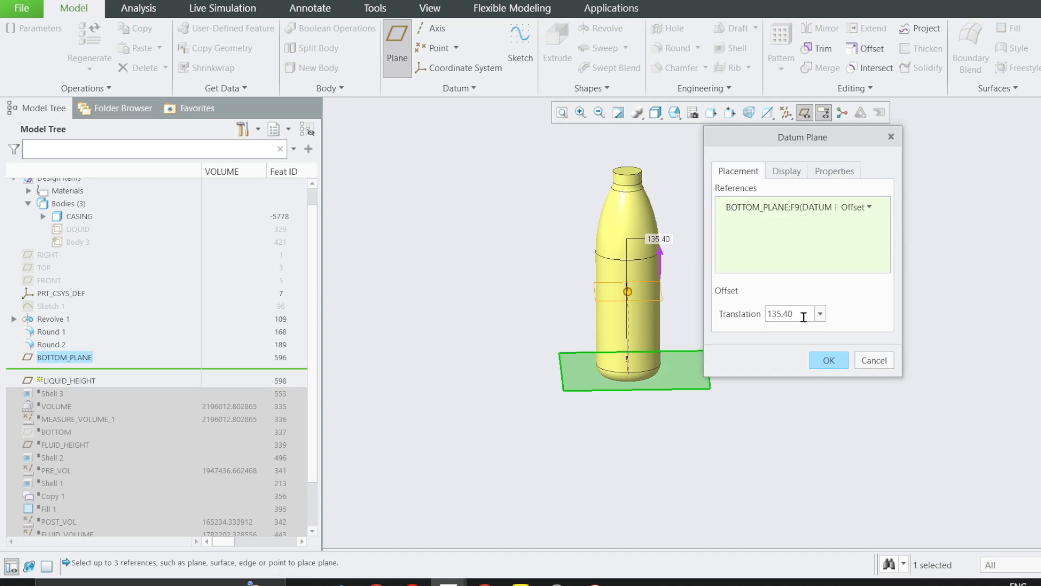
pyautogui.doubleClick(785, 315)
pyautogui.write('10')
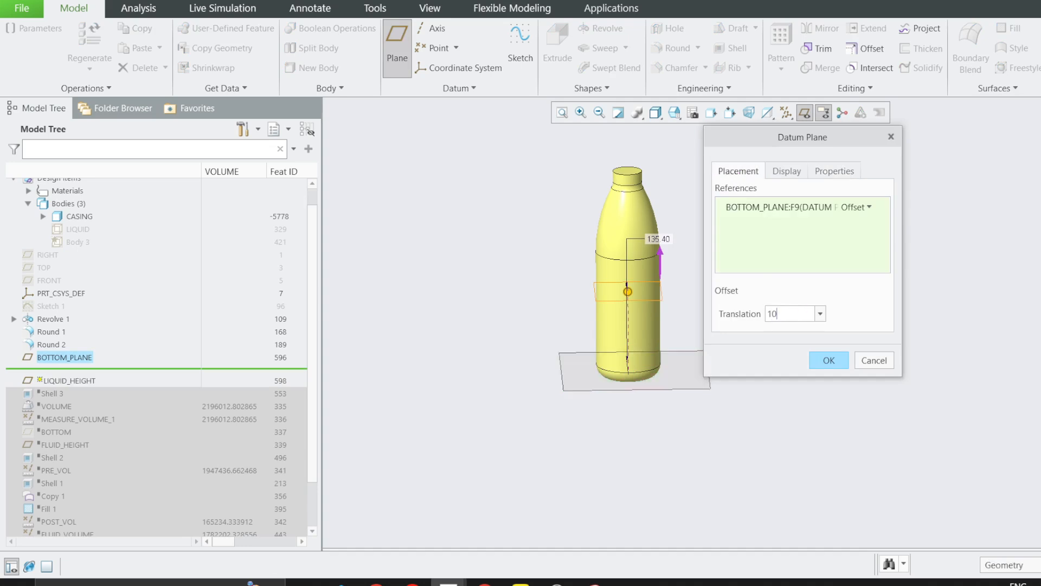
pyautogui.write('0')
pyautogui.press('Return')
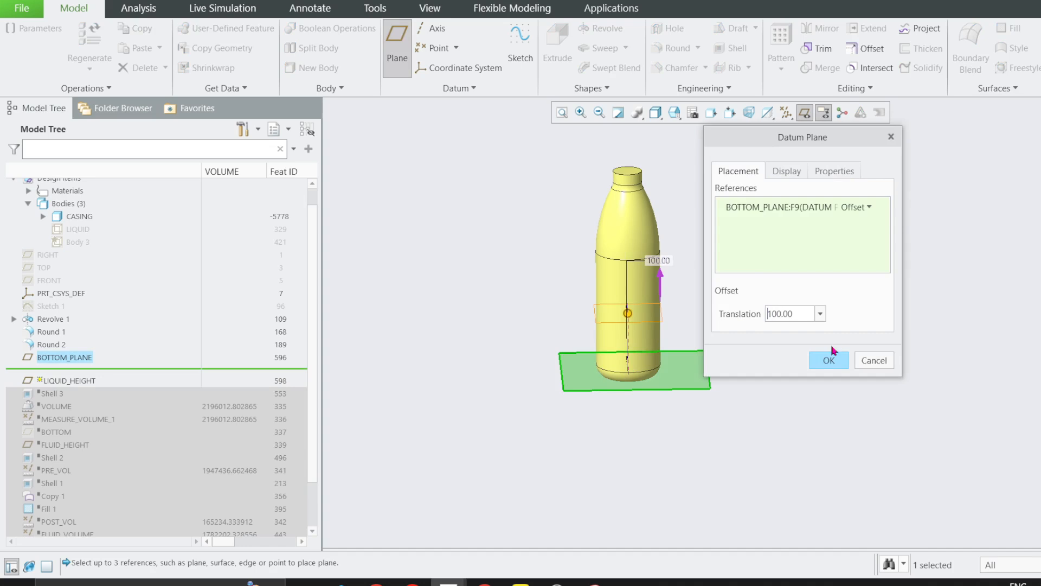
# - Match the LIQUID_HEIGHT plane's outline to BOTTOM_PLANE by using it as the display reference, and complete the plane
pyautogui.click(794, 173)
pyautogui.click(660, 113)
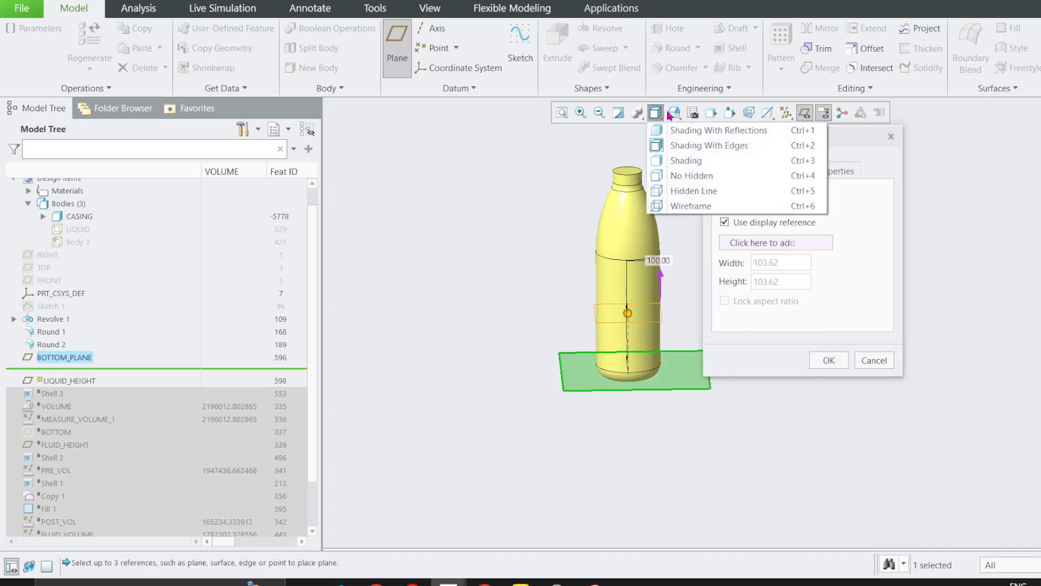
pyautogui.click(679, 113)
pyautogui.click(691, 218)
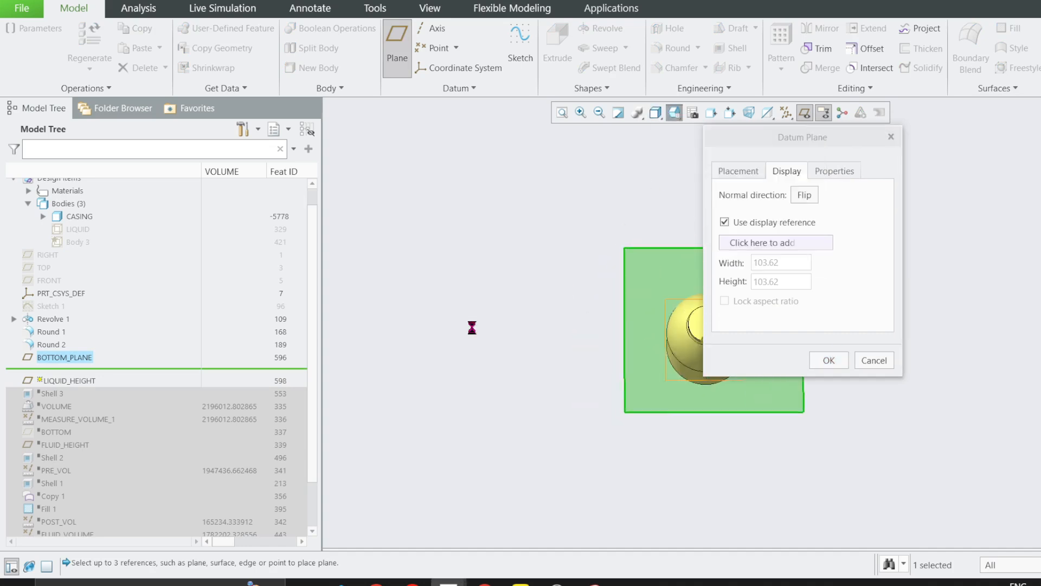
pyautogui.click(727, 243)
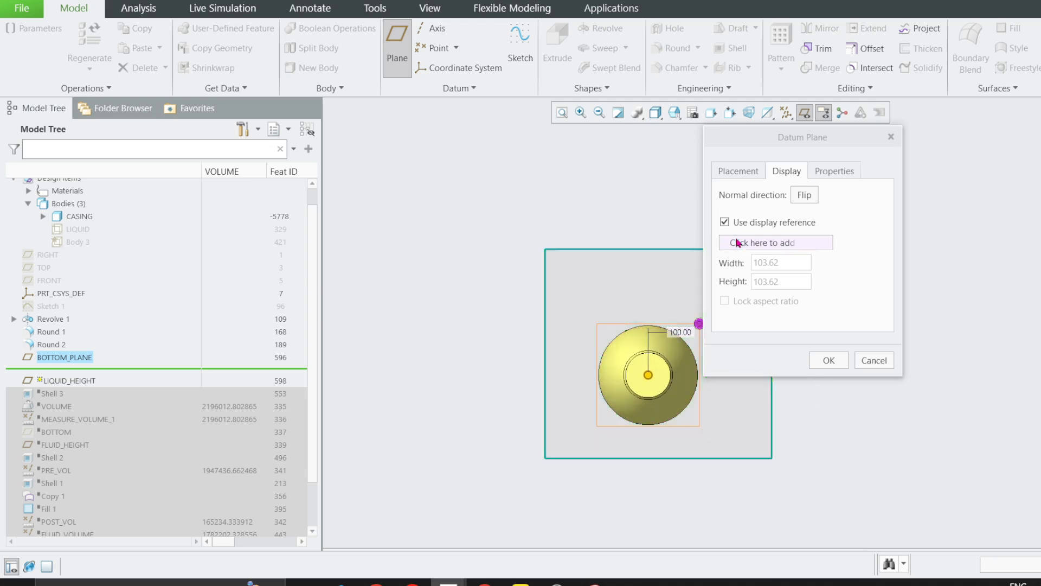
pyautogui.click(61, 357)
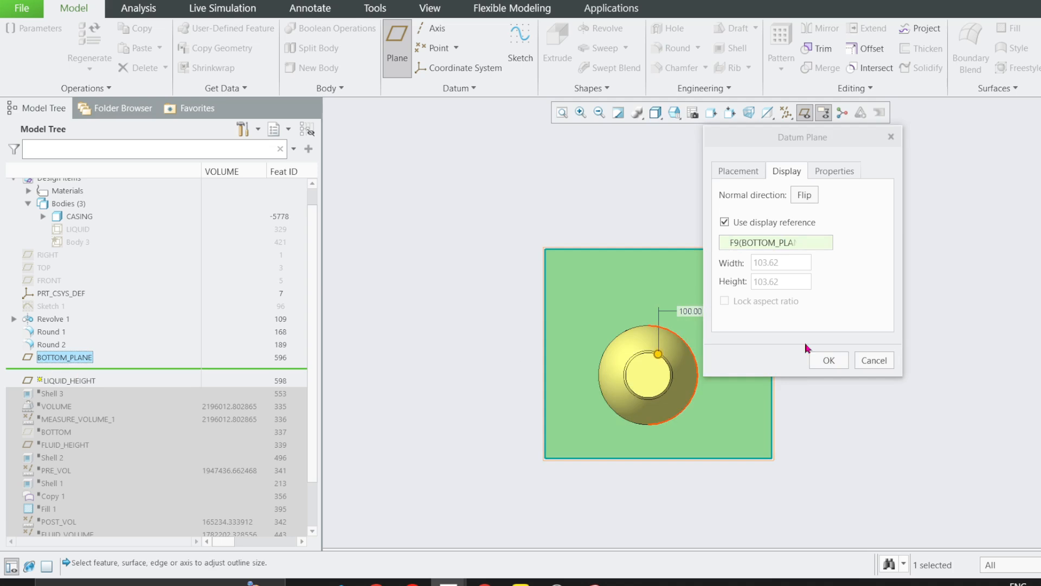
pyautogui.click(820, 358)
pyautogui.hotkey('ctrl', 'd')
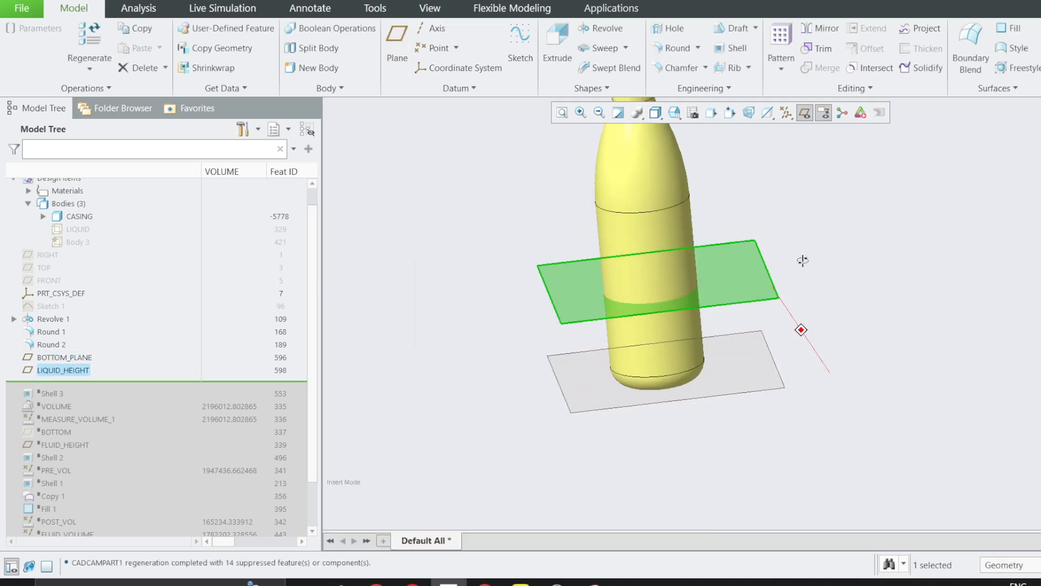
pyautogui.scroll(-2, 778, 299)
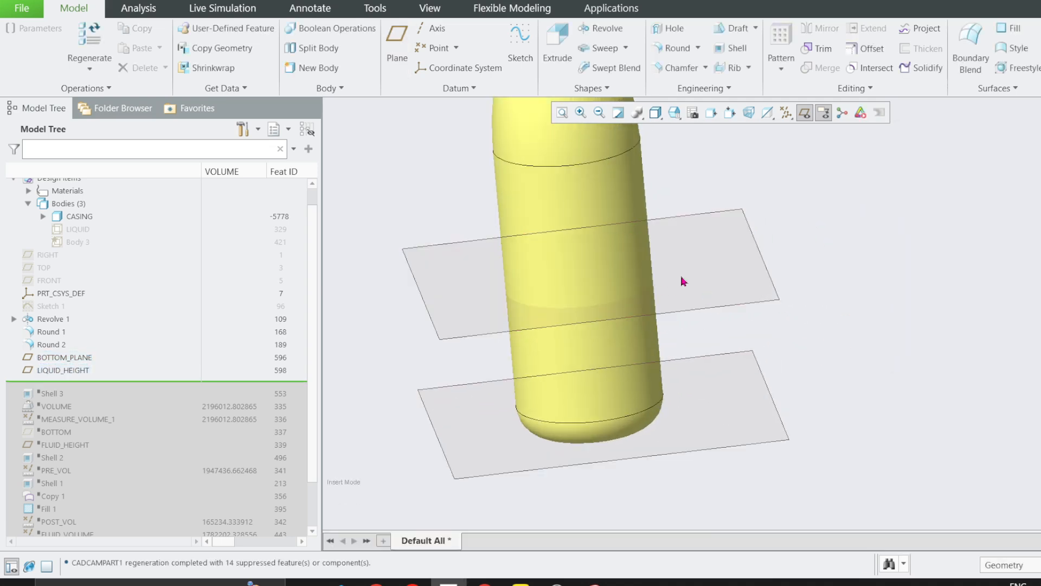
# - Preview the solid geometry's mass properties with the default coordinate system to read the bottle's volume, and close the analysis
pyautogui.scroll(1, 683, 281)
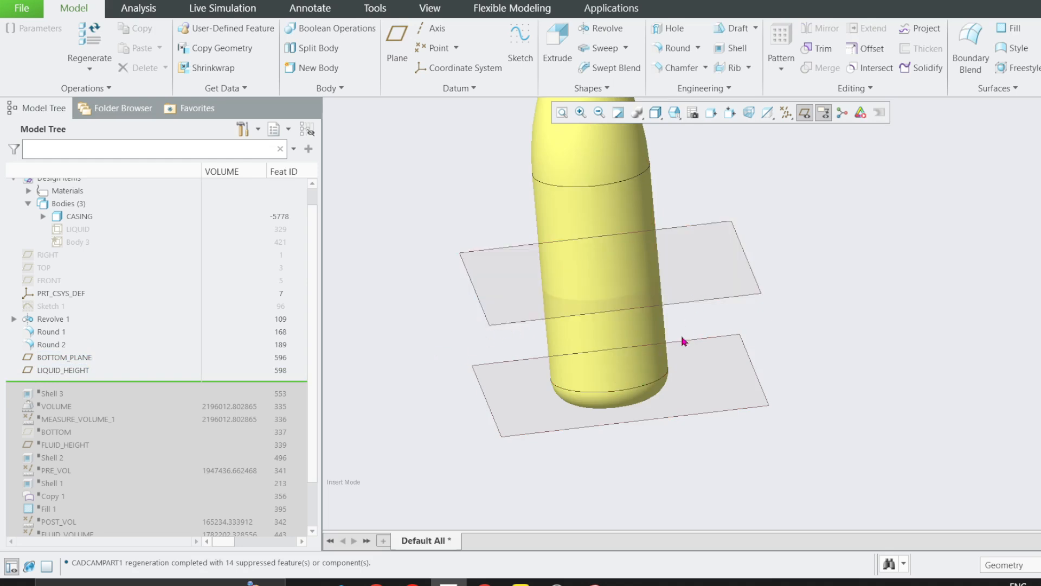
pyautogui.click(135, 9)
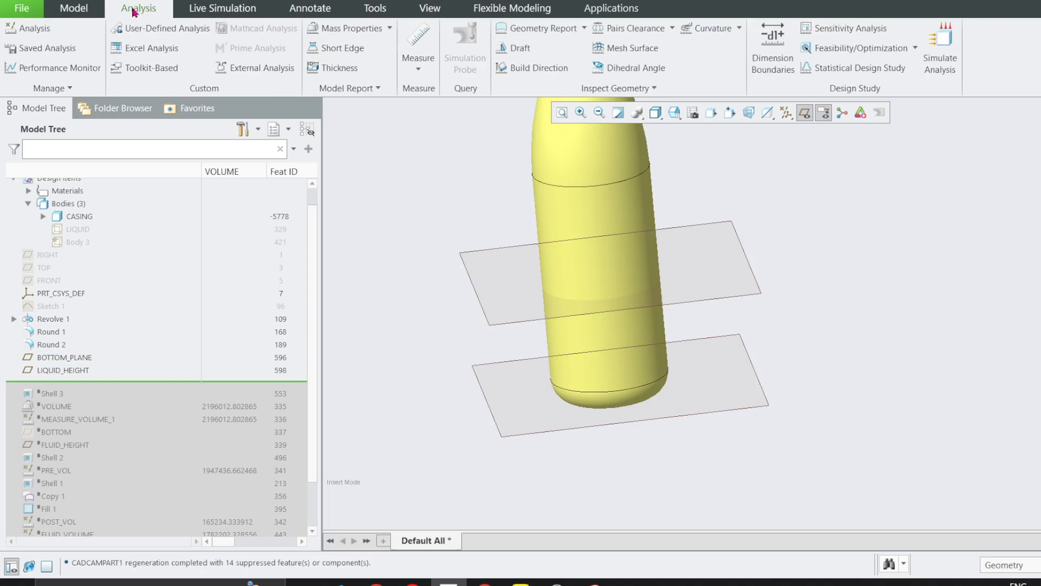
pyautogui.click(390, 28)
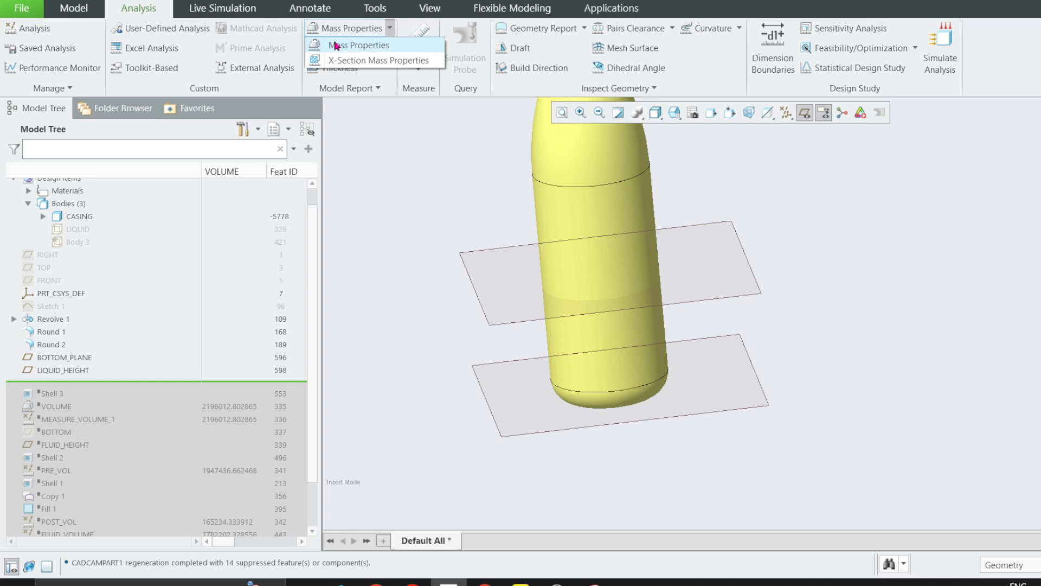
pyautogui.click(418, 69)
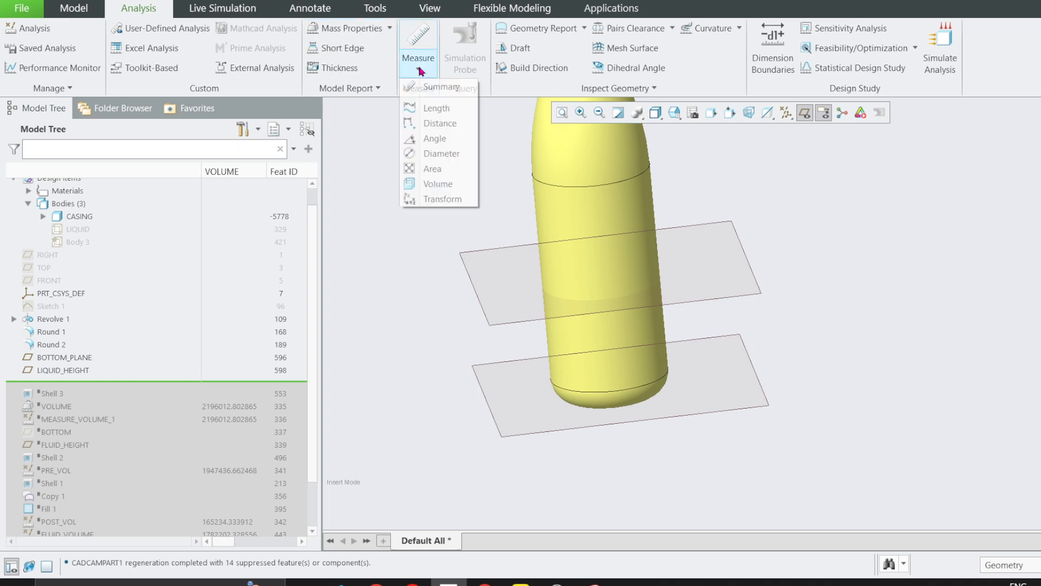
pyautogui.click(438, 183)
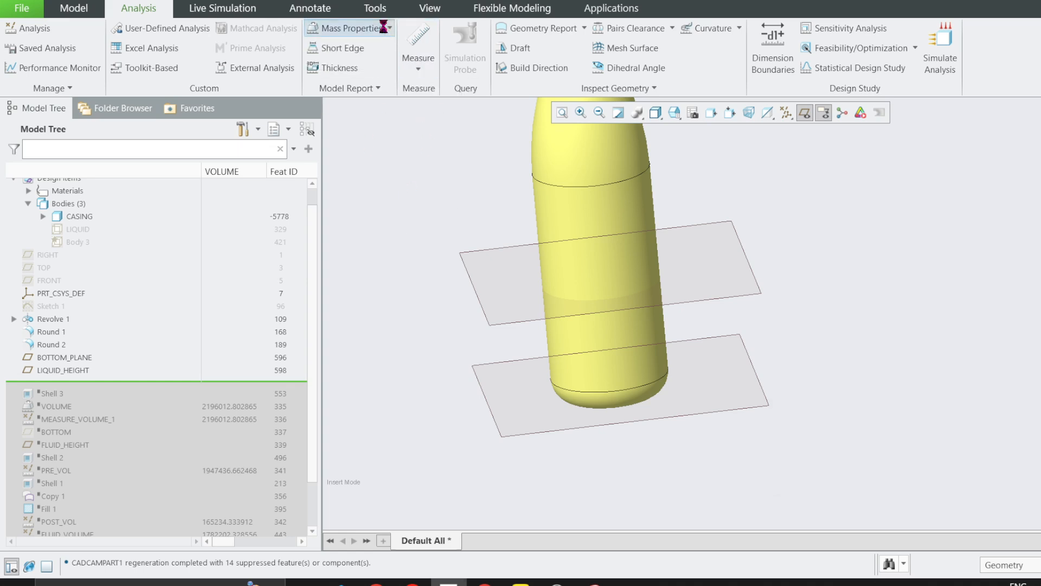
pyautogui.moveTo(851, 130); pyautogui.dragTo(329, 140)
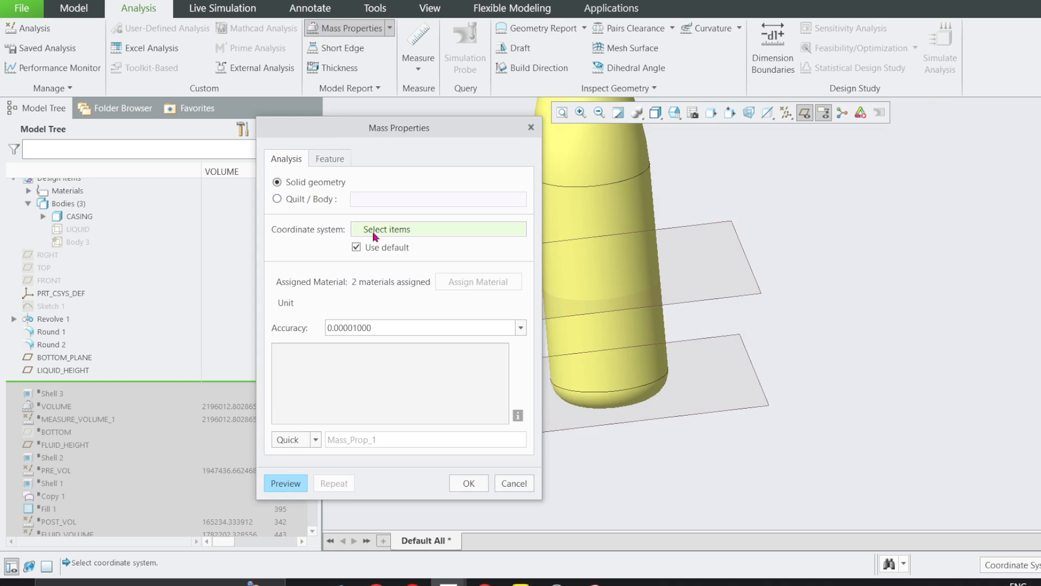
pyautogui.click(277, 199)
pyautogui.click(277, 182)
pyautogui.click(286, 483)
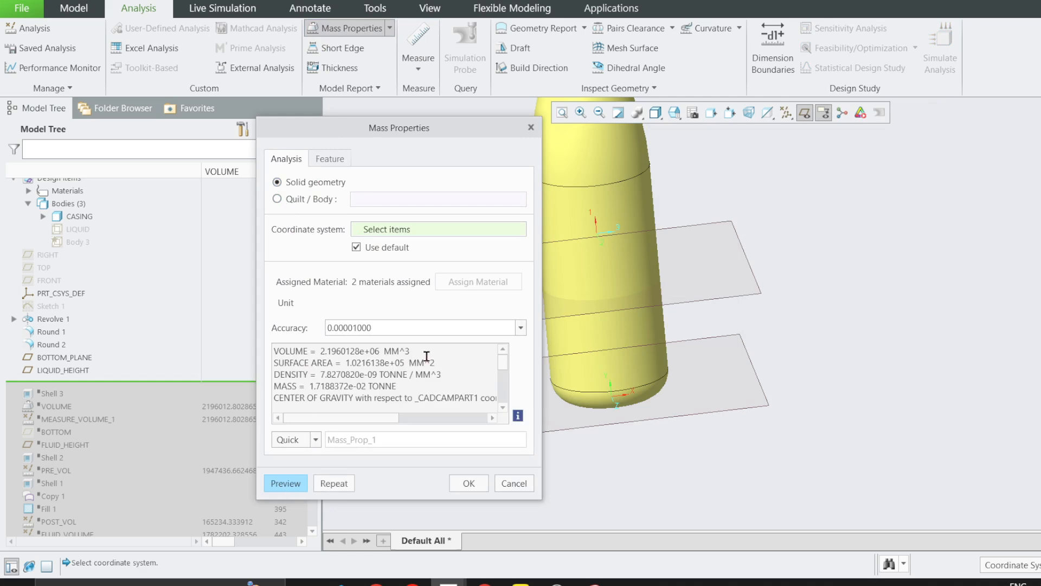
pyautogui.moveTo(426, 357); pyautogui.dragTo(271, 357)
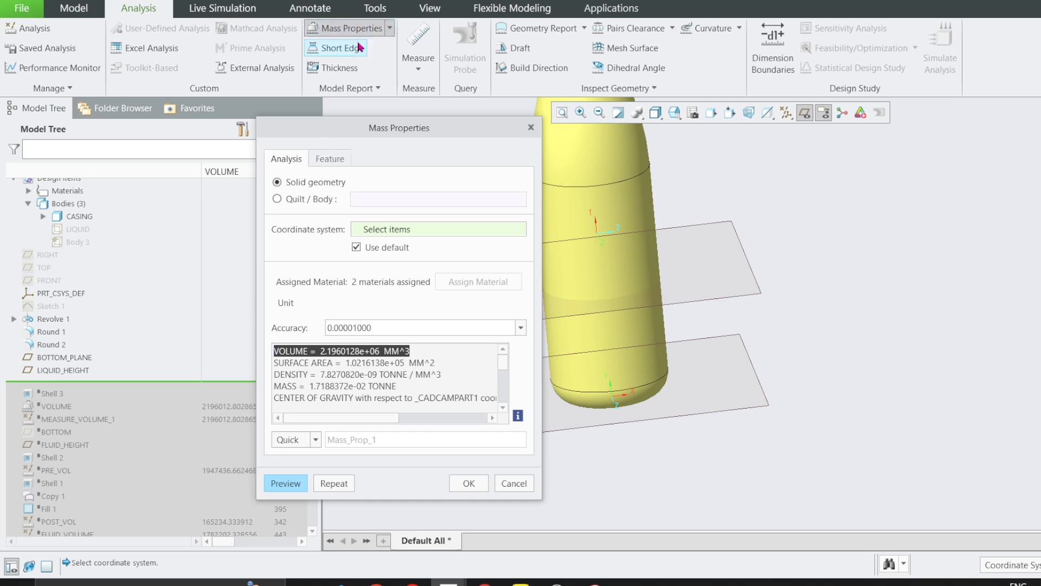
pyautogui.click(514, 483)
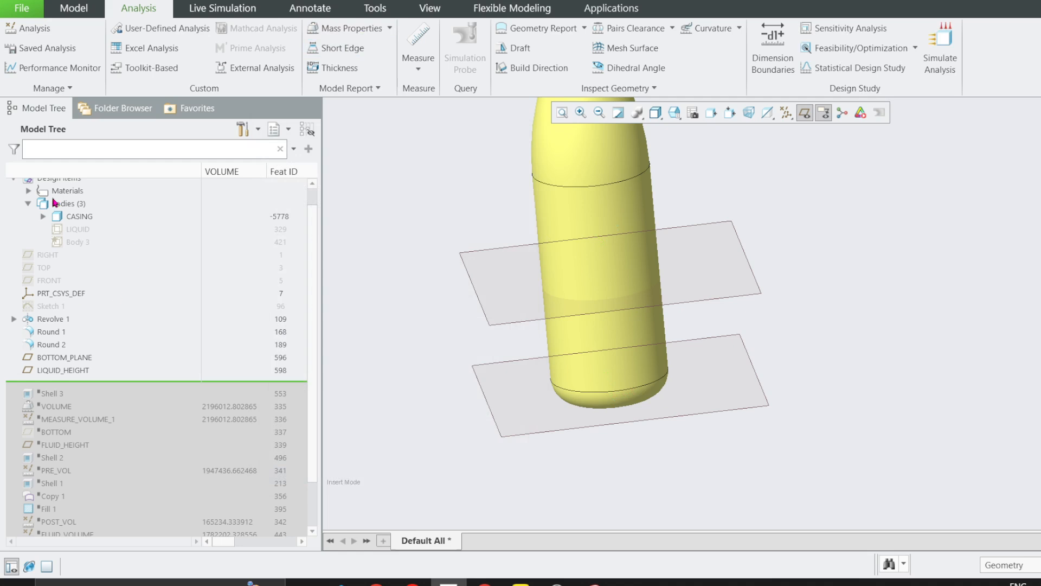
# - Open the part's materials for editing and inspect the pvc.mtl material in the Legacy-Materials library
pyautogui.scroll(1, 134, 237)
pyautogui.rightClick(65, 186)
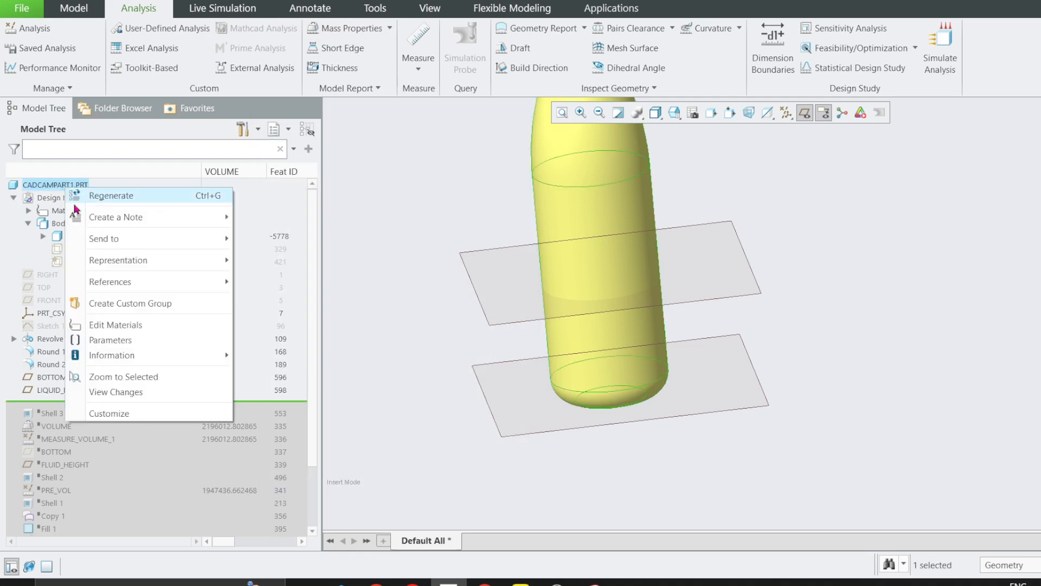
pyautogui.click(115, 325)
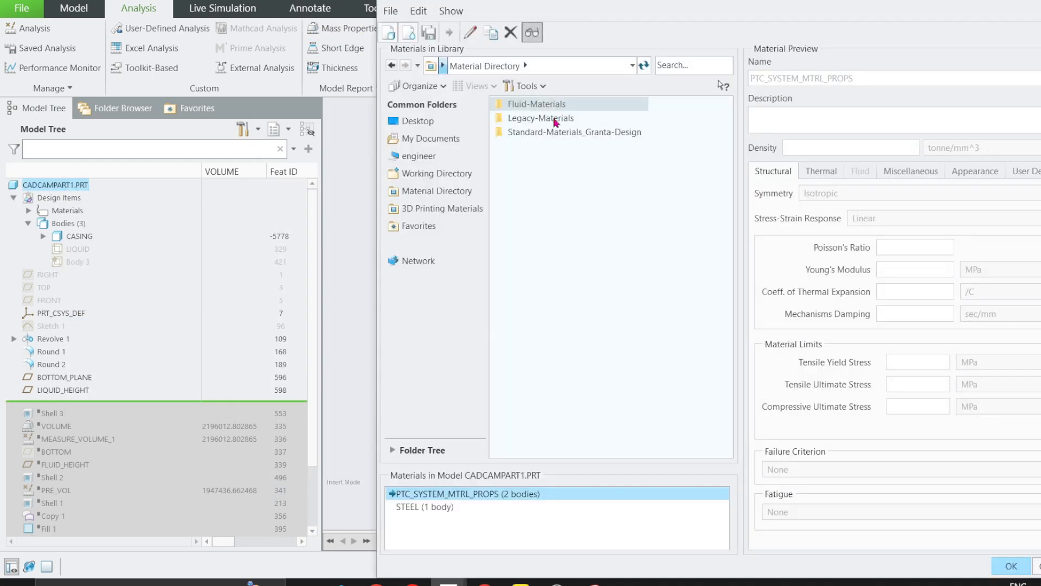
pyautogui.doubleClick(556, 120)
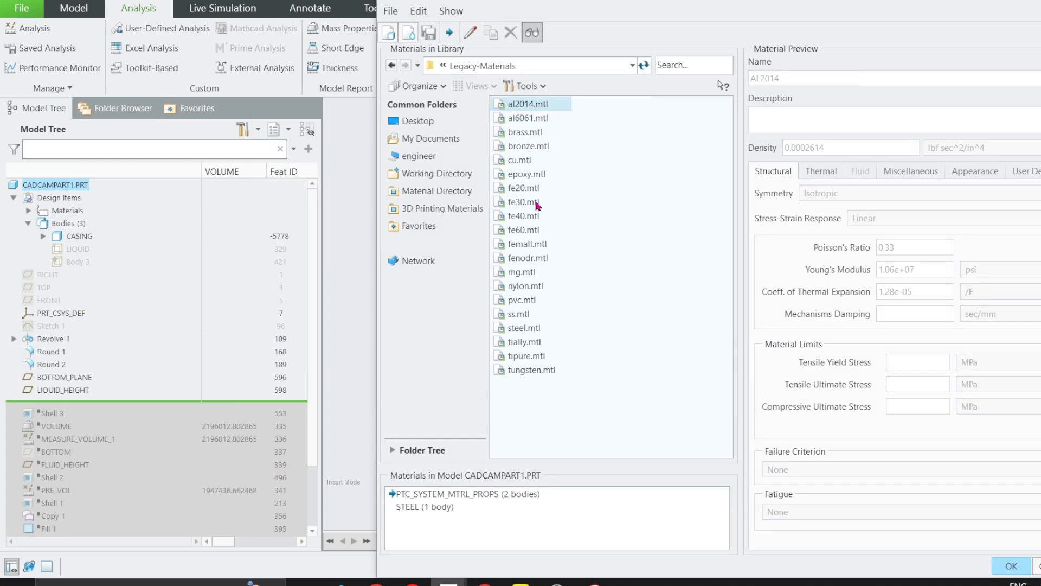
pyautogui.doubleClick(522, 300)
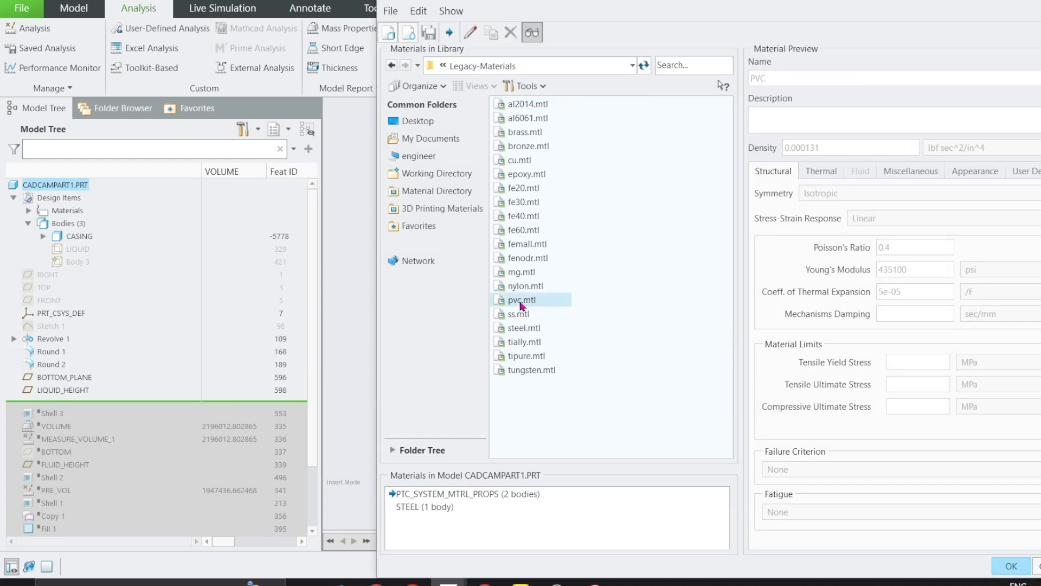
pyautogui.click(1011, 565)
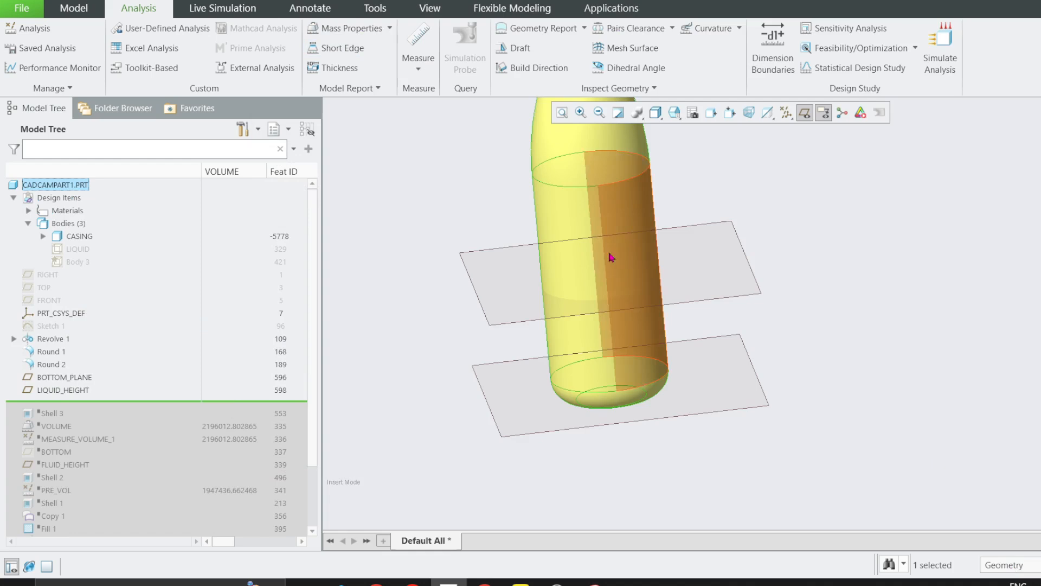
# - Measure the volume of the CASING body and close the measurement
pyautogui.click(340, 33)
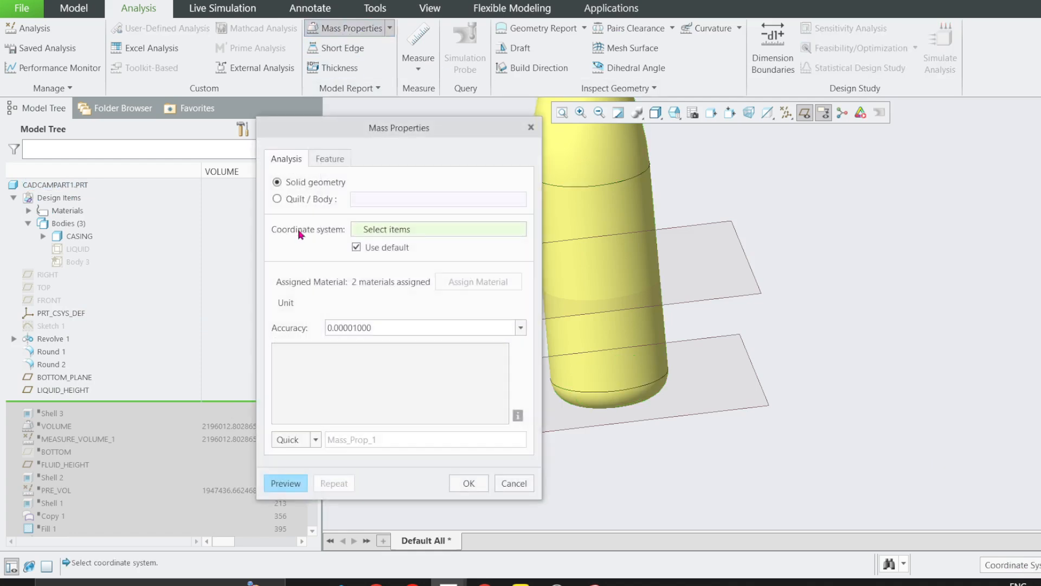
pyautogui.click(514, 483)
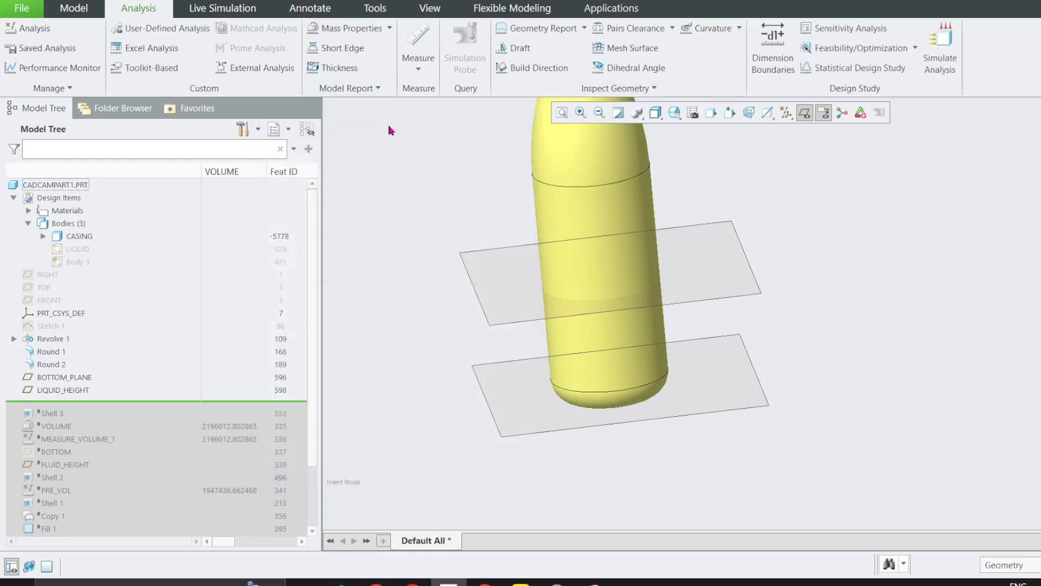
pyautogui.click(418, 59)
pyautogui.click(429, 183)
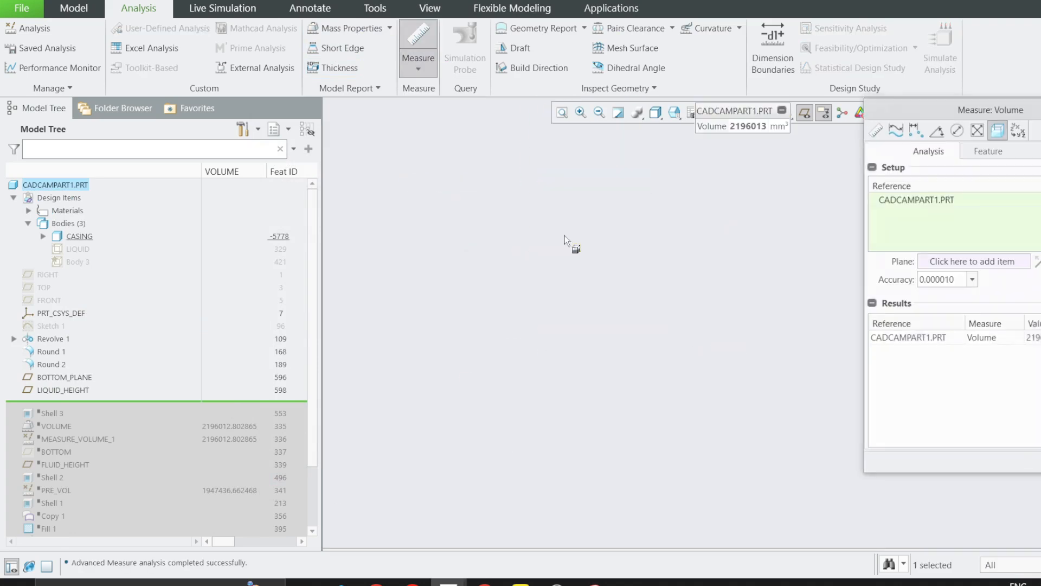
pyautogui.click(566, 232)
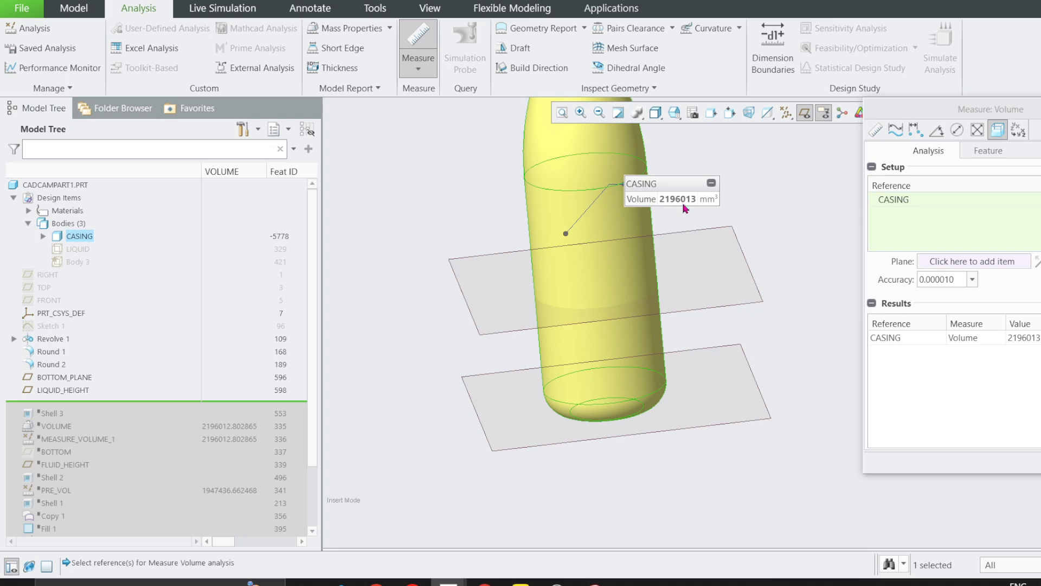
pyautogui.click(1040, 462)
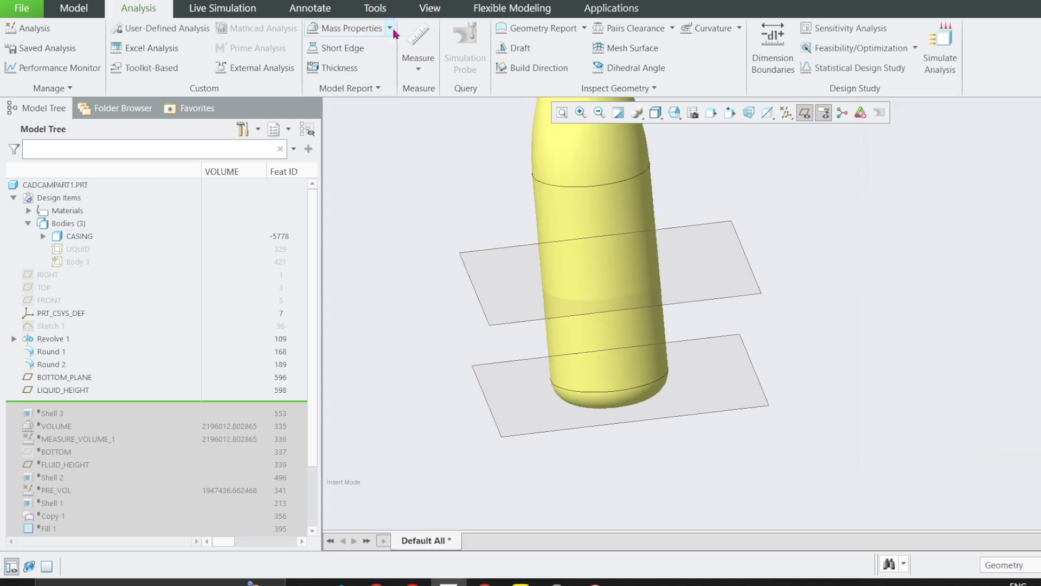
# - Calculate the solid geometry's mass properties again to compare its volume with the CASING body measurement
pyautogui.click(389, 31)
pyautogui.click(359, 45)
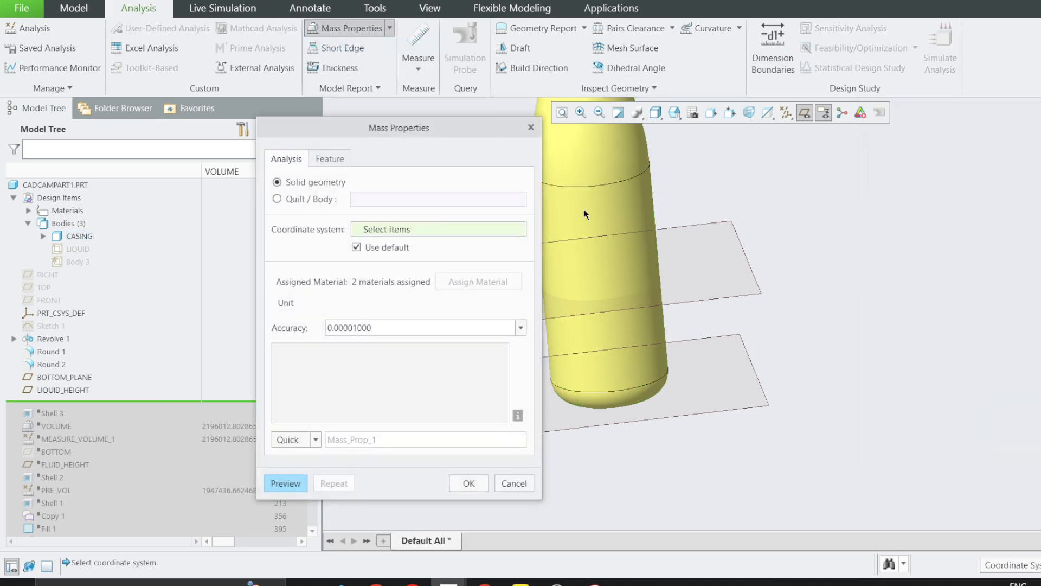
pyautogui.click(295, 483)
pyautogui.moveTo(423, 350); pyautogui.dragTo(313, 352)
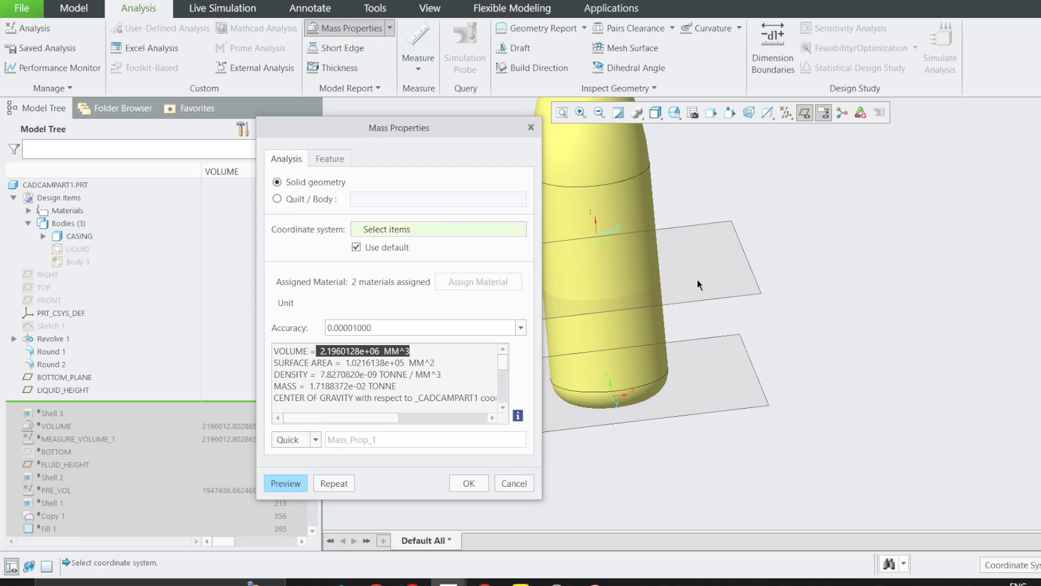
pyautogui.scroll(-3, 699, 285)
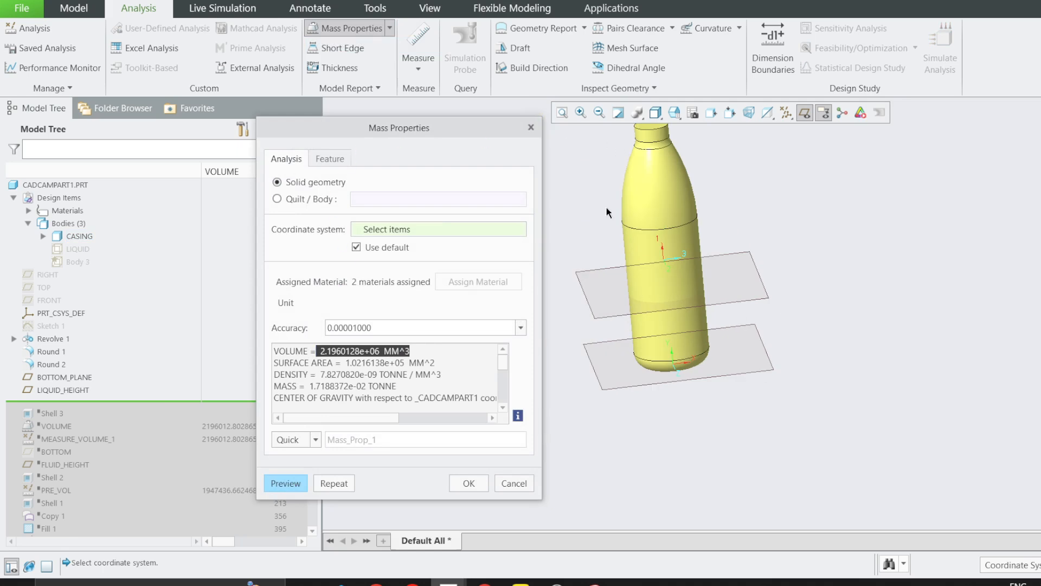
pyautogui.scroll(2, 689, 159)
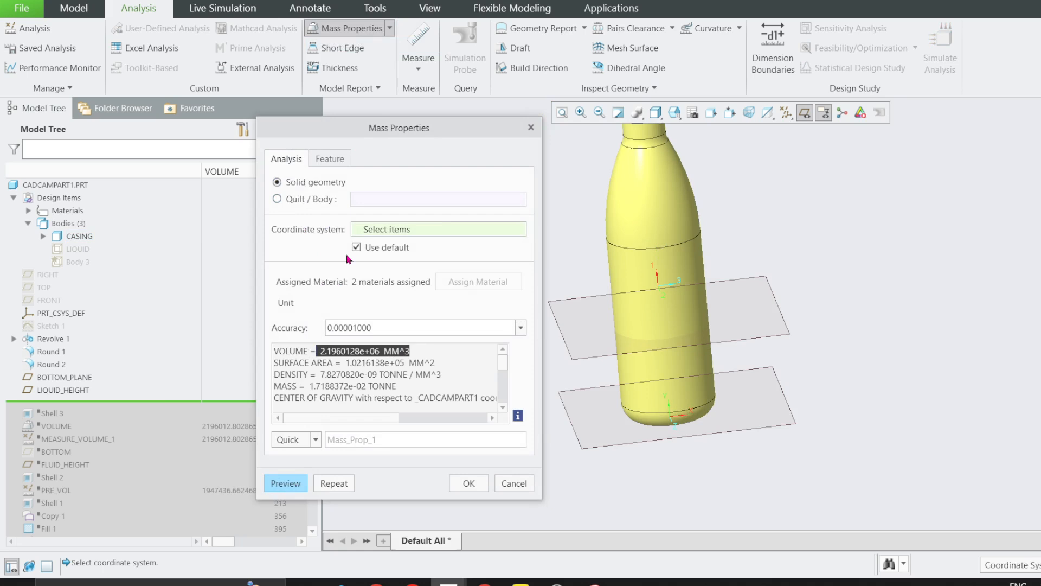
# - Examine the Quilt / Body option of the mass properties analysis and preview the results again with Solid geometry
pyautogui.click(332, 159)
pyautogui.click(293, 163)
pyautogui.click(277, 200)
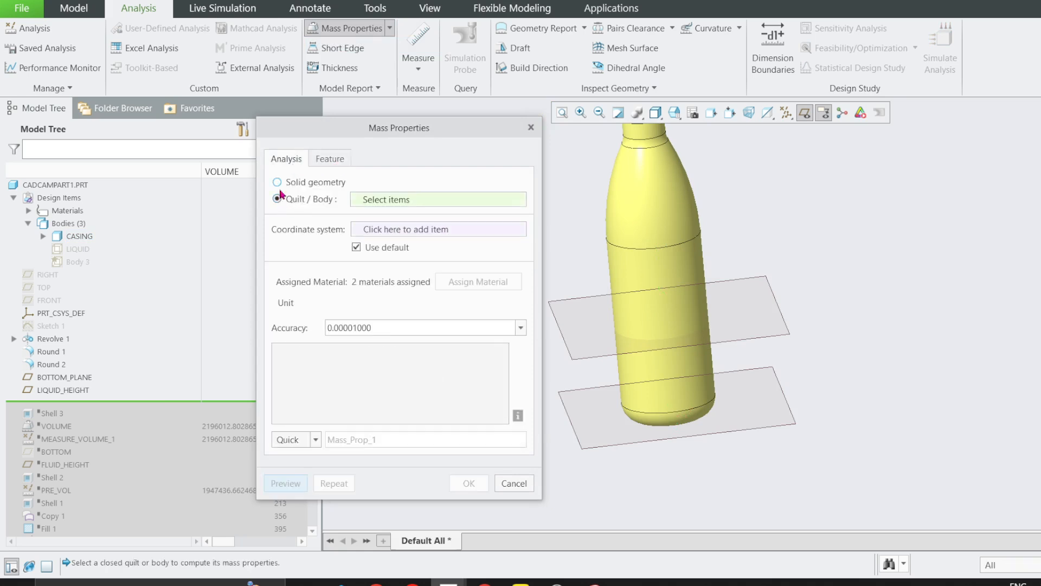
pyautogui.click(278, 182)
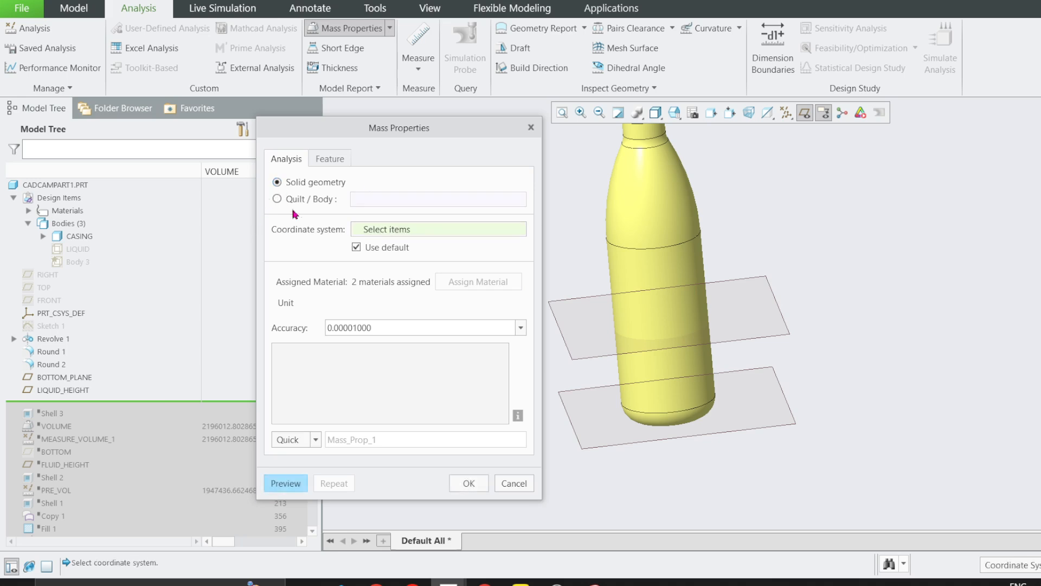
pyautogui.click(284, 488)
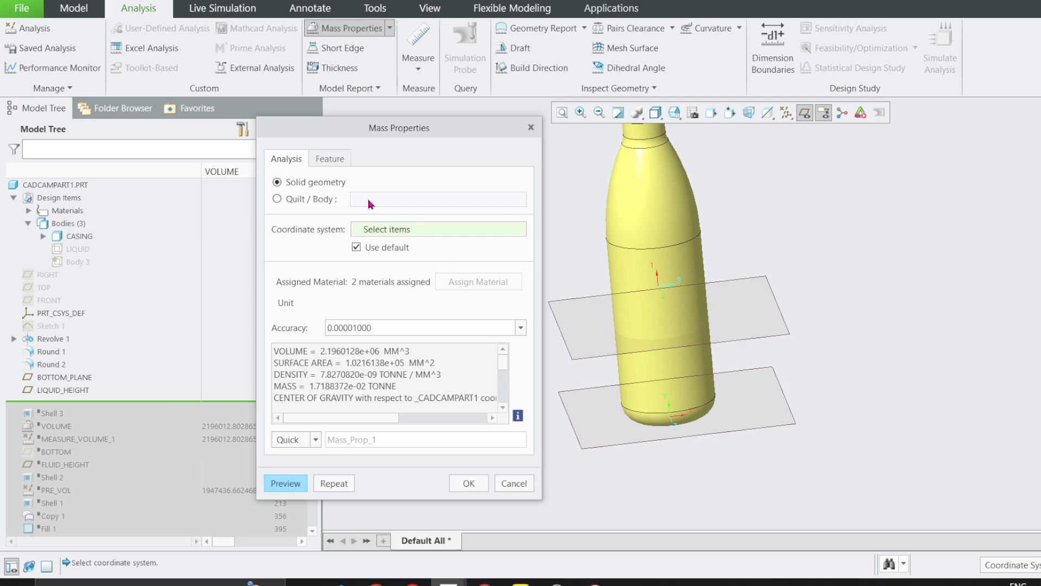
# - Set the mass properties analysis to be saved as a Feature, using PRT_CSYS_DEF as its coordinate system
pyautogui.click(333, 160)
pyautogui.click(295, 158)
pyautogui.click(315, 441)
pyautogui.click(296, 484)
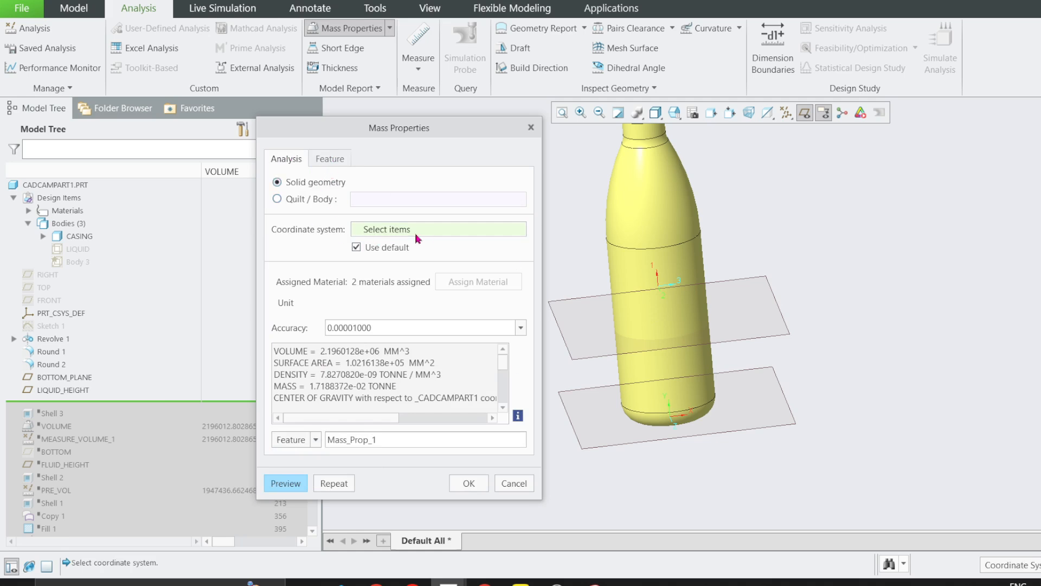
pyautogui.click(65, 313)
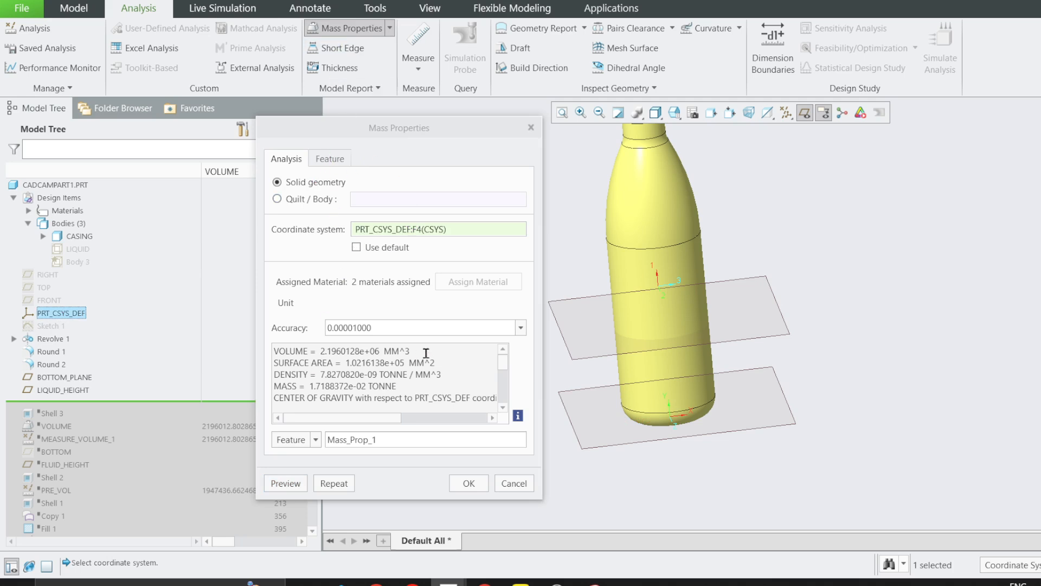
pyautogui.moveTo(426, 353); pyautogui.dragTo(272, 351)
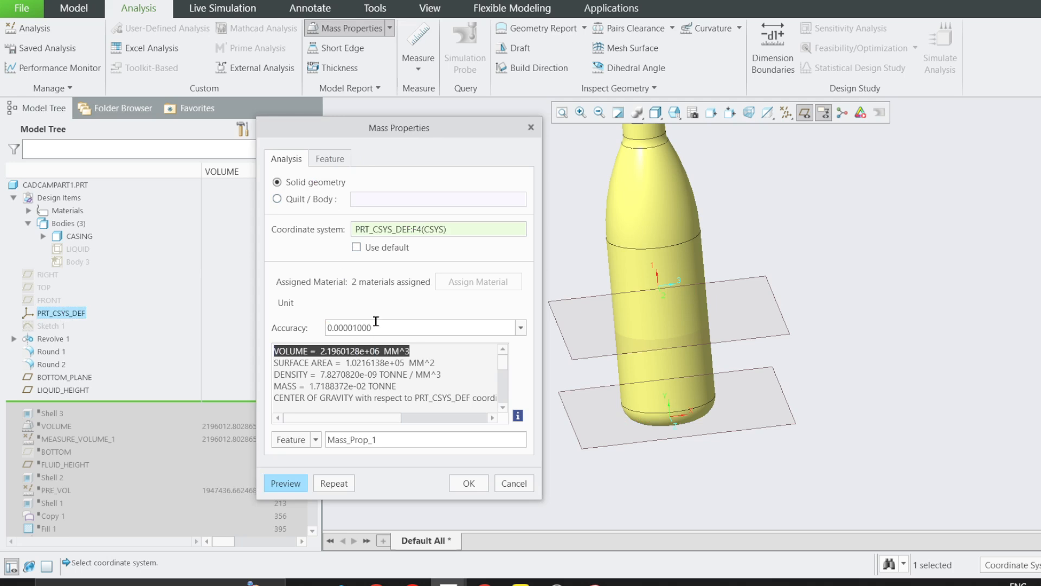
pyautogui.moveTo(490, 398); pyautogui.dragTo(278, 351)
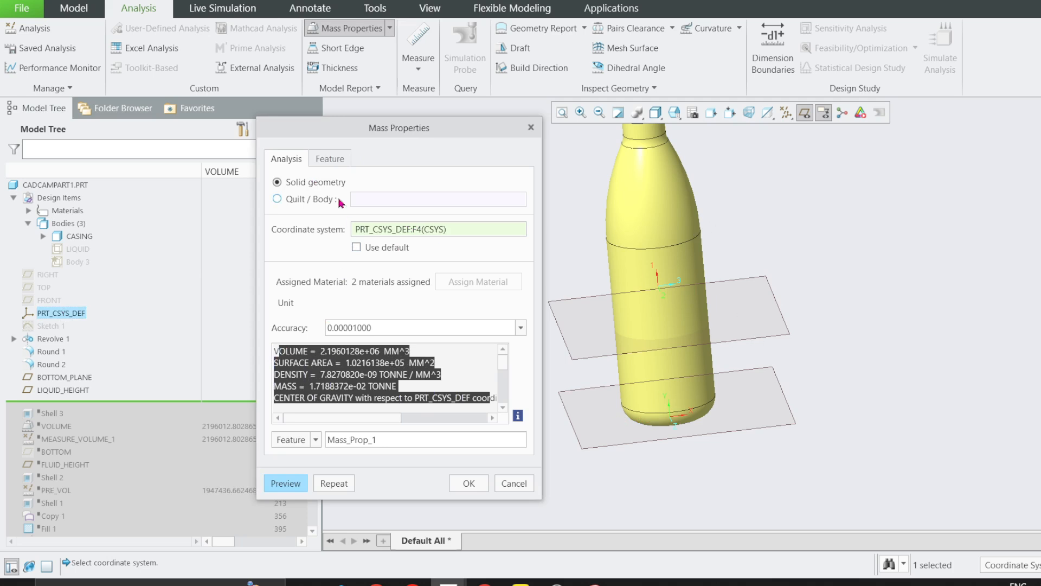
# - Exclude the SURF_AREA parameter from the mass properties feature and cancel the analysis
pyautogui.click(330, 159)
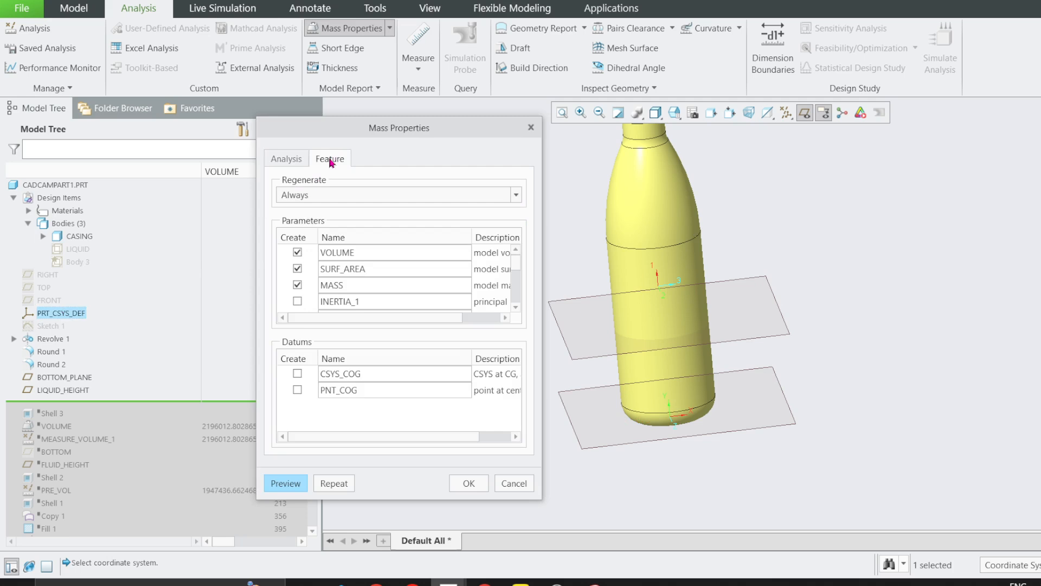
pyautogui.click(297, 268)
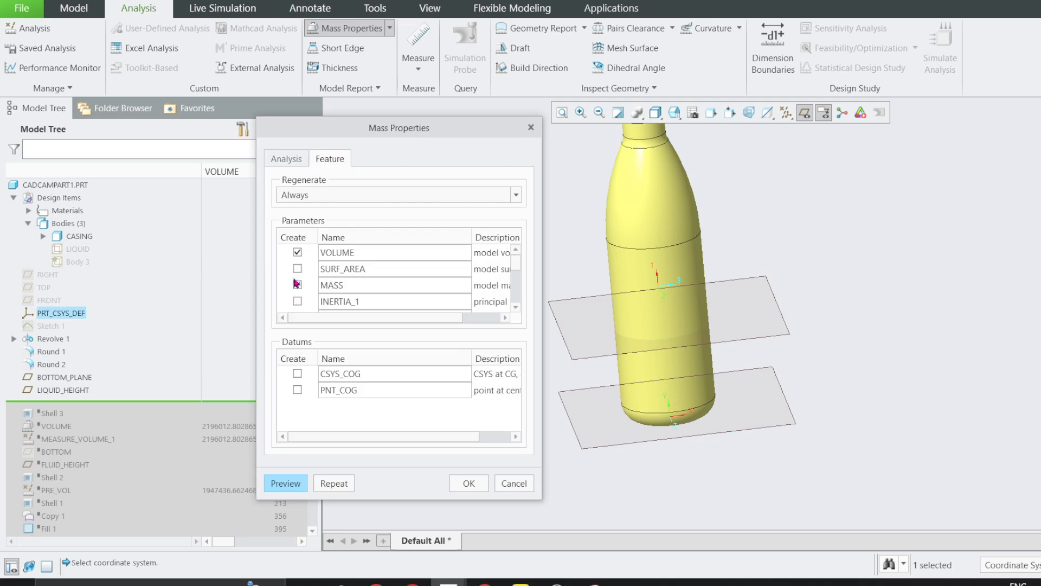
pyautogui.click(288, 161)
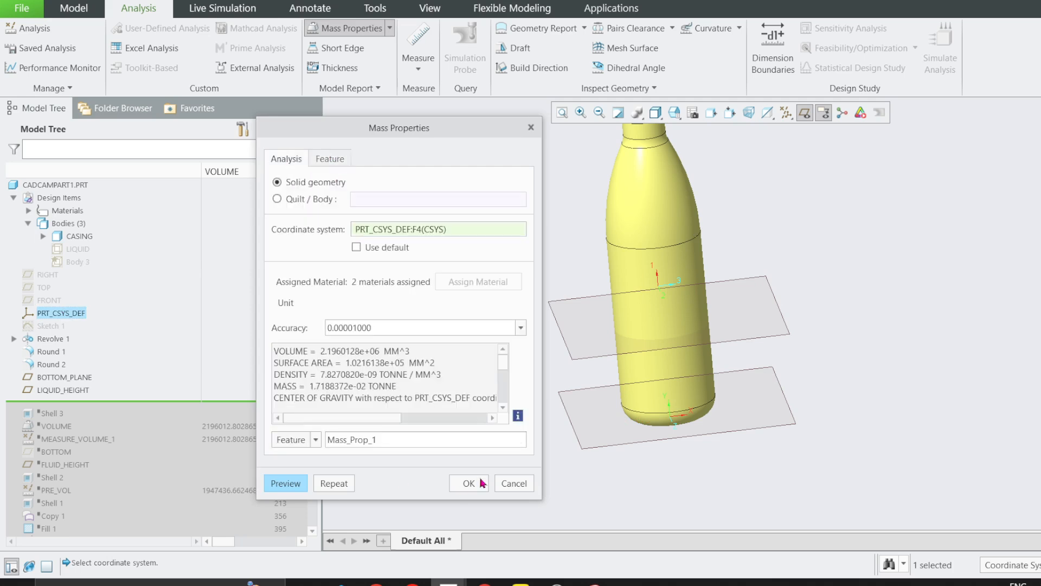
pyautogui.click(527, 482)
# - Measure the volume of CADCAMPART1.PRT as a one-sided volume, using the LIQUID_HEIGHT datum plane as the dividing plane
pyautogui.click(419, 64)
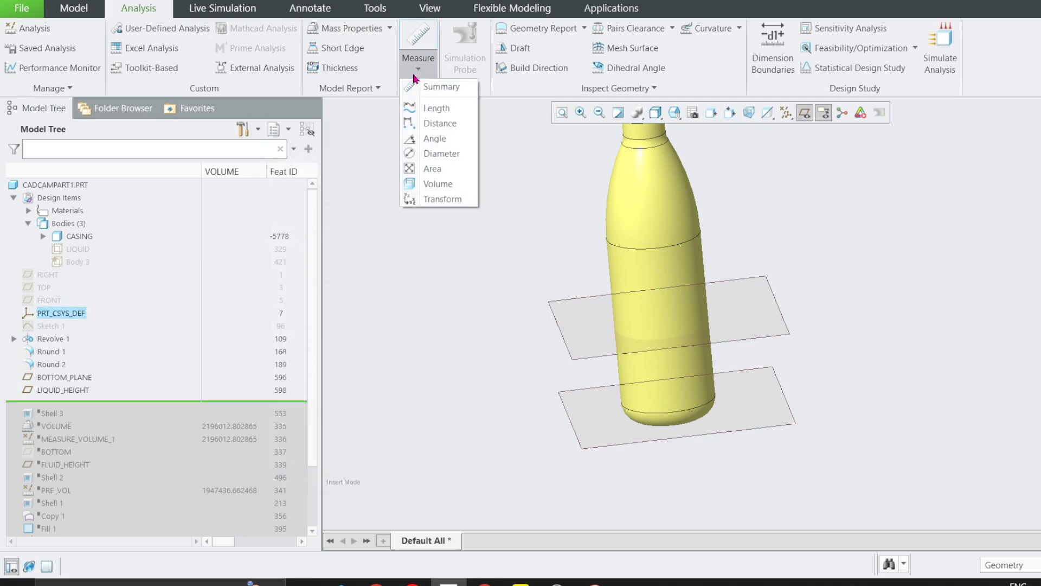
pyautogui.click(434, 187)
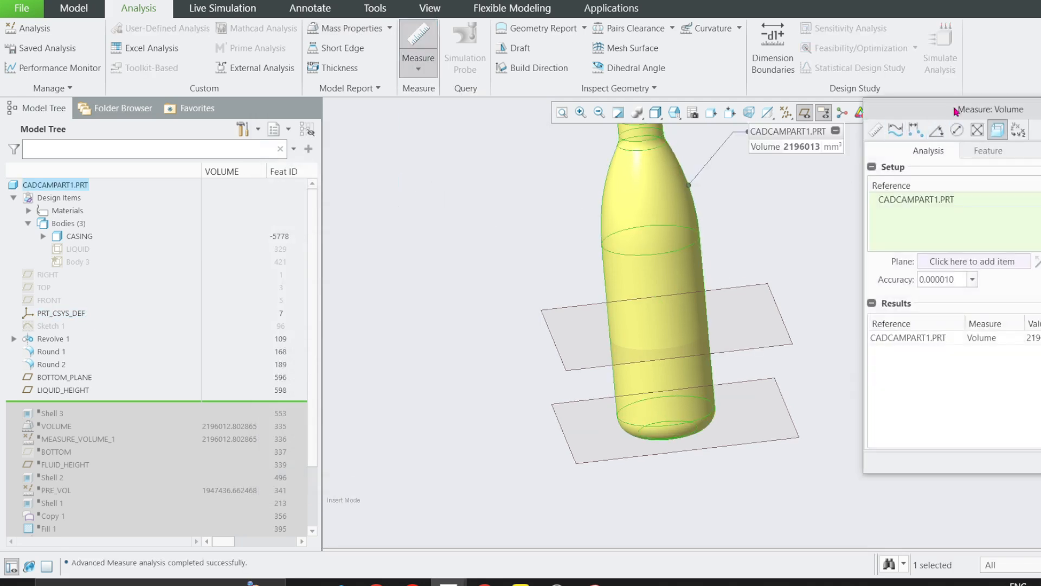
pyautogui.moveTo(958, 111); pyautogui.dragTo(379, 129)
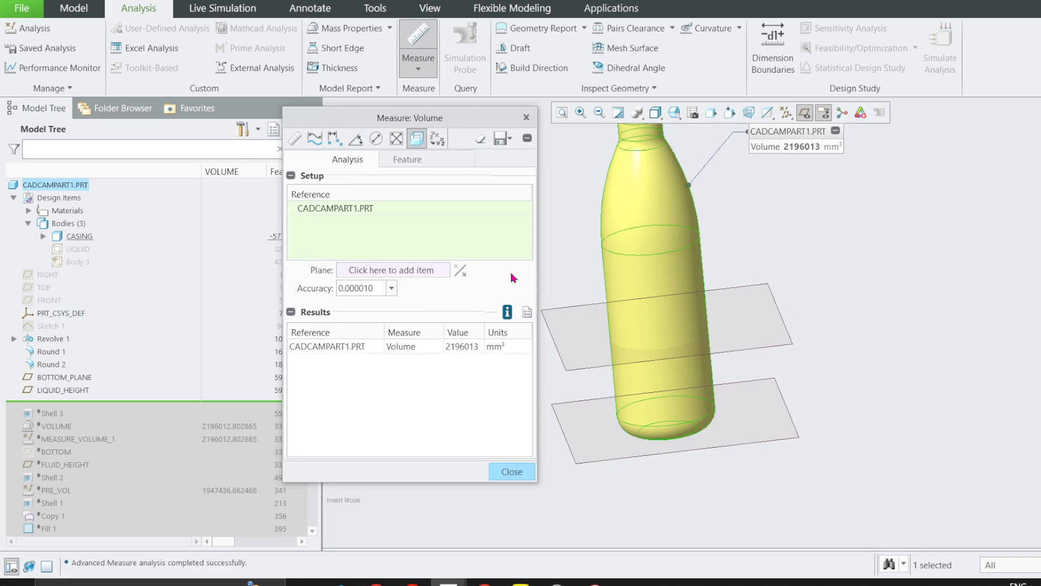
pyautogui.moveTo(789, 133); pyautogui.dragTo(776, 169)
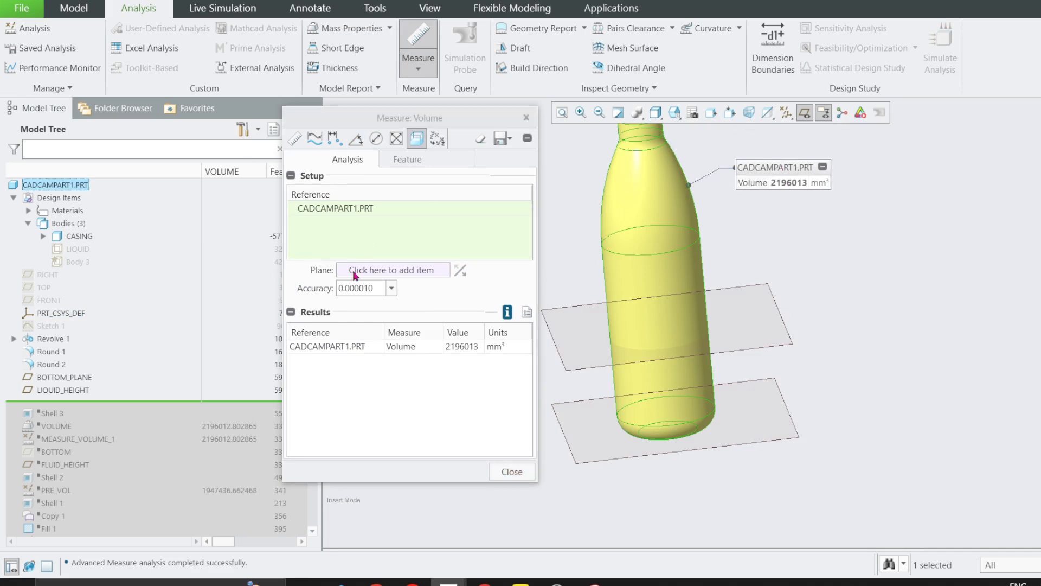
pyautogui.click(374, 271)
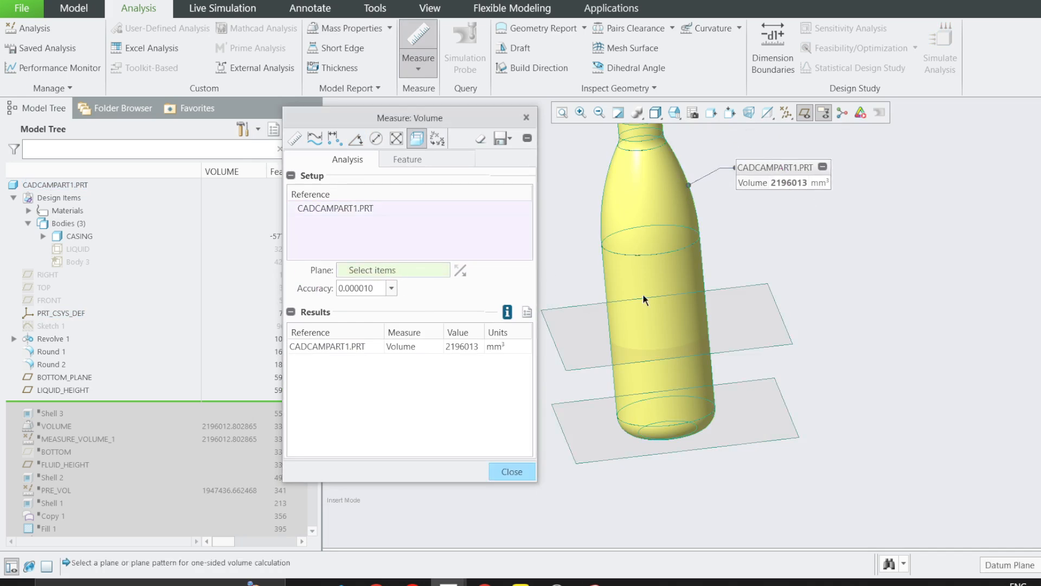
pyautogui.click(772, 346)
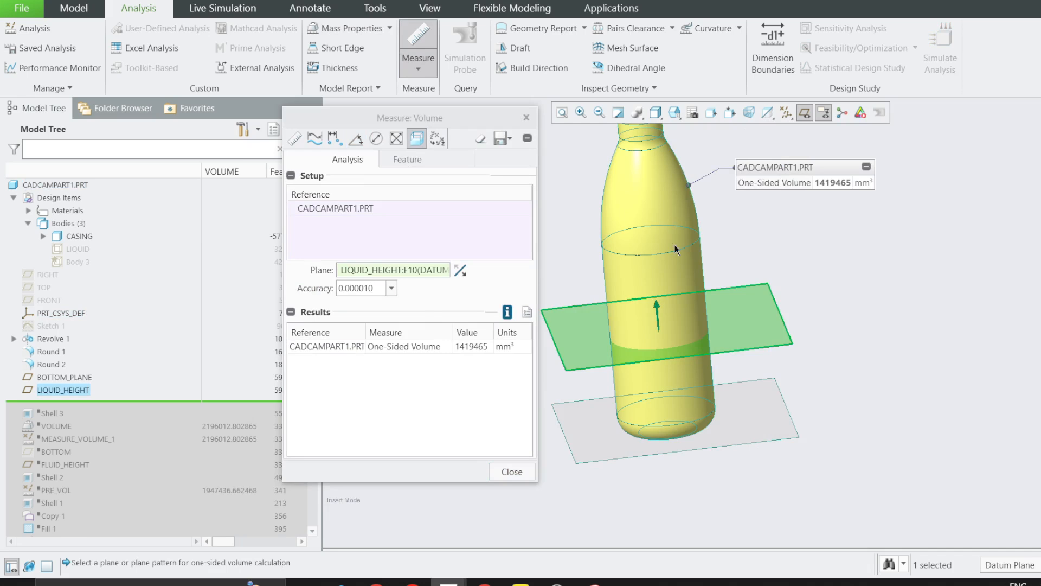
# - Flip the one-sided volume between both sides of LIQUID_HEIGHT, ending with the portion below the plane
pyautogui.click(460, 270)
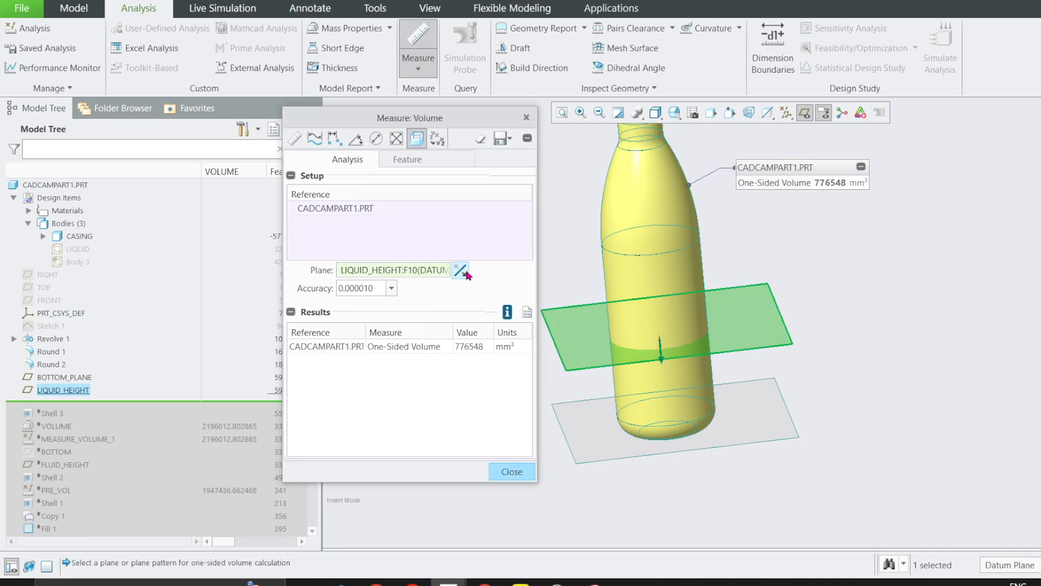
pyautogui.click(663, 358)
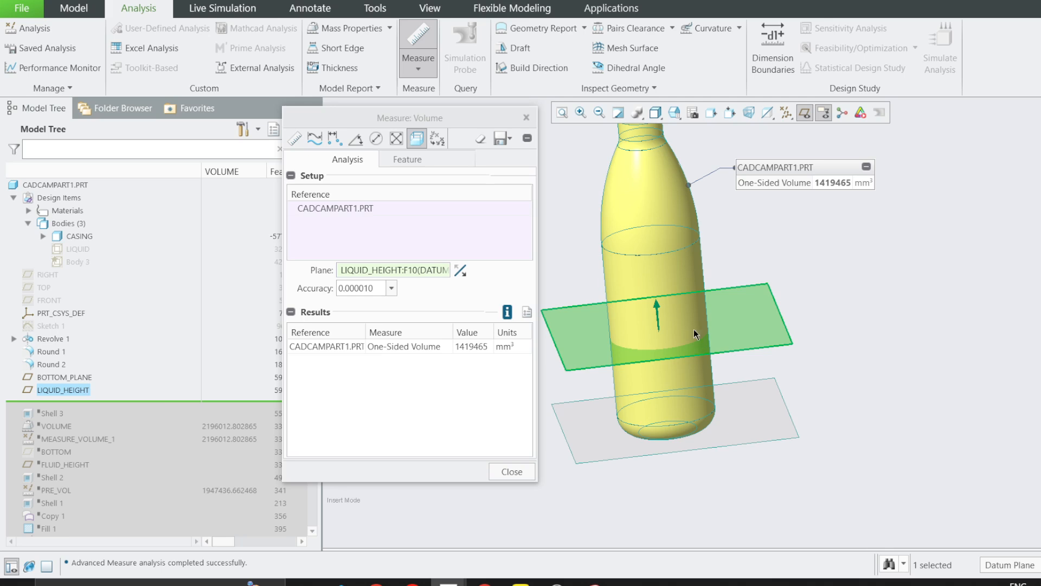
pyautogui.click(657, 316)
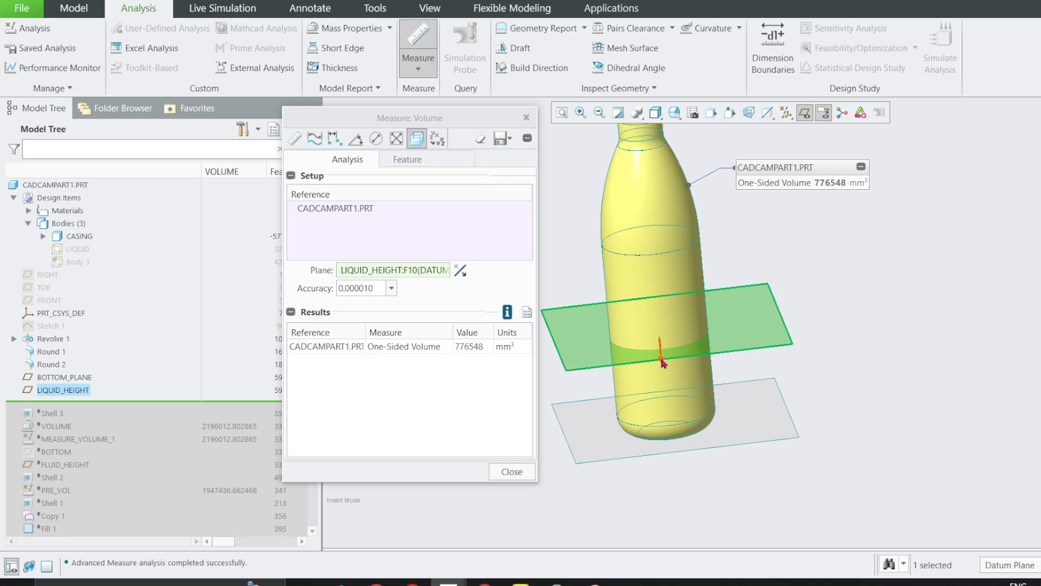
pyautogui.click(662, 357)
pyautogui.click(659, 317)
pyautogui.scroll(4, 662, 369)
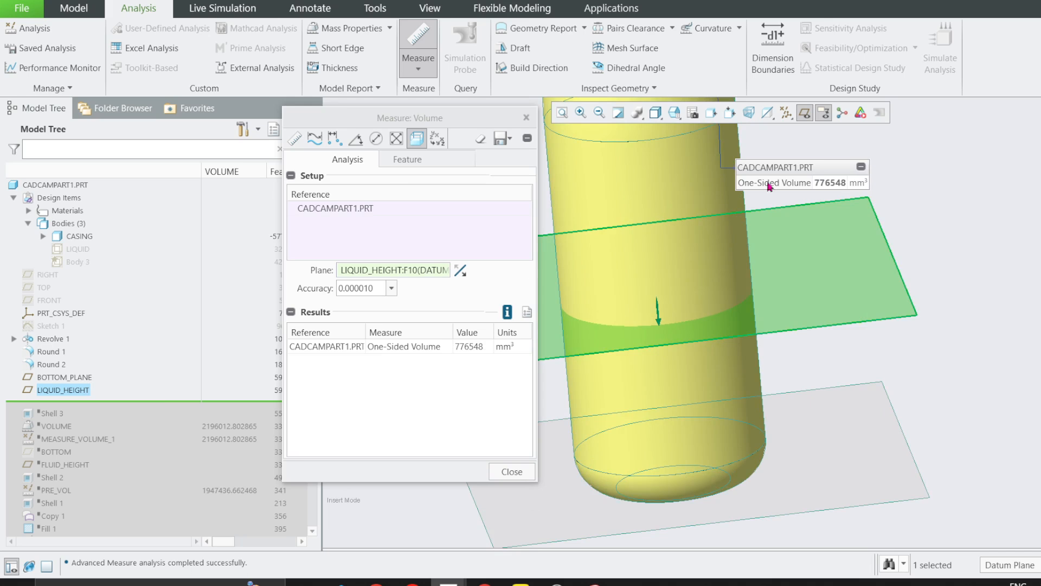
pyautogui.moveTo(813, 185); pyautogui.dragTo(840, 186)
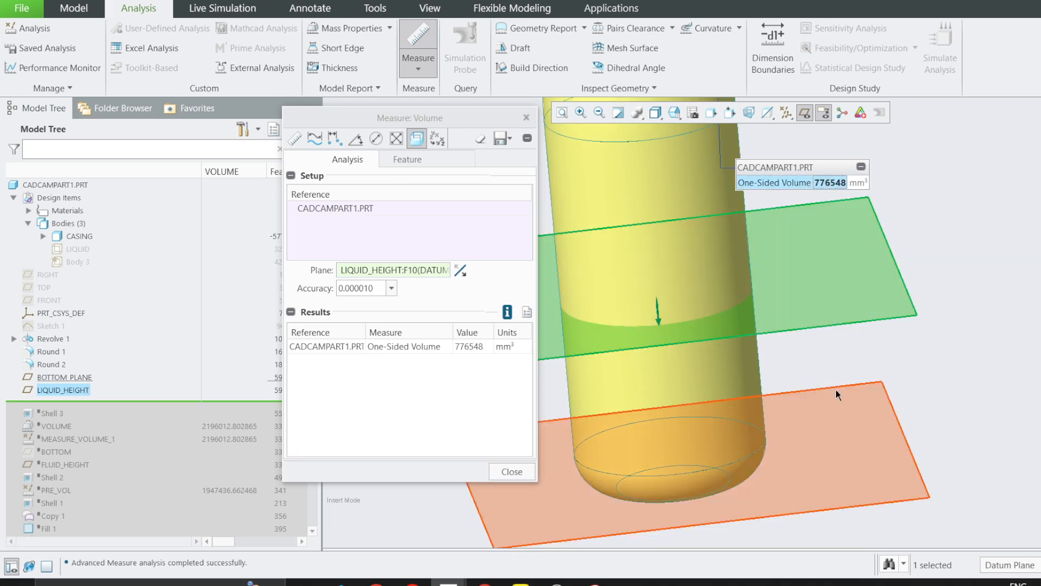
# - Examine the Regenerate options for the volume measurement feature, trying Design Study and returning to Always
pyautogui.click(415, 160)
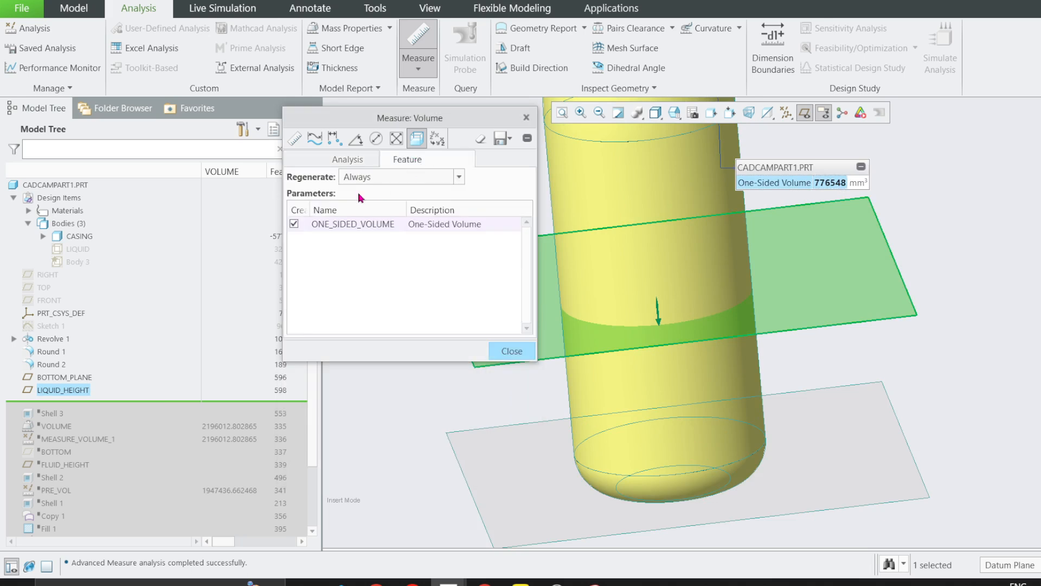
pyautogui.click(458, 176)
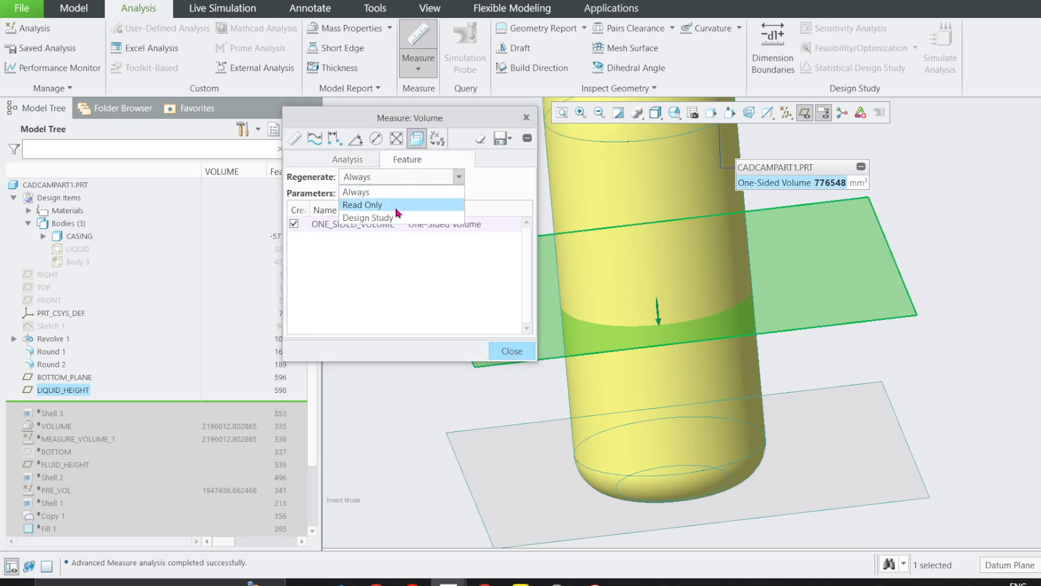
pyautogui.click(390, 182)
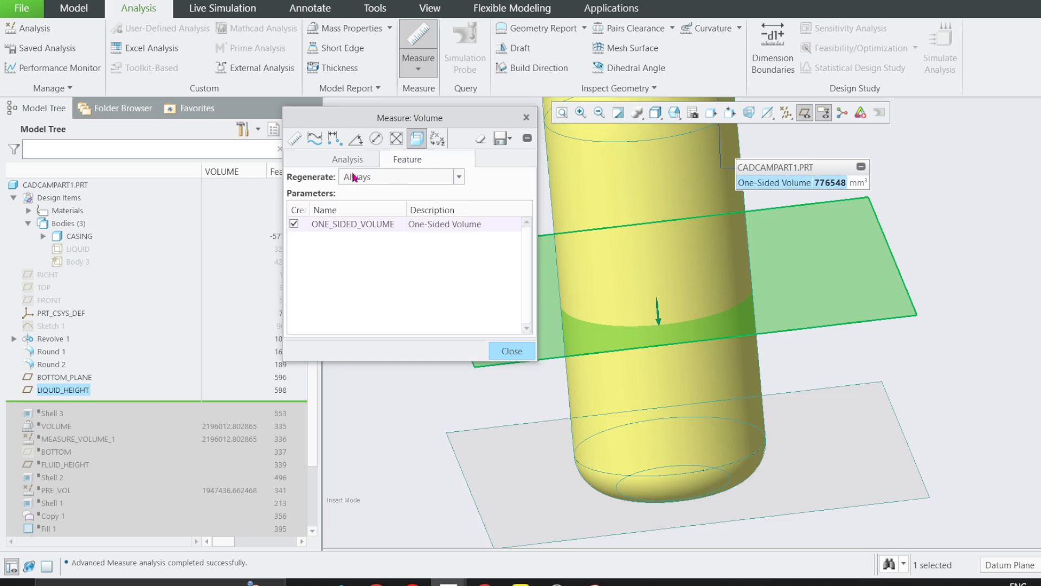
pyautogui.click(407, 177)
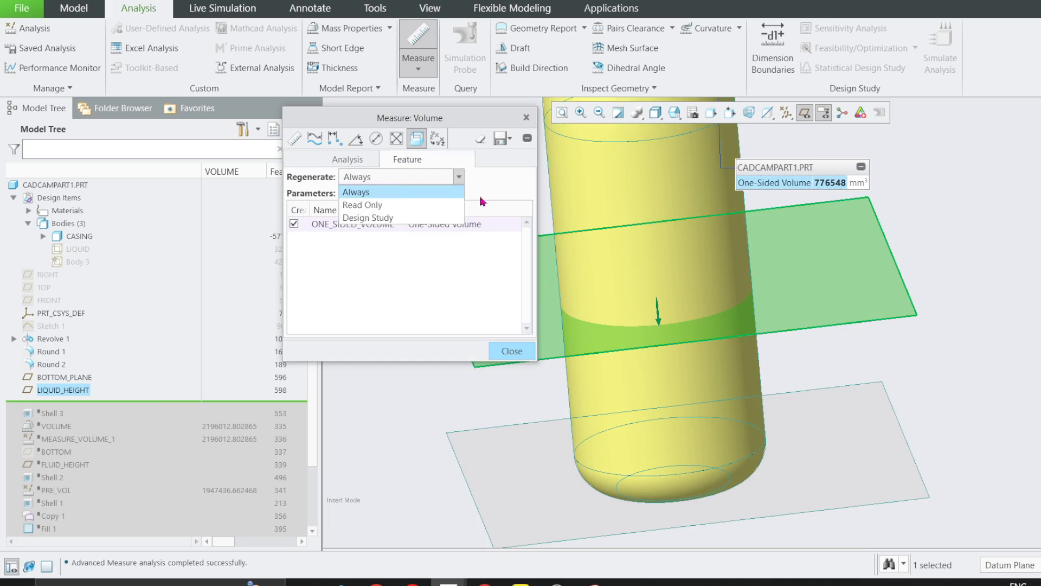
pyautogui.click(395, 190)
pyautogui.click(381, 181)
pyautogui.click(385, 186)
pyautogui.click(386, 179)
pyautogui.click(374, 217)
pyautogui.click(389, 179)
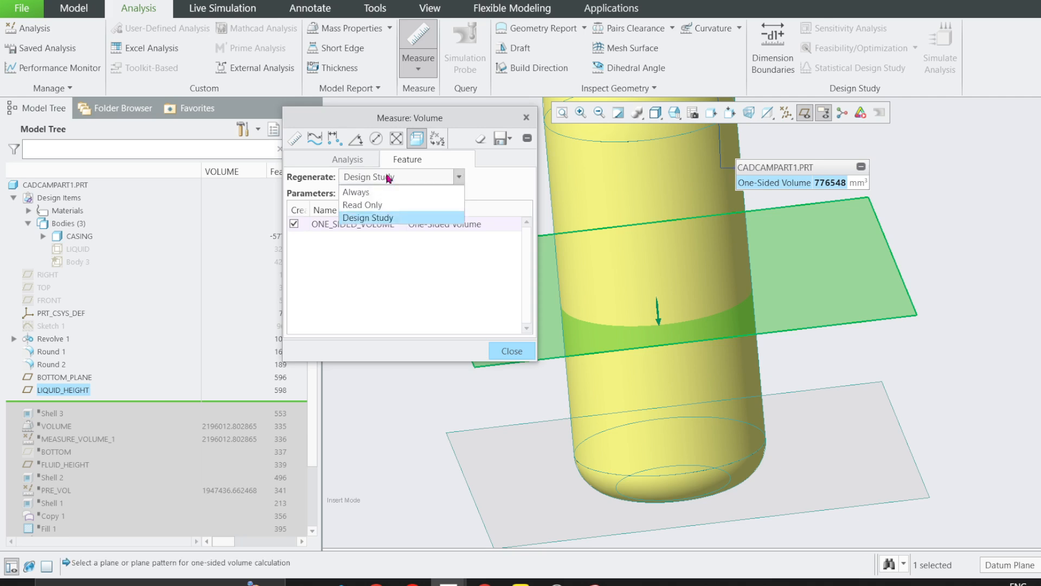
pyautogui.click(383, 192)
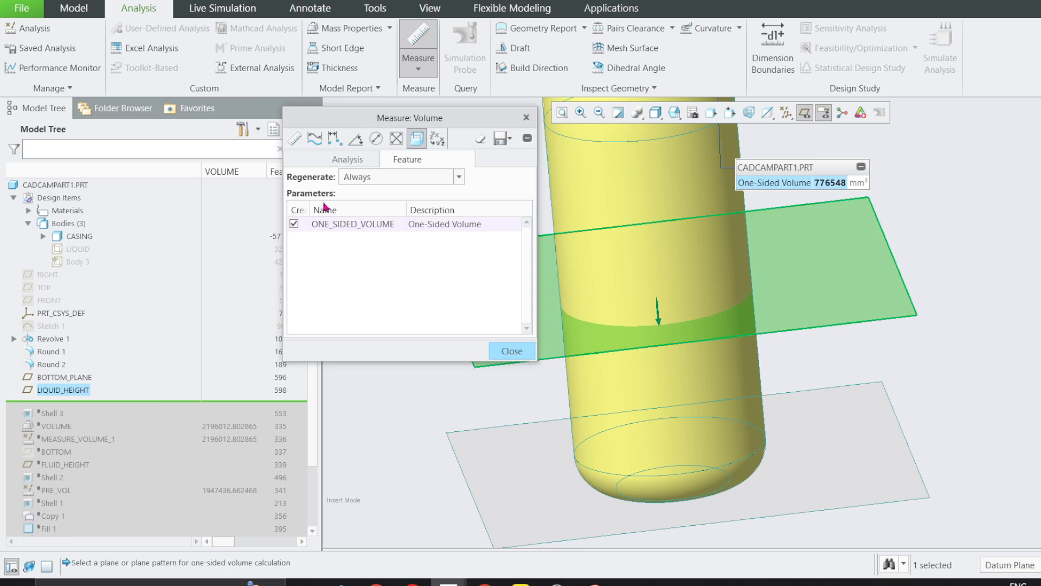
# - Rename the one-sided volume parameter to VOLUME and save the measurement as a feature named Pre_shell_vol
pyautogui.doubleClick(376, 224)
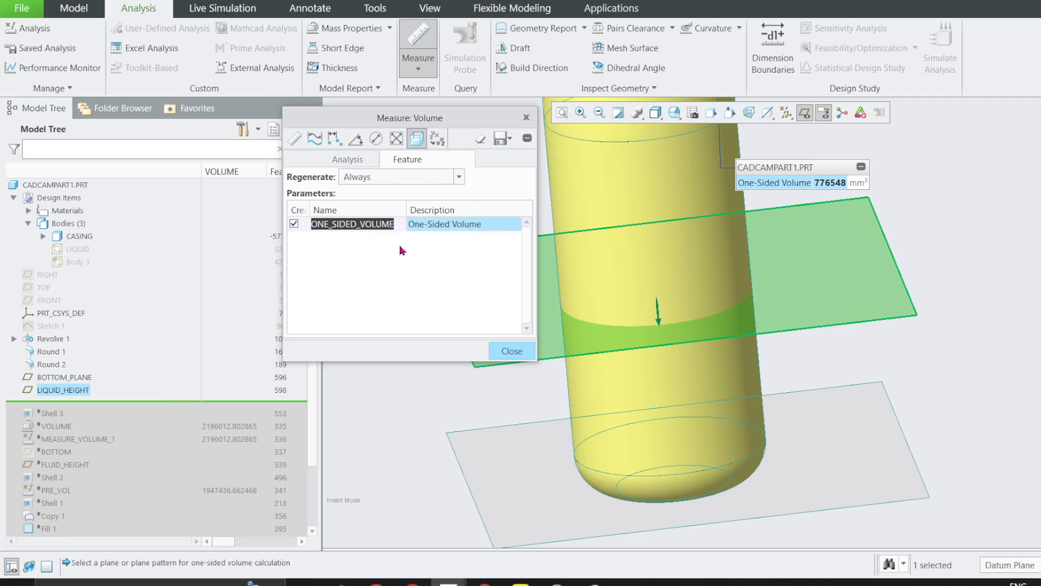
pyautogui.write('vo')
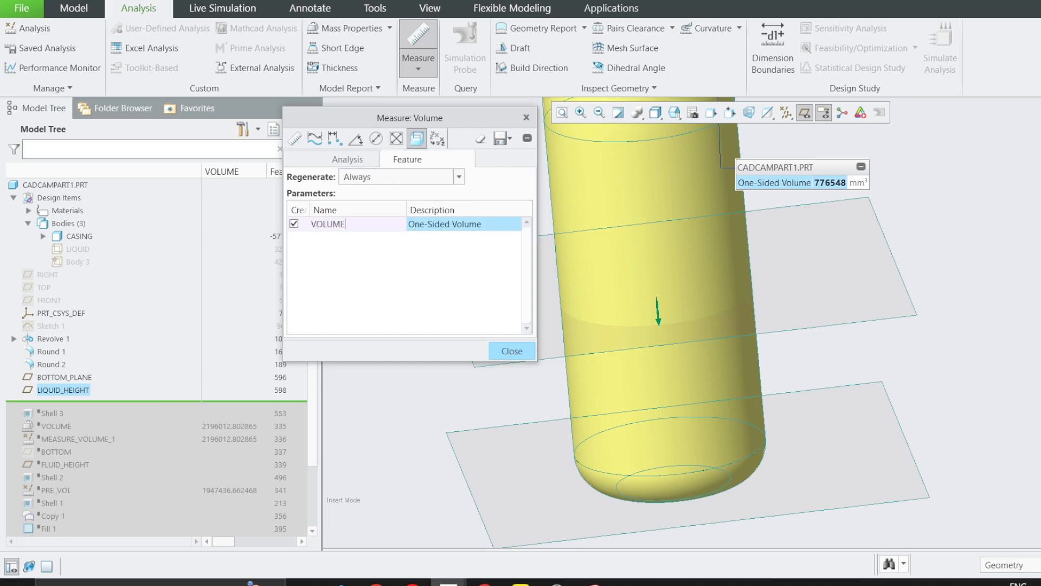
pyautogui.click(501, 139)
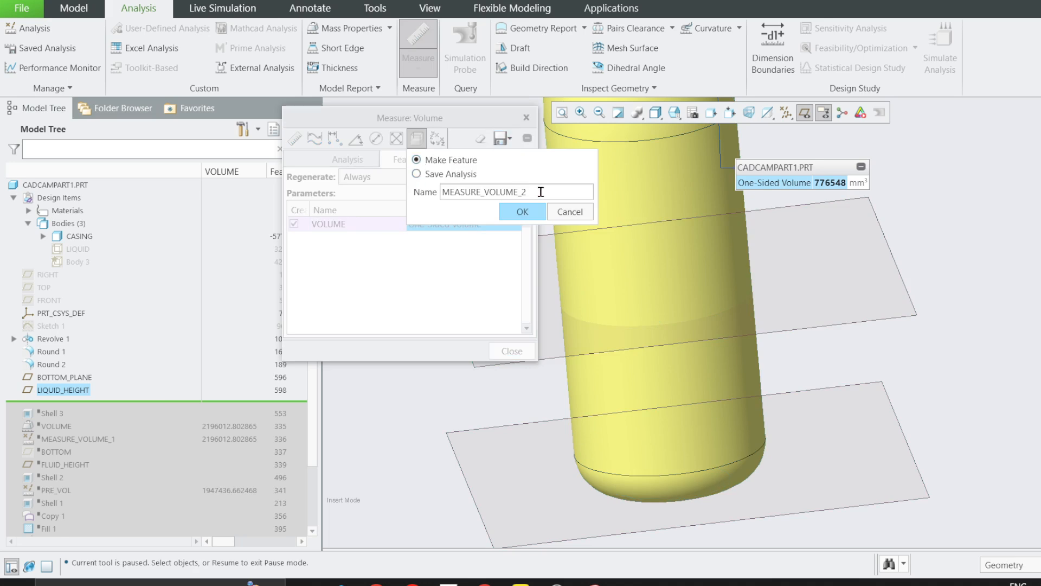
pyautogui.doubleClick(477, 194)
pyautogui.write('Pre_shell_vol')
pyautogui.click(522, 212)
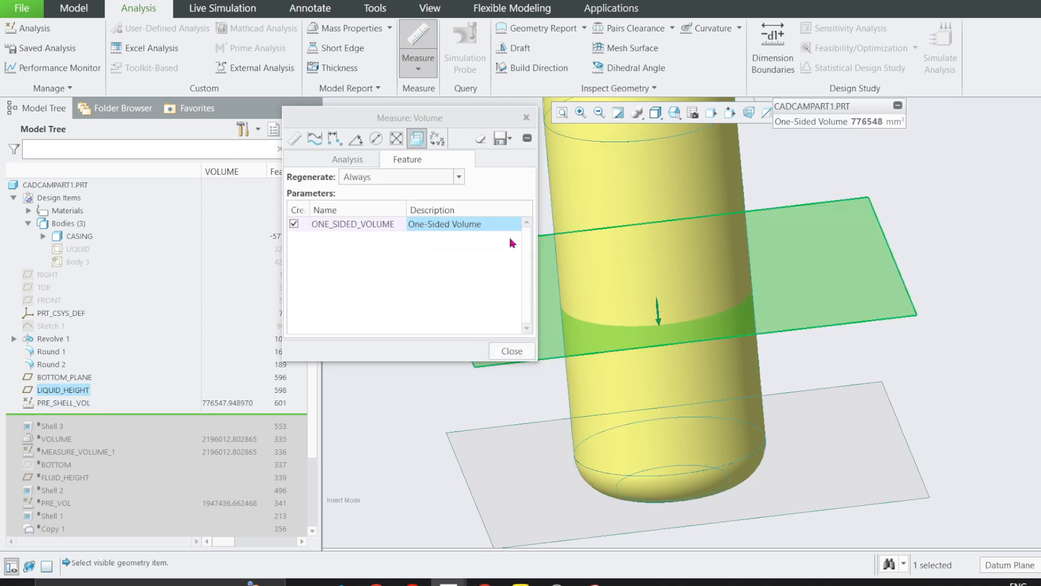
pyautogui.click(511, 350)
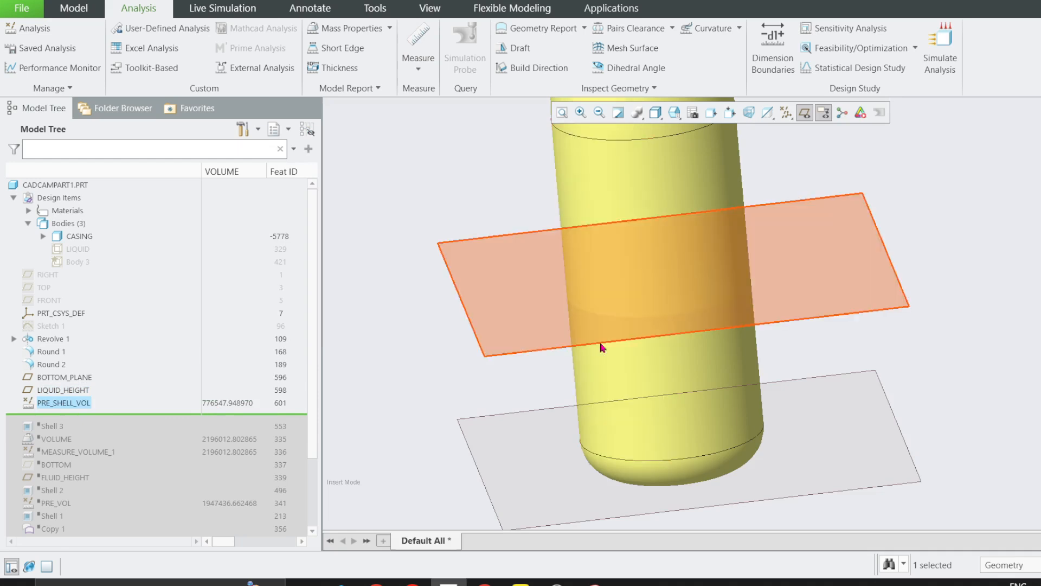
# - Raise the LIQUID_HEIGHT plane to an offset of about 130.7 mm from the bottom plane
pyautogui.click(488, 353)
pyautogui.click(497, 275)
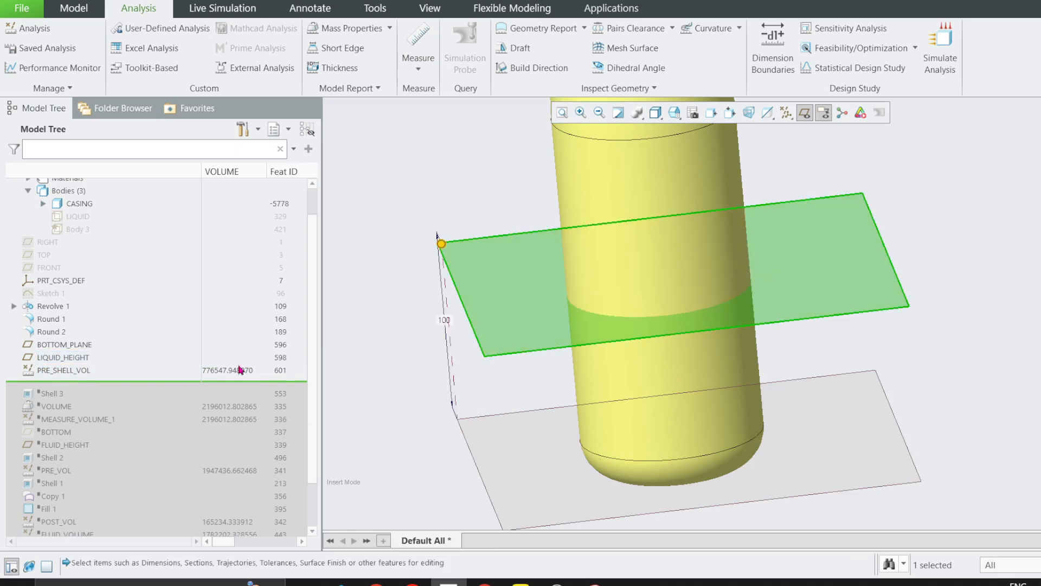
pyautogui.moveTo(429, 248); pyautogui.dragTo(424, 193)
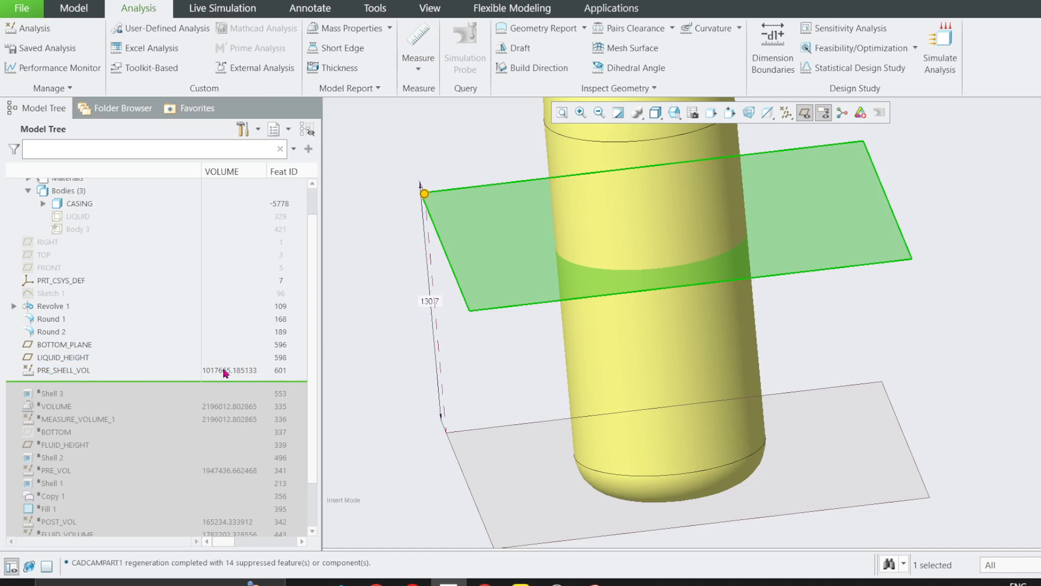
# - Redefine the PRE_SHELL_VOL measurement feature with its Regenerate option set to Read Only
pyautogui.click(61, 372)
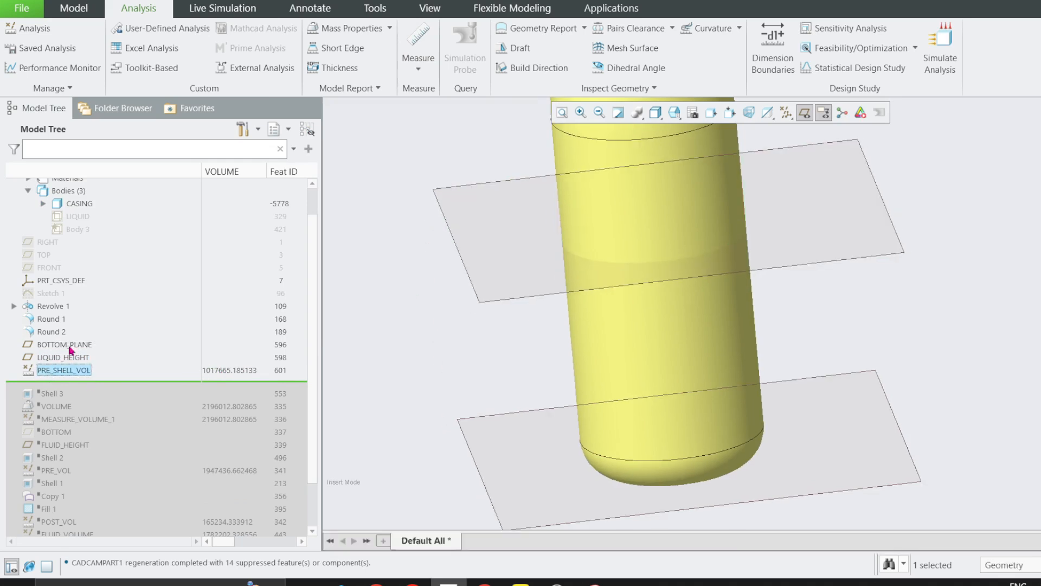
pyautogui.rightClick(54, 372)
pyautogui.click(126, 342)
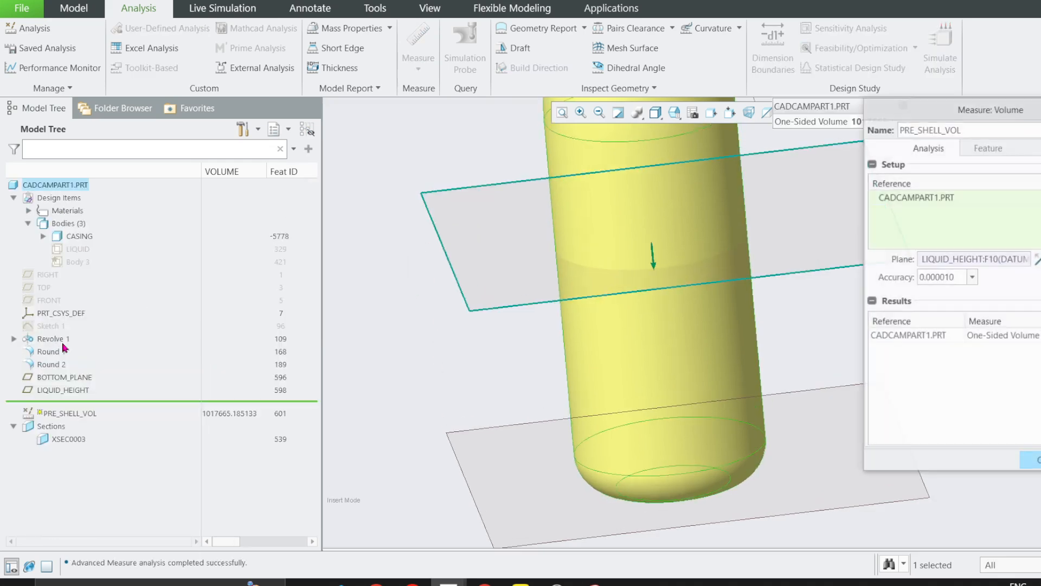
pyautogui.moveTo(973, 114); pyautogui.dragTo(485, 158)
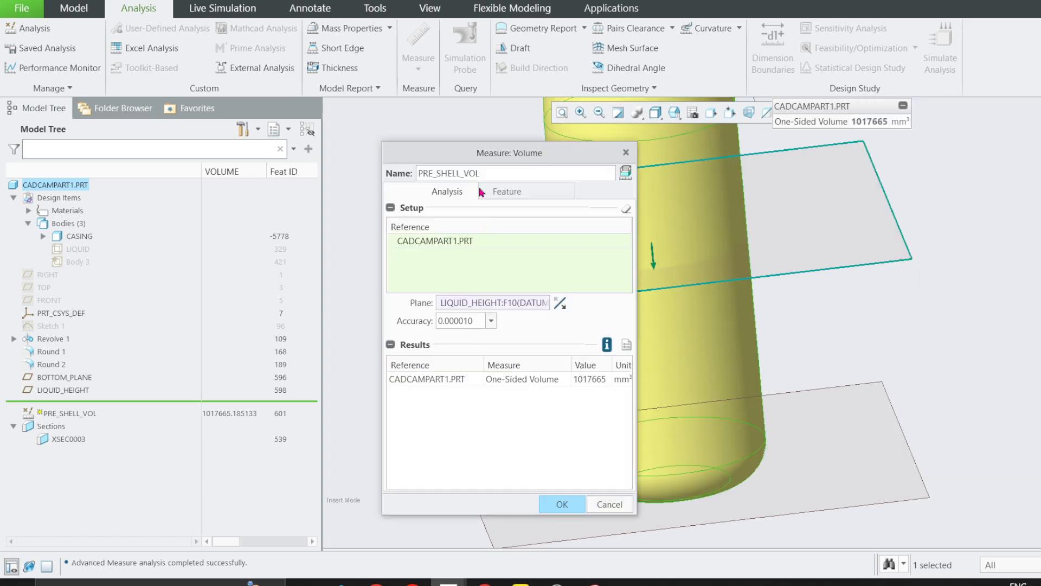
pyautogui.click(508, 192)
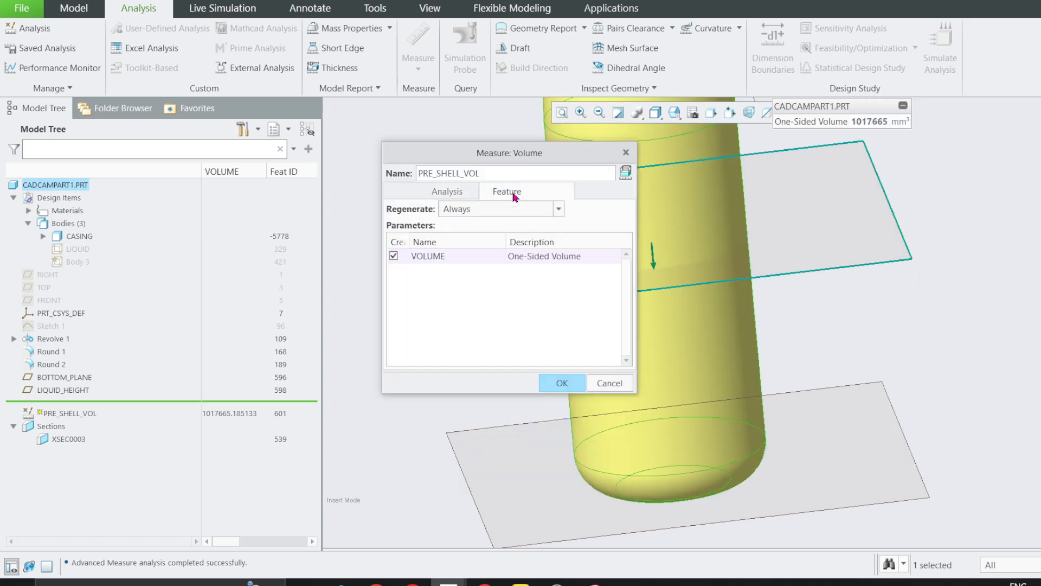
pyautogui.click(476, 210)
pyautogui.click(462, 237)
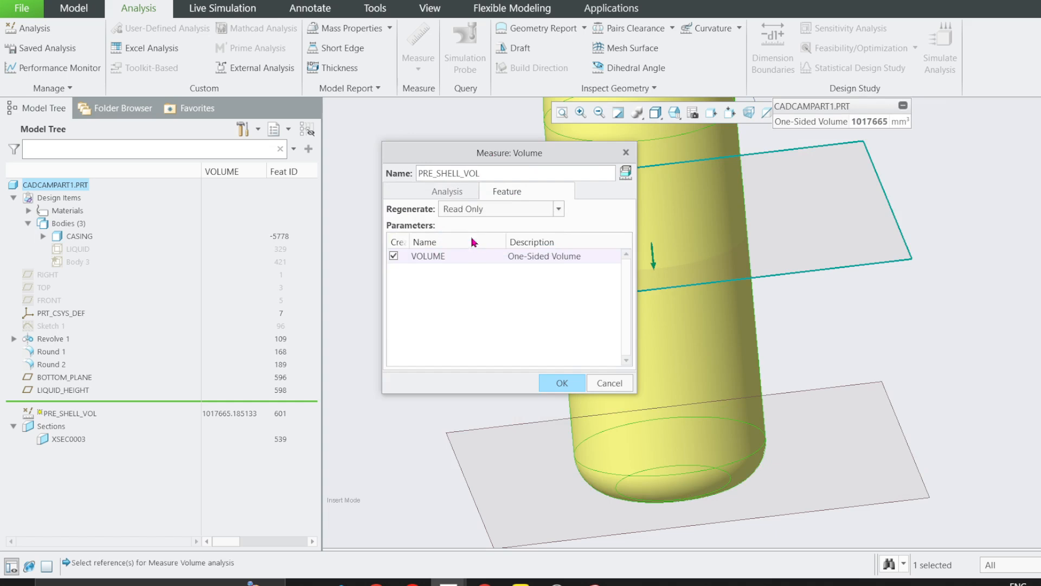
pyautogui.click(559, 382)
pyautogui.click(89, 402)
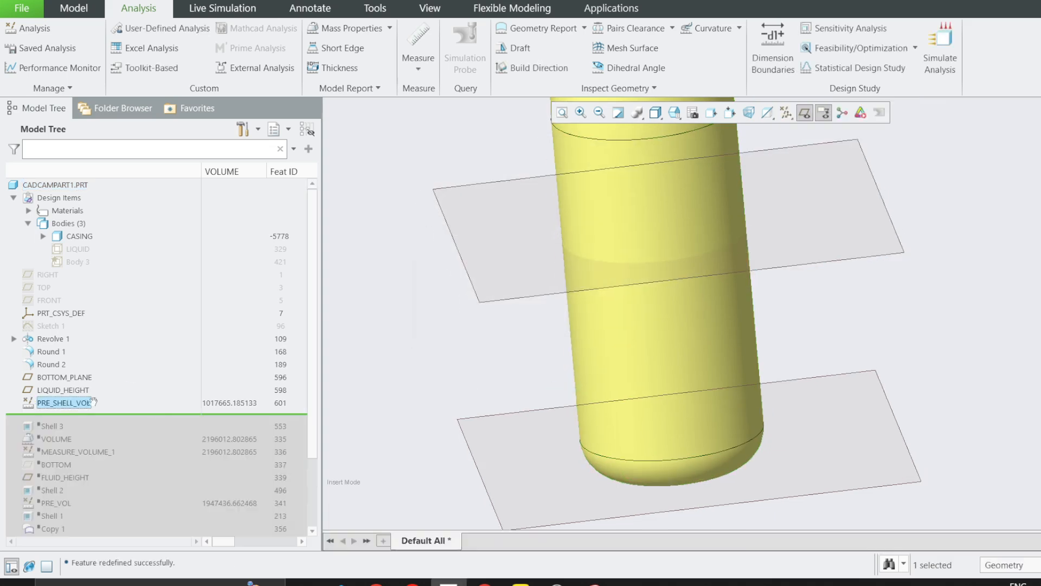
# - Reduce the LIQUID_HEIGHT plane's offset freehand so that it sits closer to BOTTOM_PLANE
pyautogui.click(482, 292)
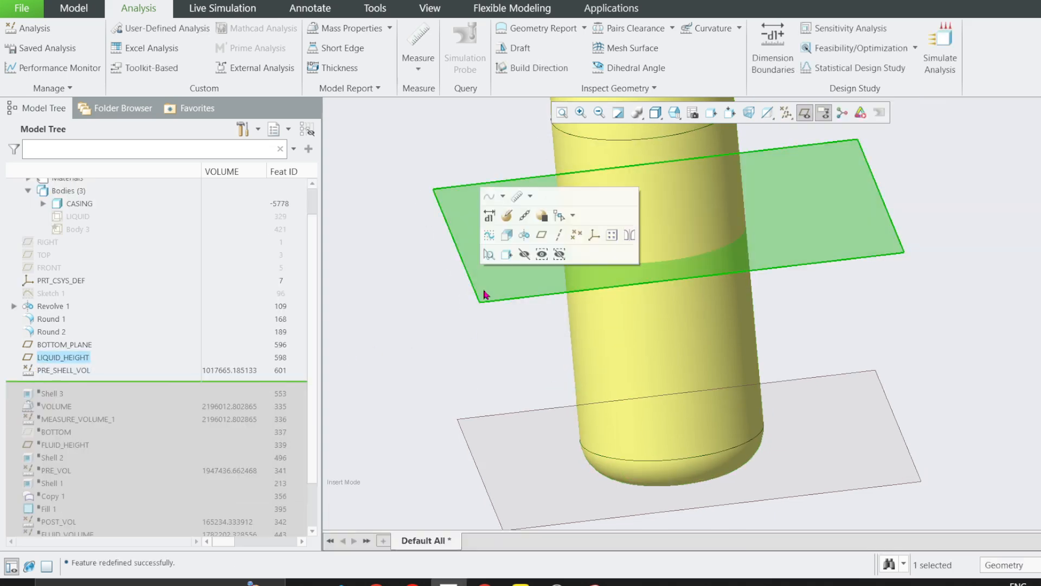
pyautogui.click(485, 217)
pyautogui.moveTo(425, 195); pyautogui.dragTo(432, 272)
pyautogui.click(376, 325)
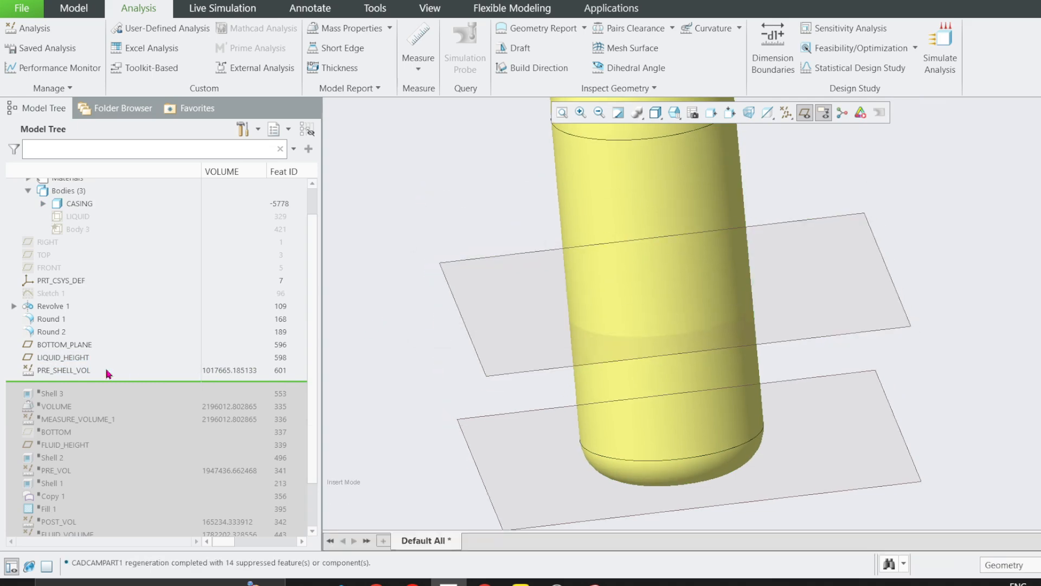
# - Redefine the PRE_SHELL_VOL measurement feature with its Regenerate option set to Always
pyautogui.click(56, 371)
pyautogui.click(61, 331)
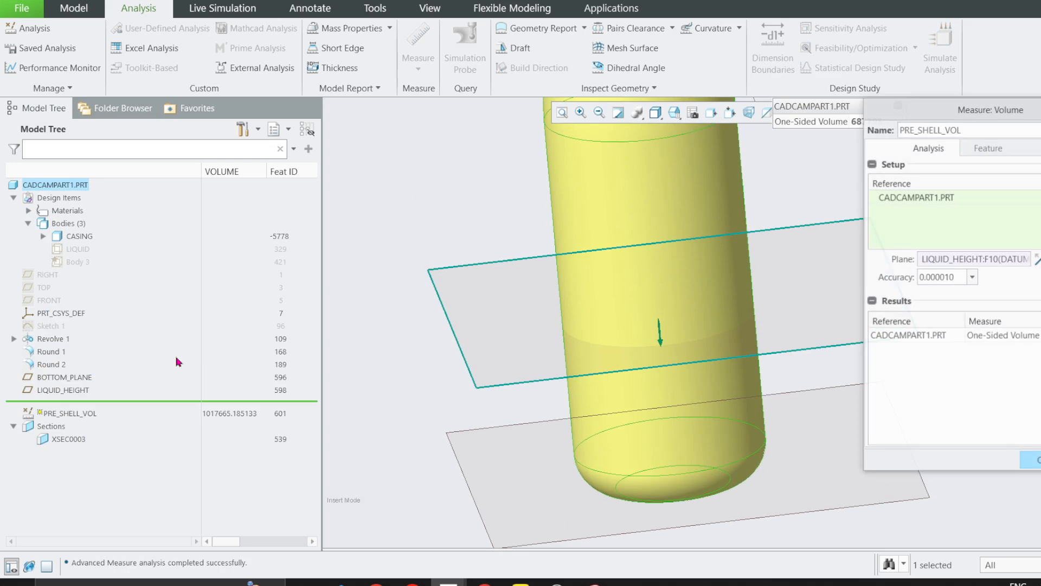
pyautogui.moveTo(918, 112); pyautogui.dragTo(459, 148)
pyautogui.click(521, 174)
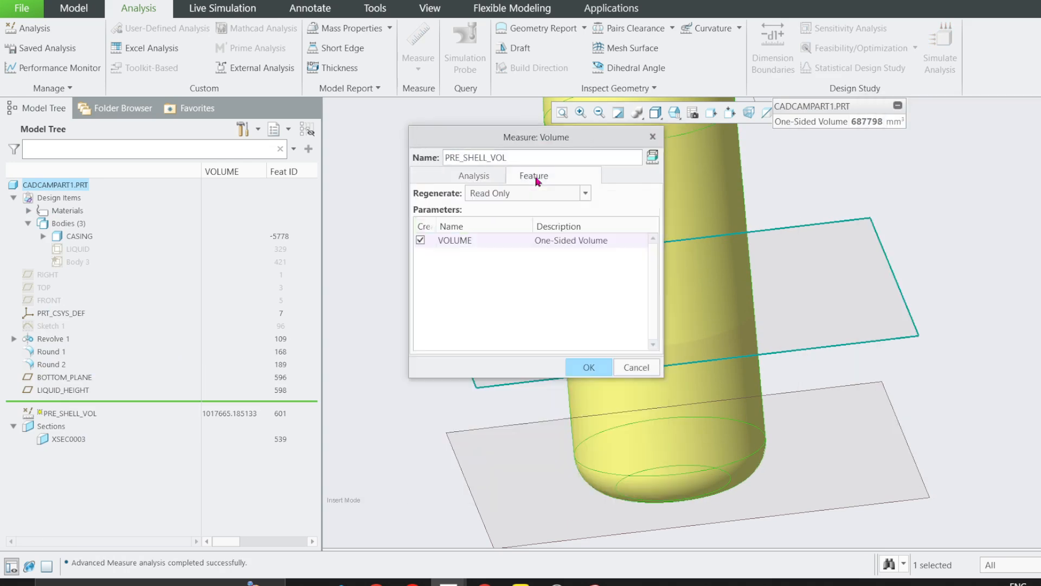
pyautogui.click(526, 195)
pyautogui.click(505, 208)
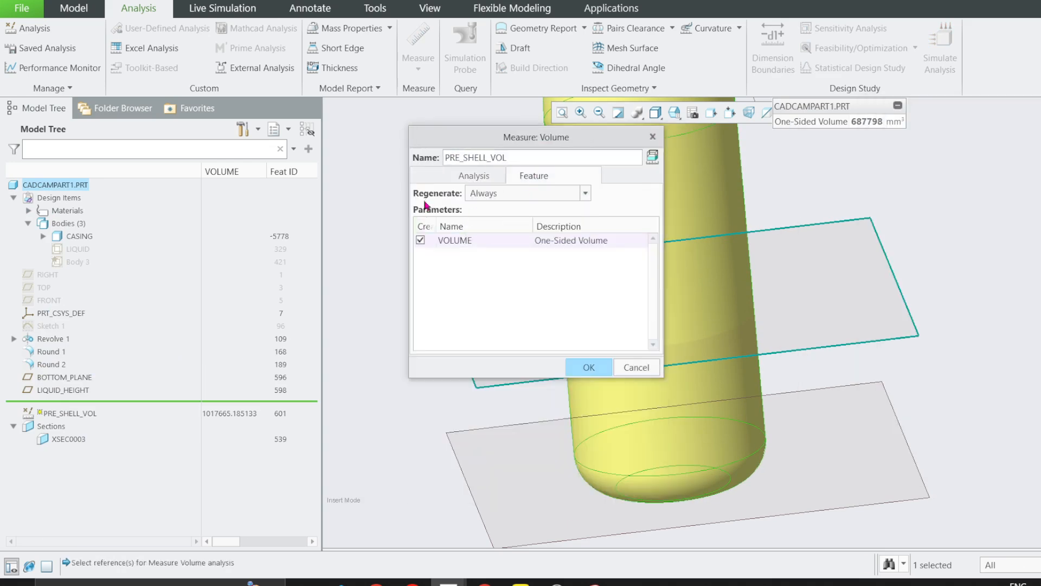
pyautogui.click(575, 371)
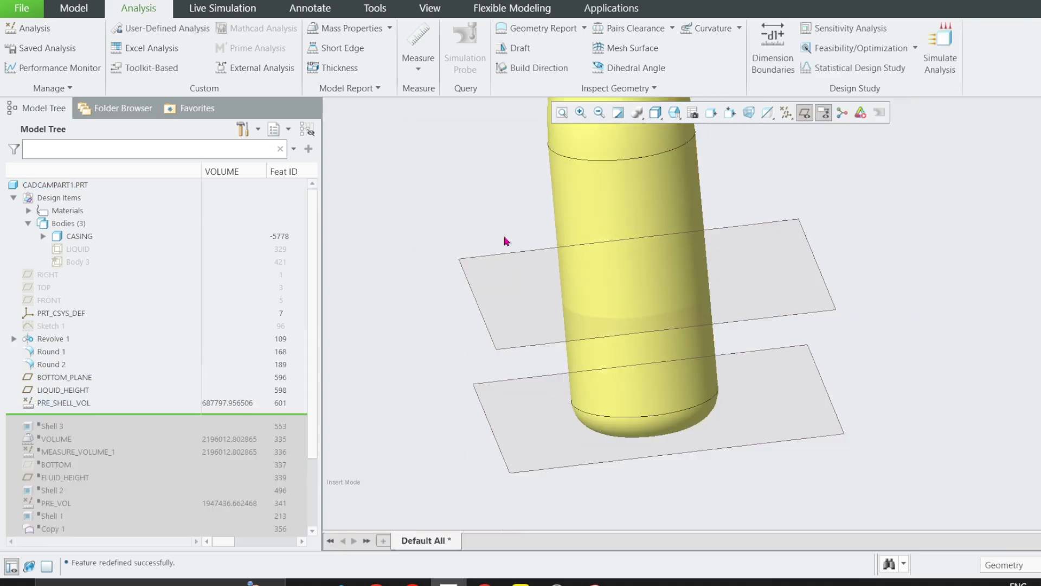
# - Move the insertion point below Shell 3 and redefine that shell with a thickness of 2 mm
pyautogui.moveTo(65, 415); pyautogui.dragTo(66, 429)
pyautogui.click(59, 416)
pyautogui.click(82, 353)
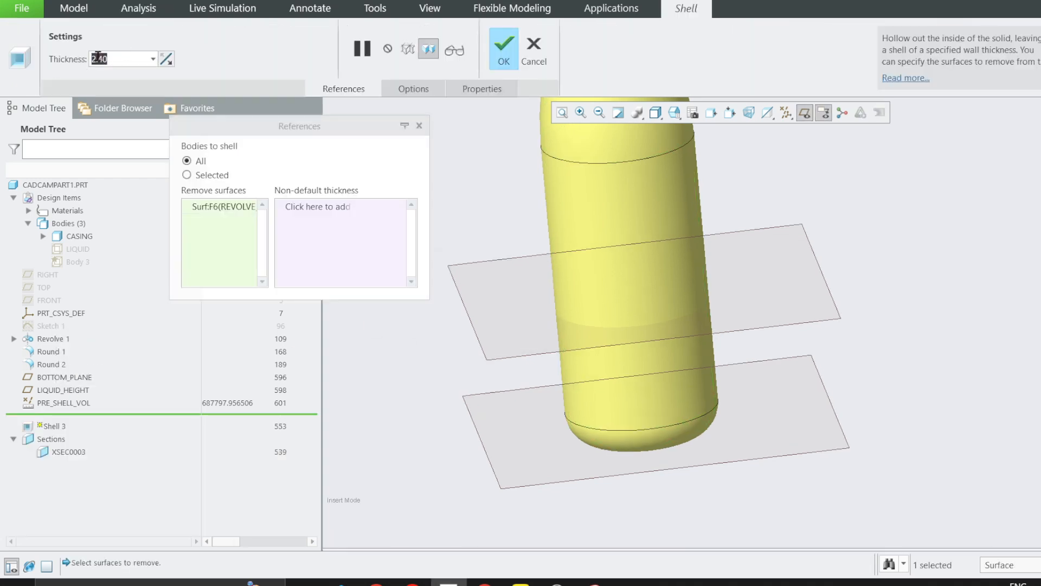
pyautogui.write('2')
pyautogui.press('Return')
pyautogui.click(504, 52)
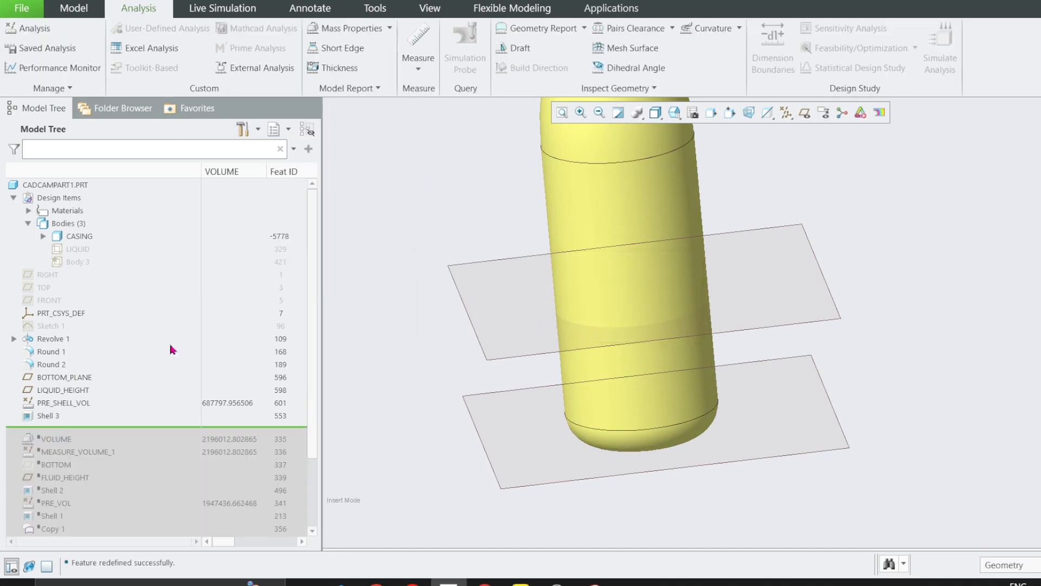
# - Rename the Shell 3 feature as 2mm_shell
pyautogui.click(72, 378)
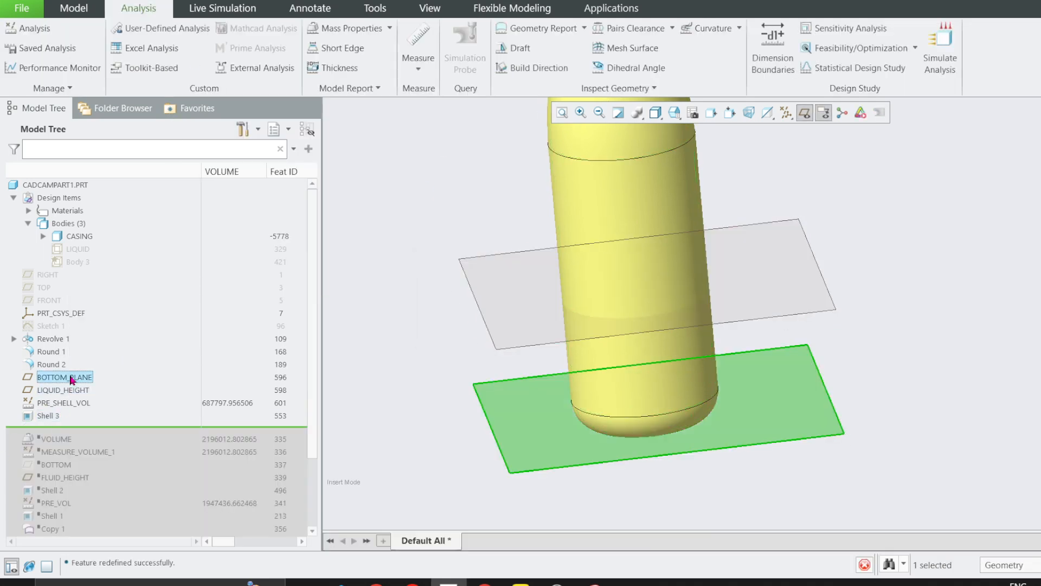
pyautogui.click(52, 416)
pyautogui.rightClick(57, 419)
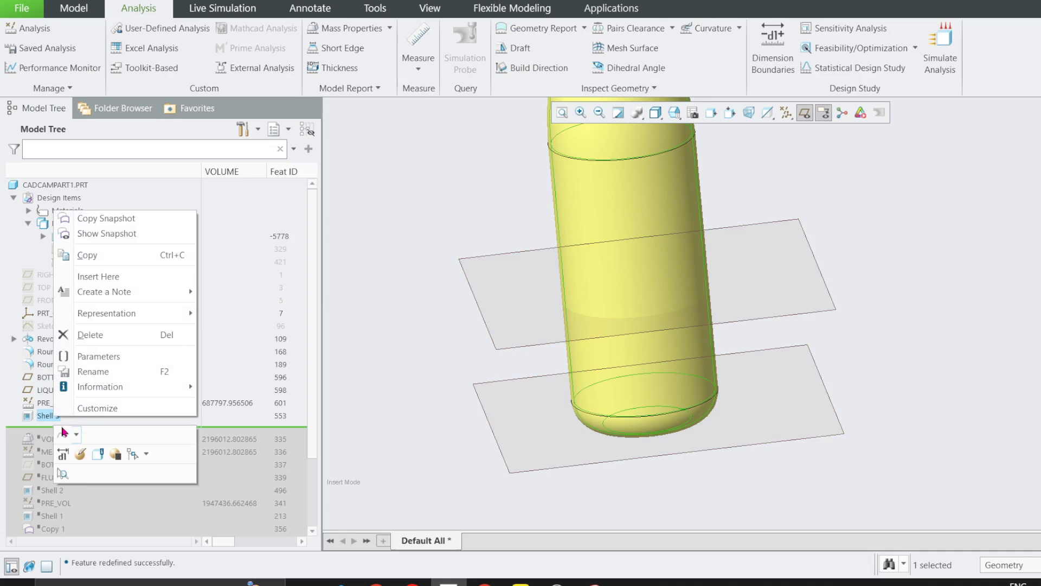
pyautogui.click(81, 372)
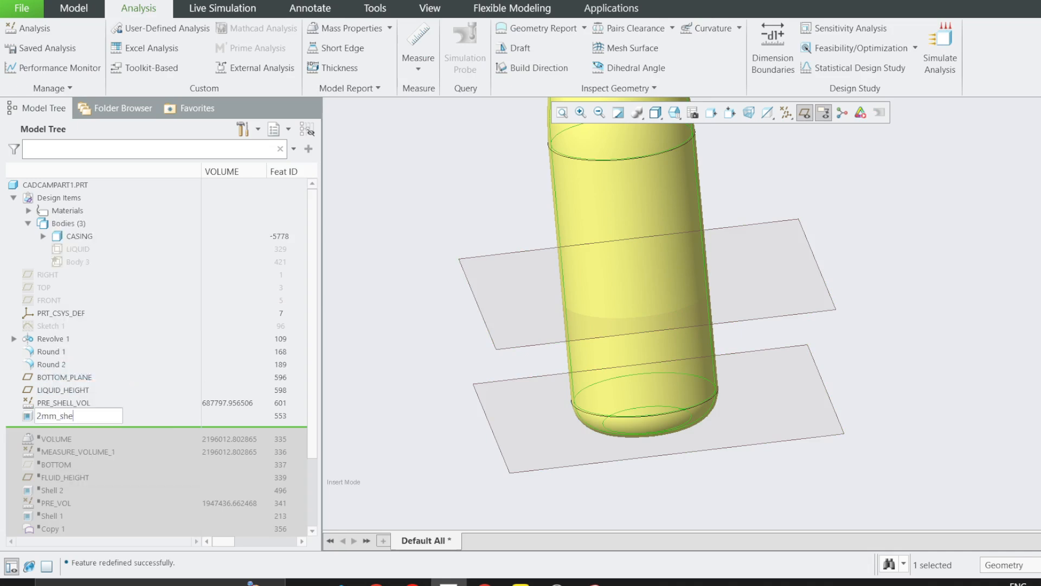
pyautogui.press('Return')
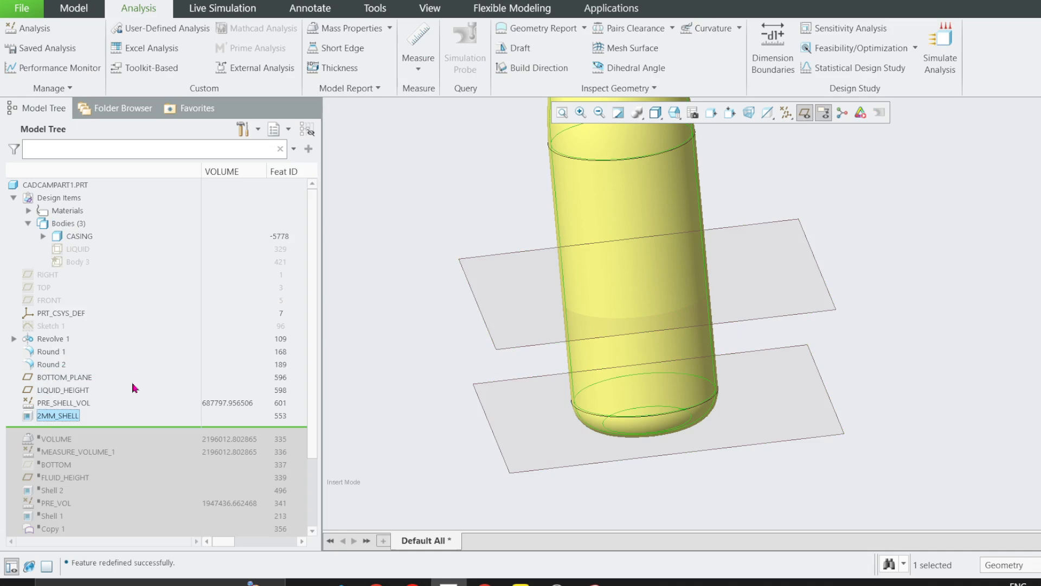
# - Create a planar cross section of the bottle at the LIQUID_HEIGHT plane with an offset of 0
pyautogui.click(347, 326)
pyautogui.scroll(5, 465, 379)
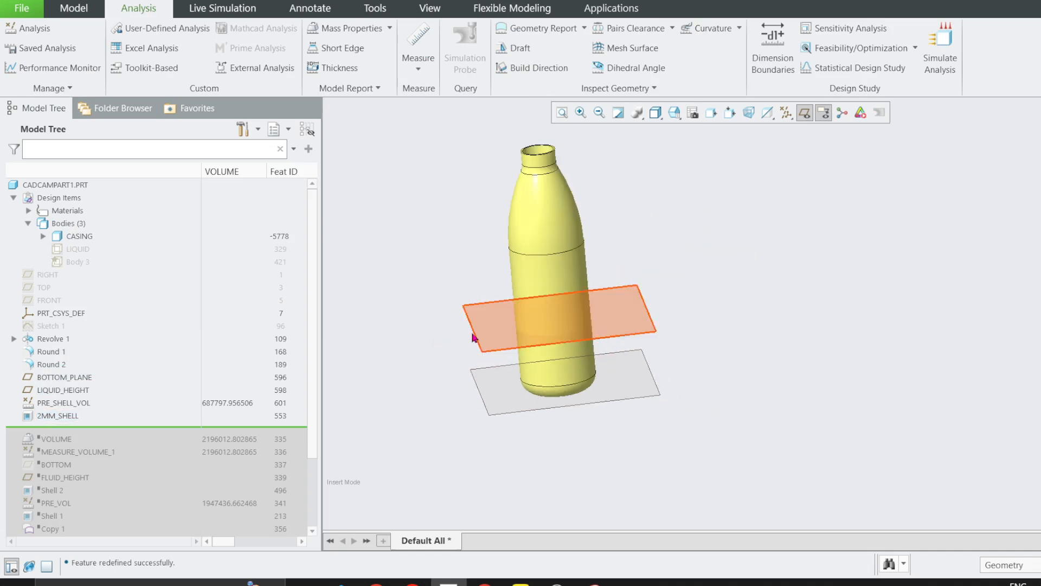
pyautogui.click(429, 8)
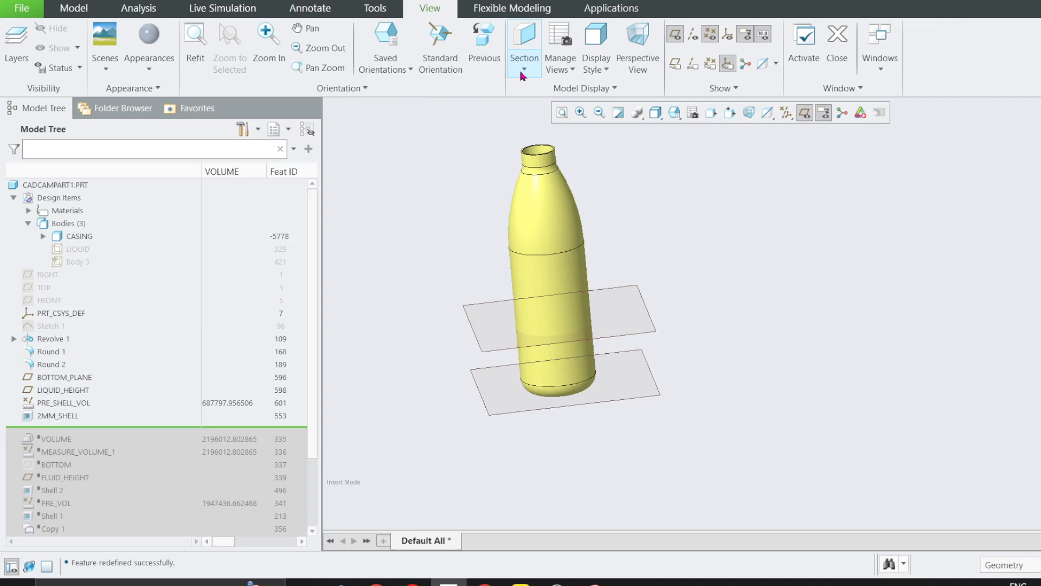
pyautogui.click(524, 55)
pyautogui.click(542, 86)
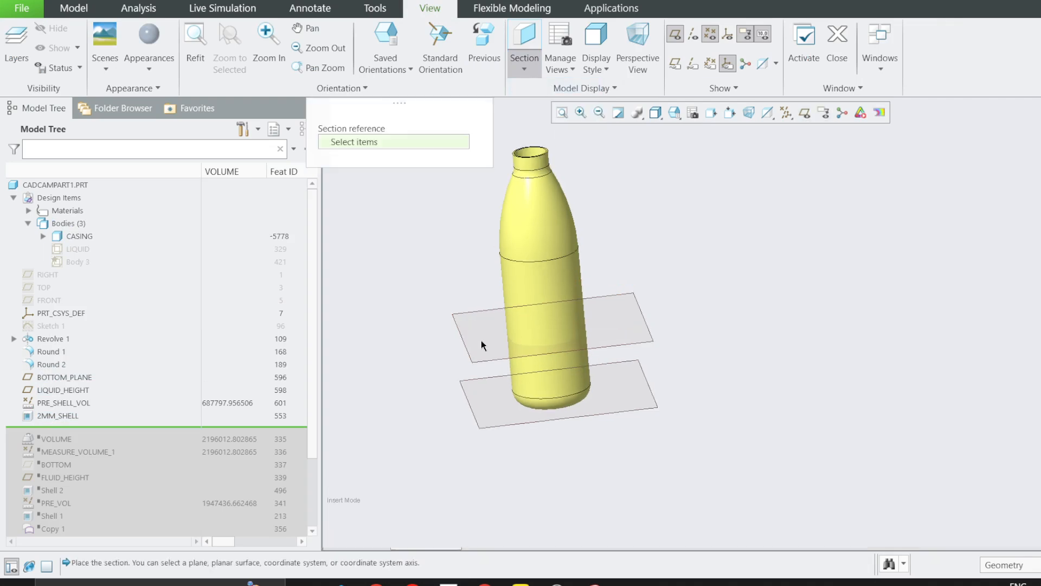
pyautogui.click(478, 362)
pyautogui.click(695, 44)
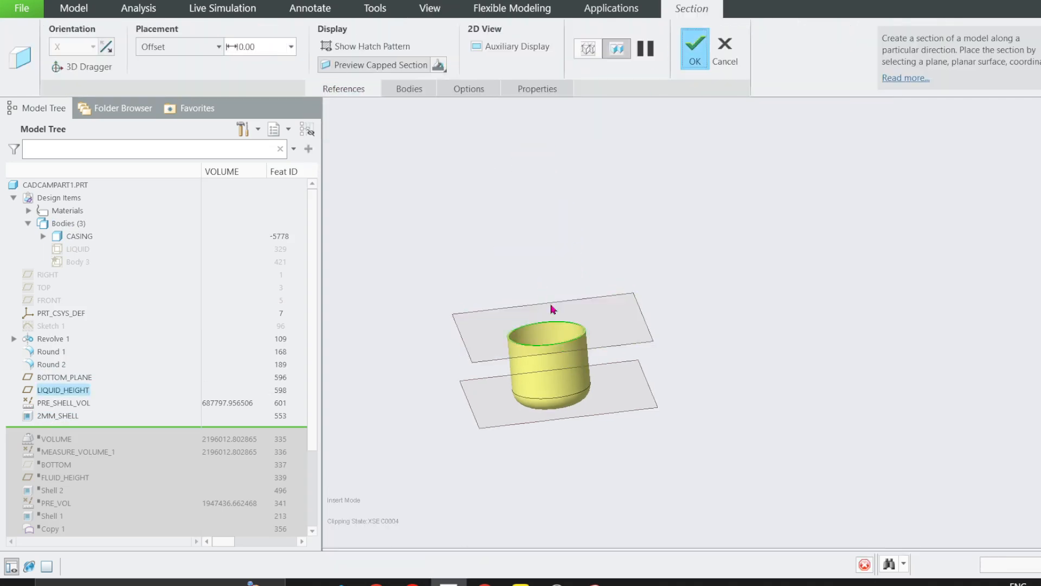
# - Compare the sectioned bottle without and with the shell by moving the insertion point above 2MM_SHELL and back below it
pyautogui.scroll(3, 542, 379)
pyautogui.scroll(2, 504, 326)
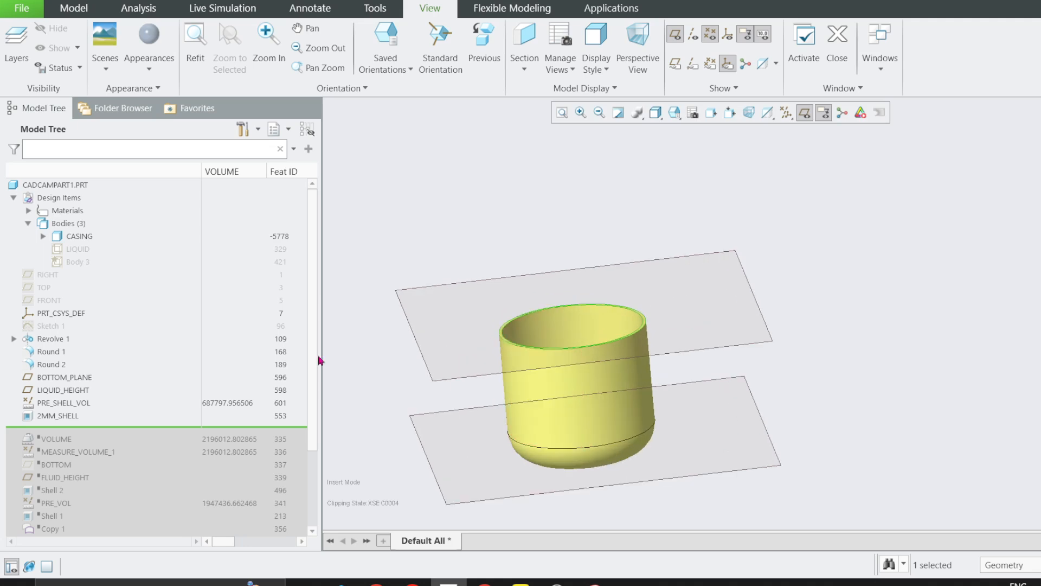
pyautogui.moveTo(96, 430); pyautogui.dragTo(91, 413)
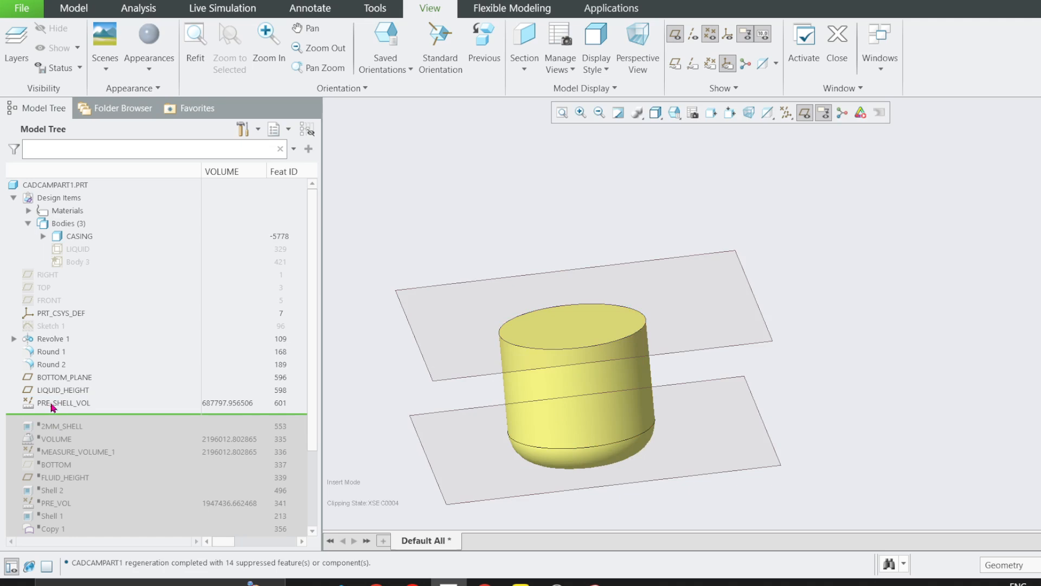
pyautogui.moveTo(65, 413); pyautogui.dragTo(63, 428)
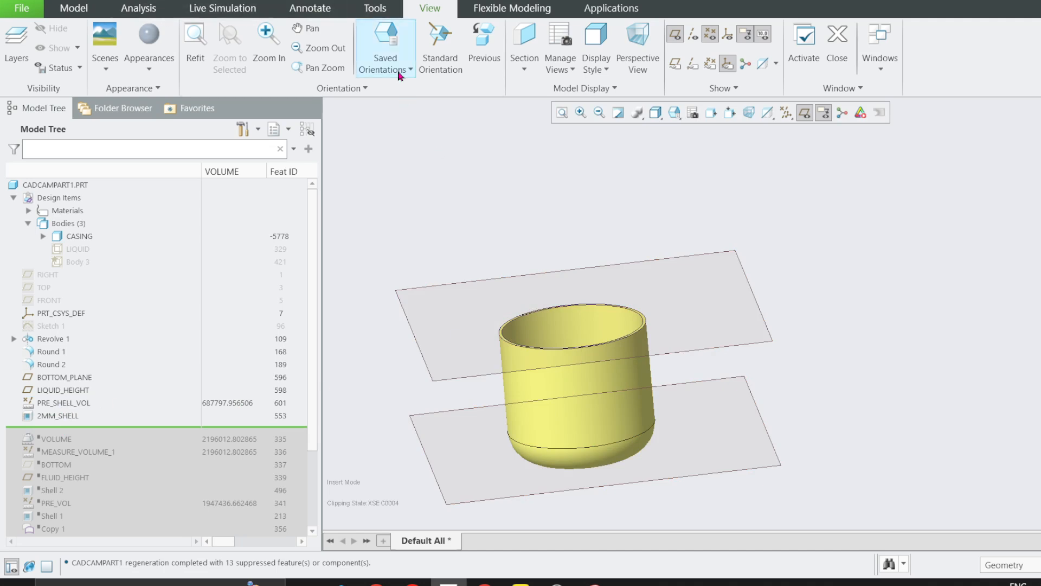
# - Measure the shelled part's one-sided volume with LIQUID_HEIGHT as the plane and the direction flipped toward the bottle's base
pyautogui.click(139, 9)
pyautogui.click(418, 54)
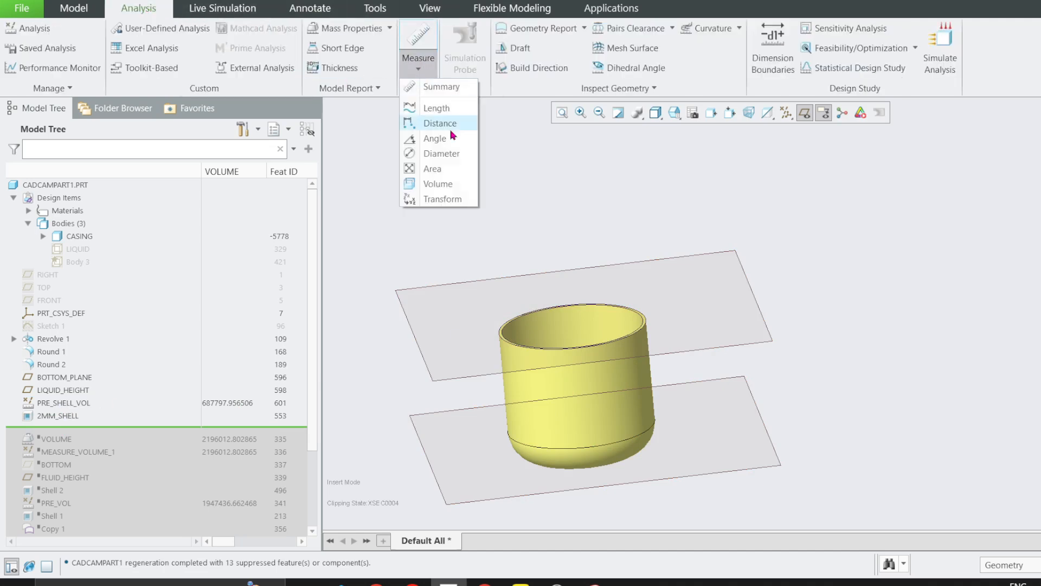
pyautogui.click(437, 184)
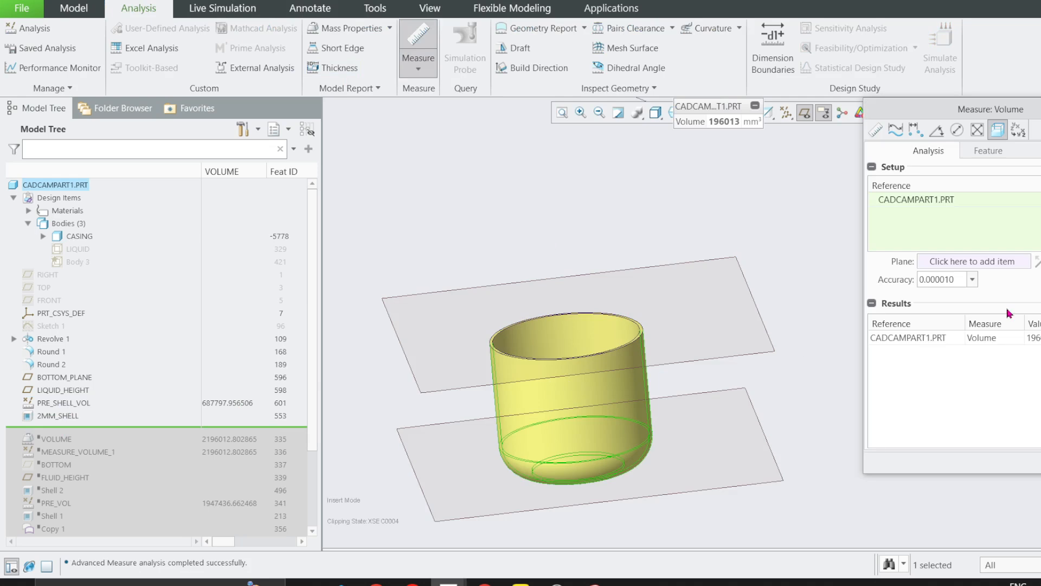
pyautogui.moveTo(937, 109); pyautogui.dragTo(742, 198)
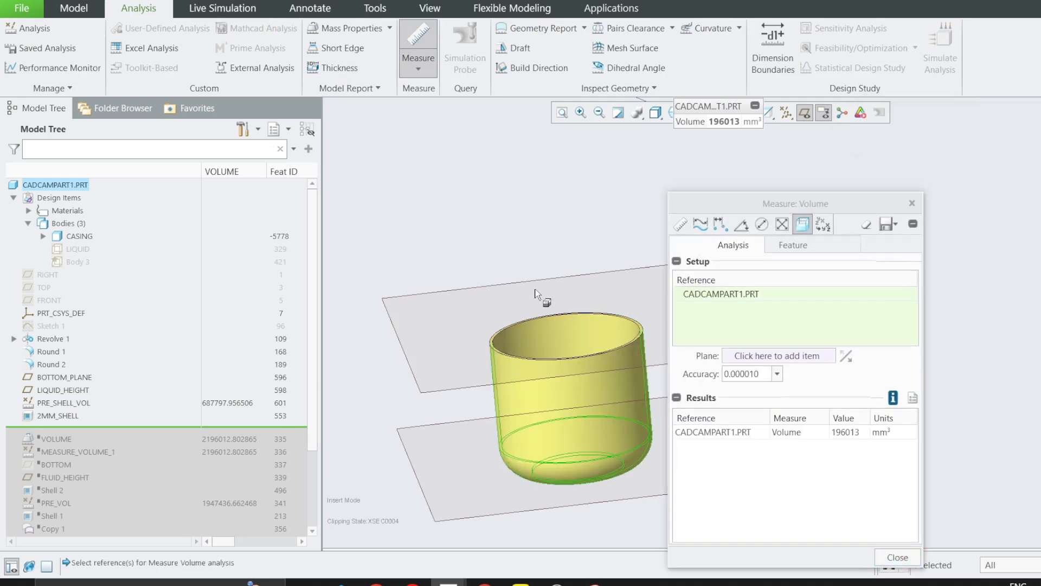
pyautogui.scroll(3, 535, 293)
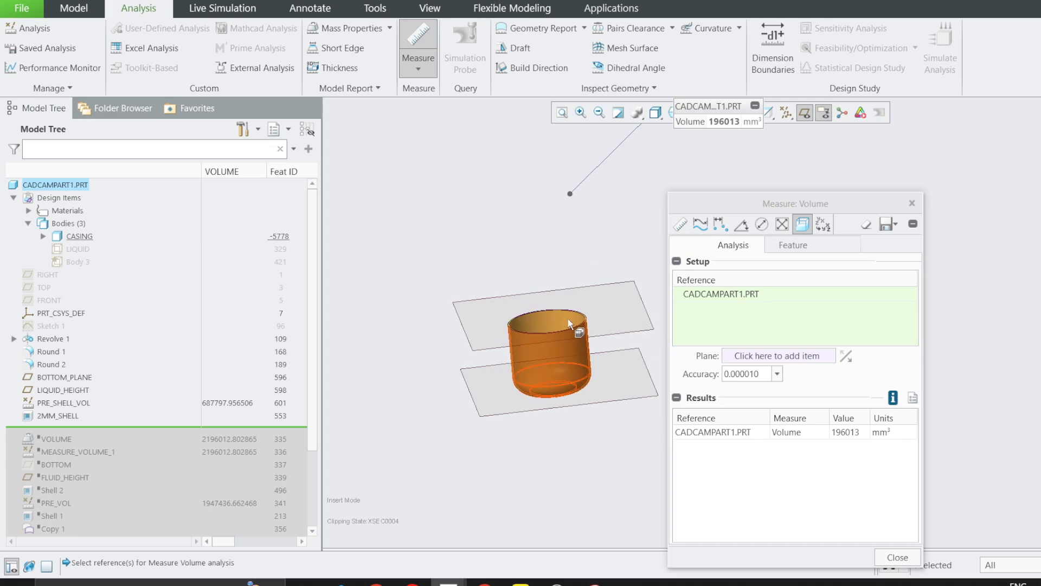
pyautogui.click(761, 358)
pyautogui.click(617, 331)
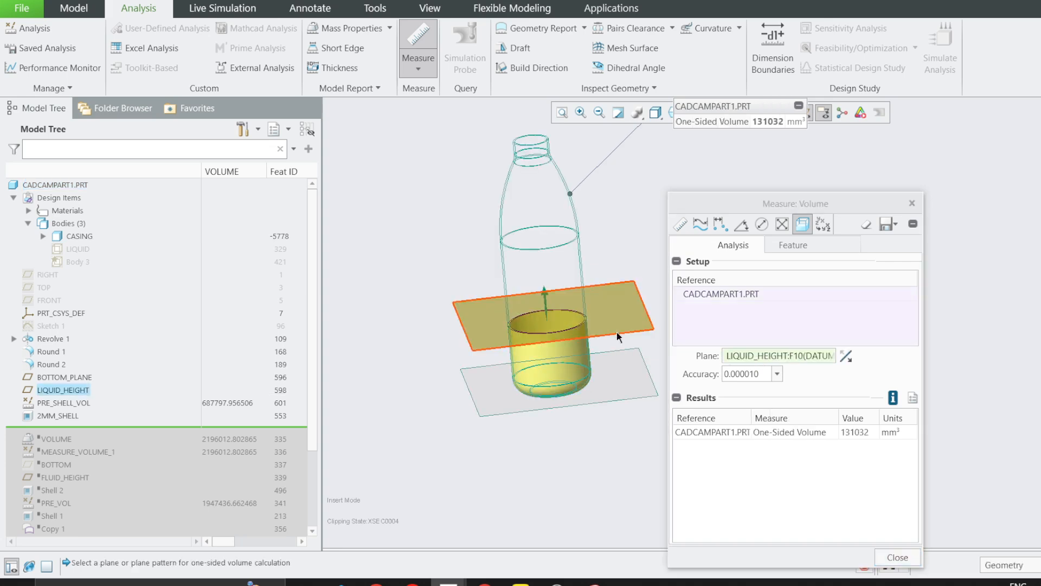
pyautogui.click(545, 303)
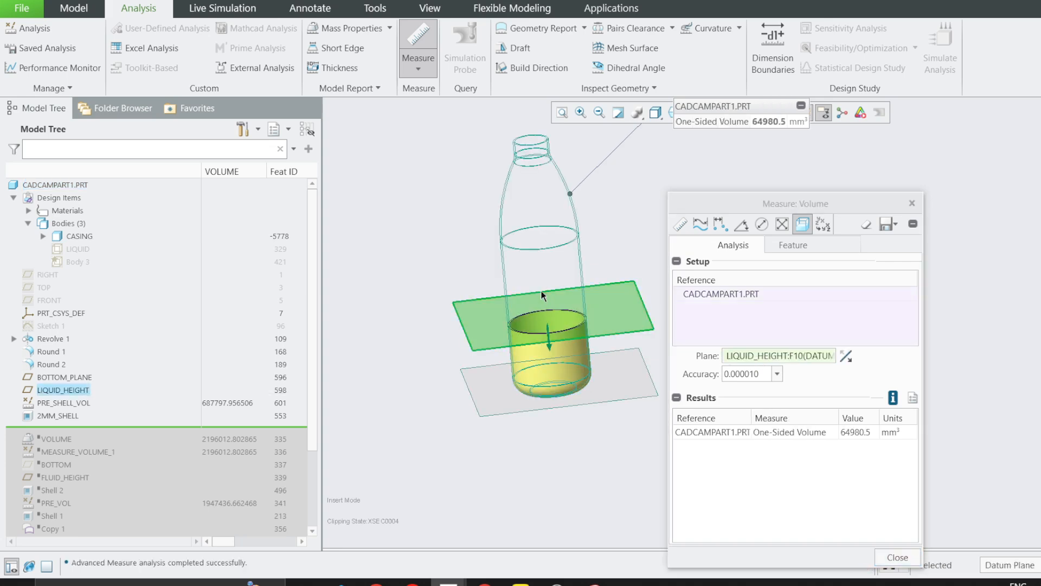
# - Rename the measurement's one-sided volume parameter to VOLUME and keep its Regenerate option at Always
pyautogui.click(823, 246)
pyautogui.click(725, 309)
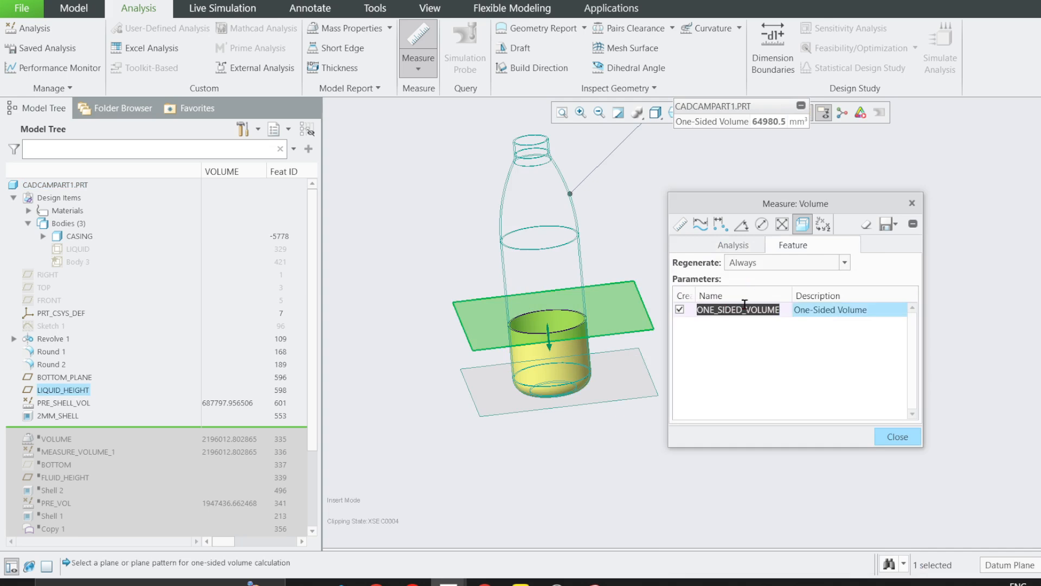
pyautogui.write('VOL')
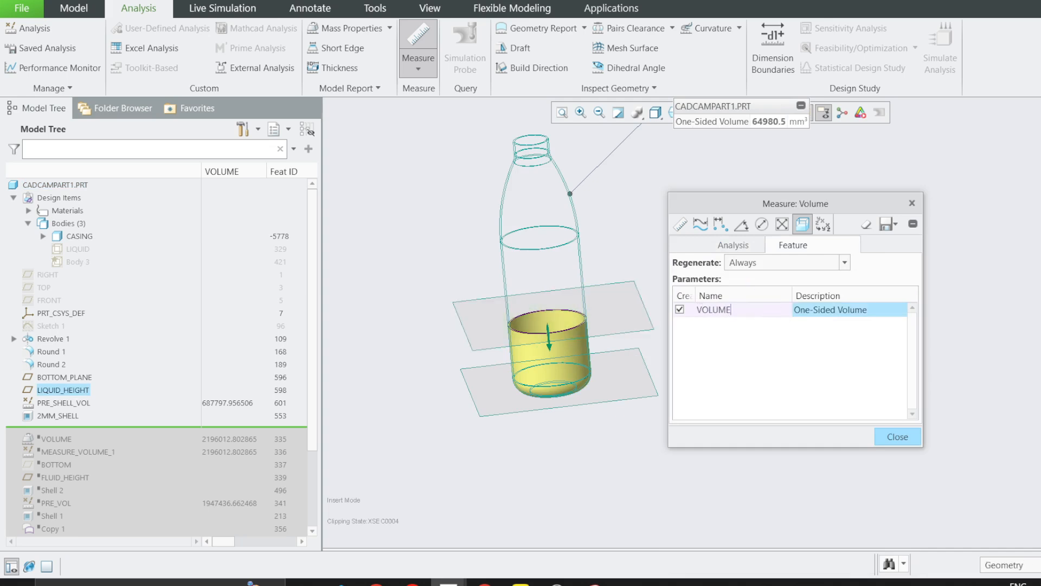
pyautogui.write('UME')
pyautogui.click(846, 262)
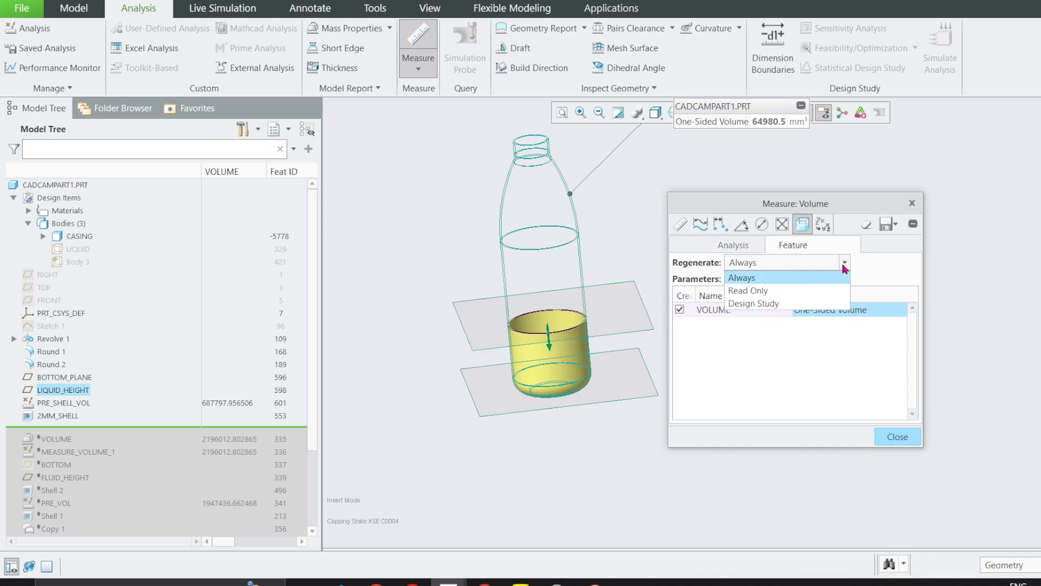
pyautogui.click(806, 275)
# - Save the measurement as a feature named post_shell_vol and close the volume measurement
pyautogui.click(887, 223)
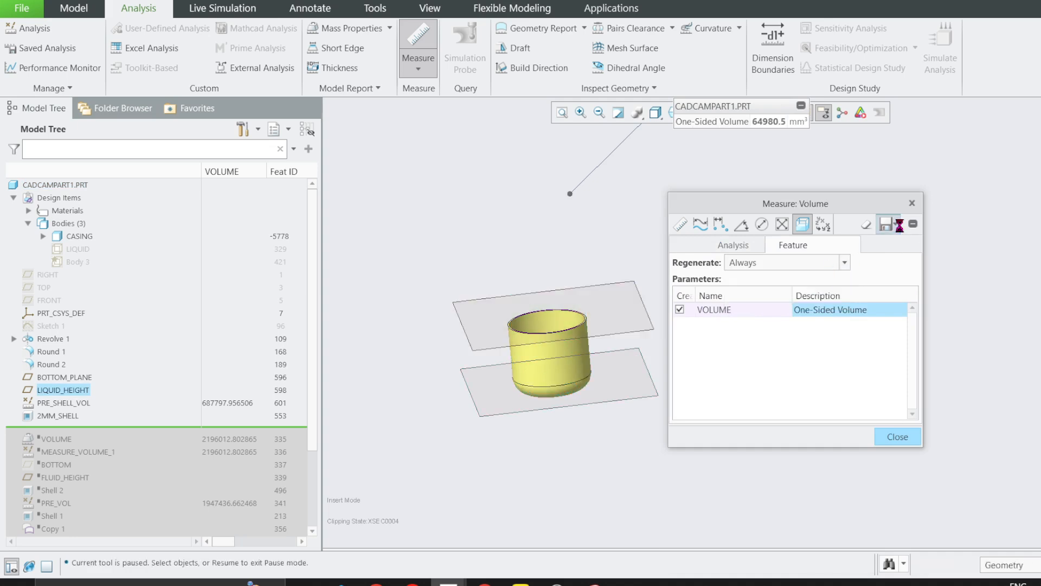
pyautogui.moveTo(925, 272); pyautogui.dragTo(810, 284)
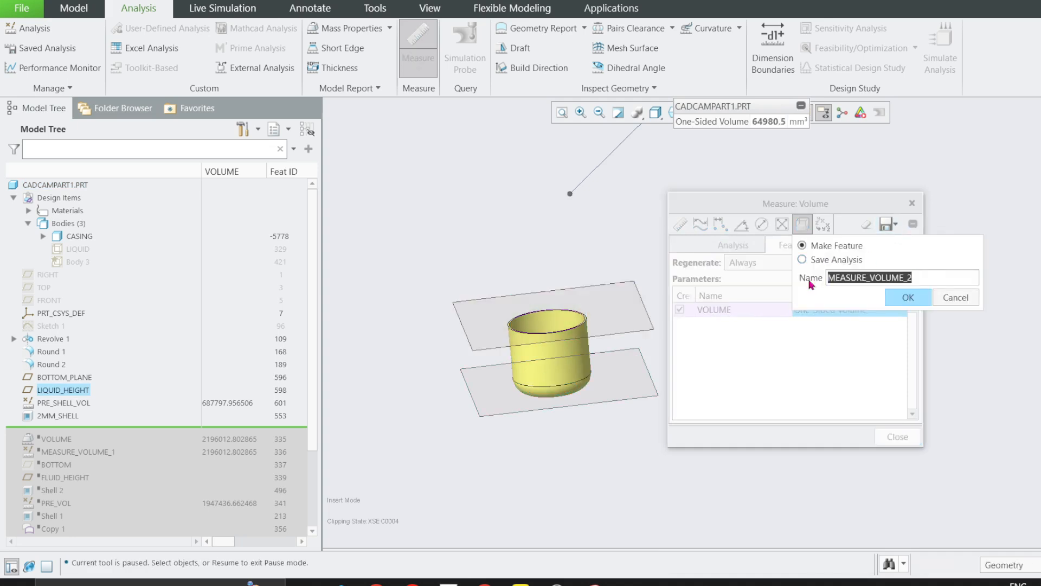
pyautogui.write('post_shell_')
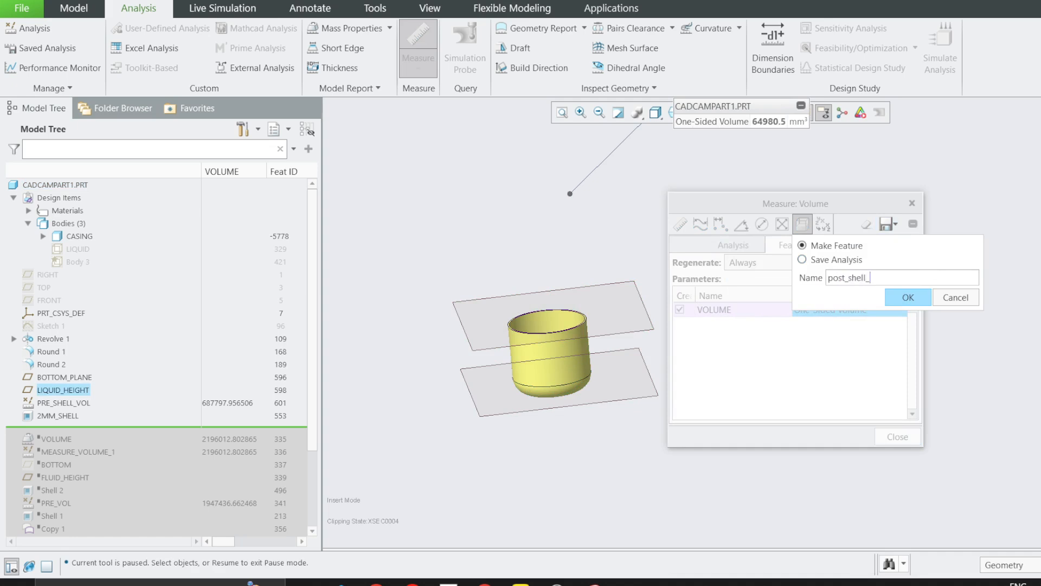
pyautogui.write('vol')
pyautogui.click(903, 298)
pyautogui.click(897, 437)
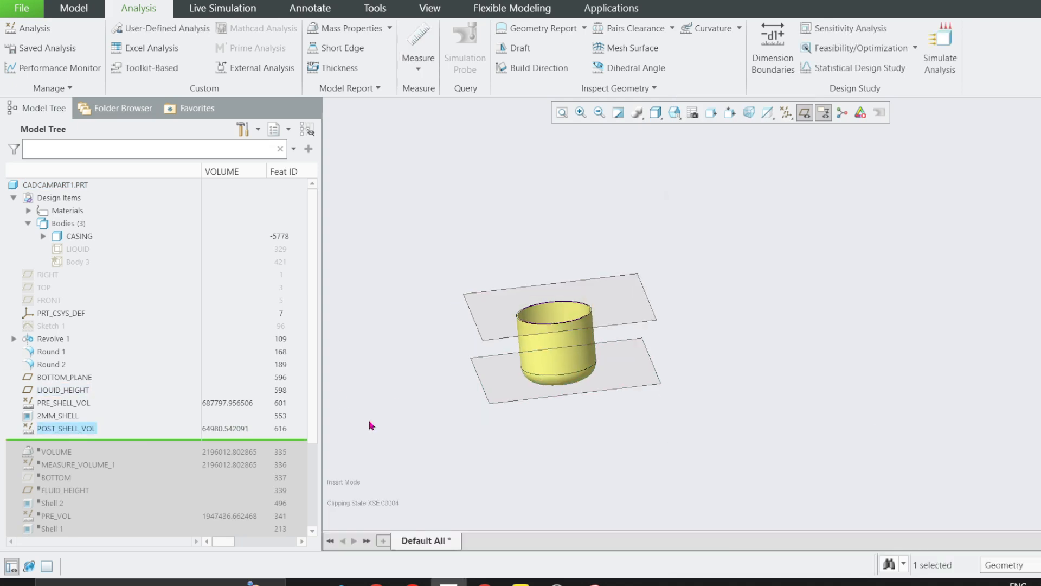
pyautogui.scroll(-3, 518, 316)
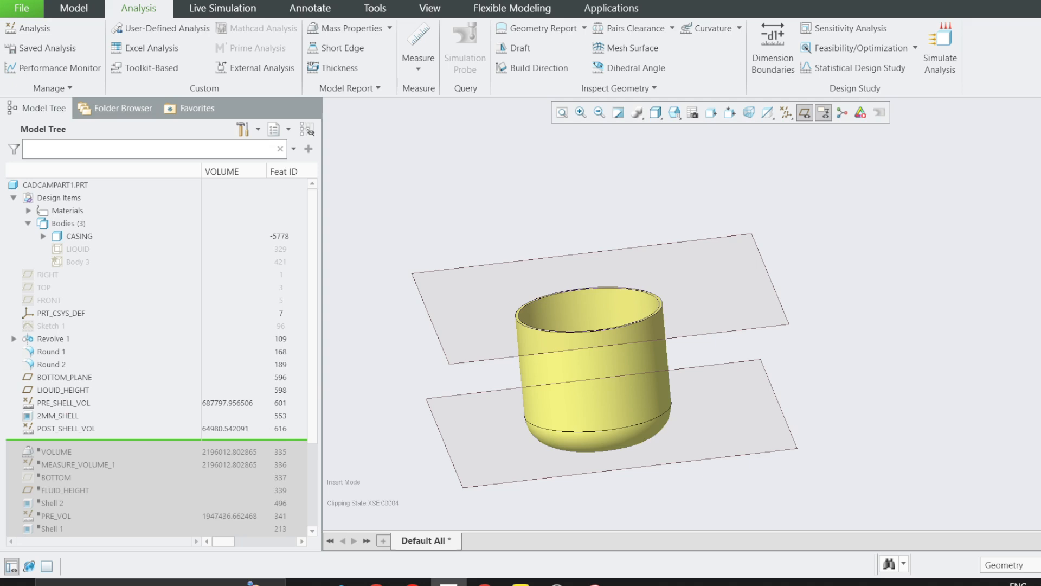
pyautogui.moveTo(406, 172); pyautogui.dragTo(398, 221)
pyautogui.moveTo(404, 170); pyautogui.dragTo(407, 245)
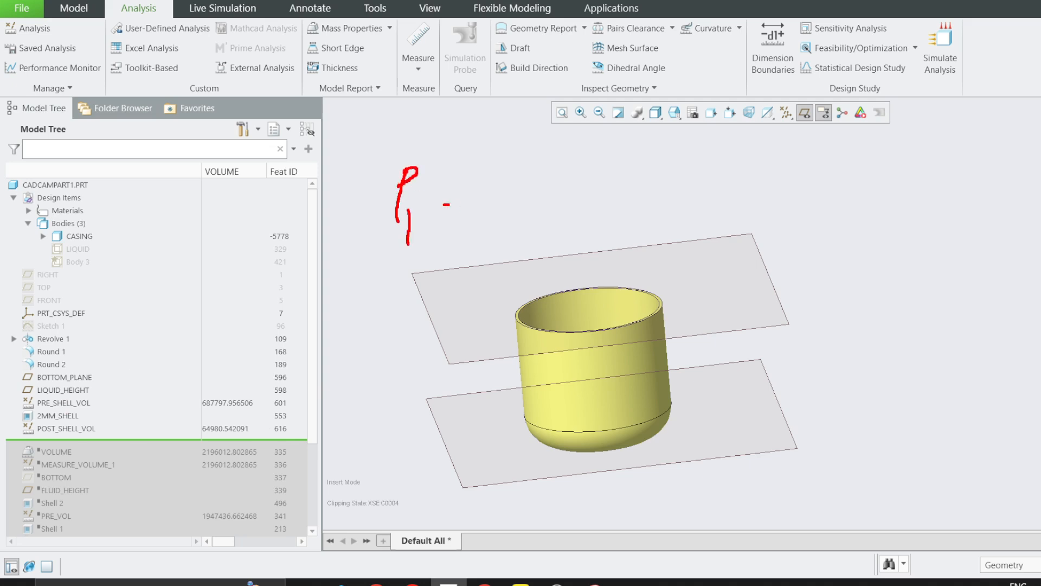
pyautogui.moveTo(449, 204)
pyautogui.mouseDown()
pyautogui.moveTo(519, 200)
pyautogui.moveTo(538, 231)
pyautogui.mouseUp()
pyautogui.moveTo(553, 166)
pyautogui.mouseDown()
pyautogui.moveTo(535, 197)
pyautogui.moveTo(631, 199)
pyautogui.moveTo(639, 219)
pyautogui.mouseUp()
pyautogui.moveTo(668, 160)
pyautogui.mouseDown()
pyautogui.moveTo(741, 162)
pyautogui.moveTo(738, 223)
pyautogui.moveTo(750, 251)
pyautogui.mouseUp()
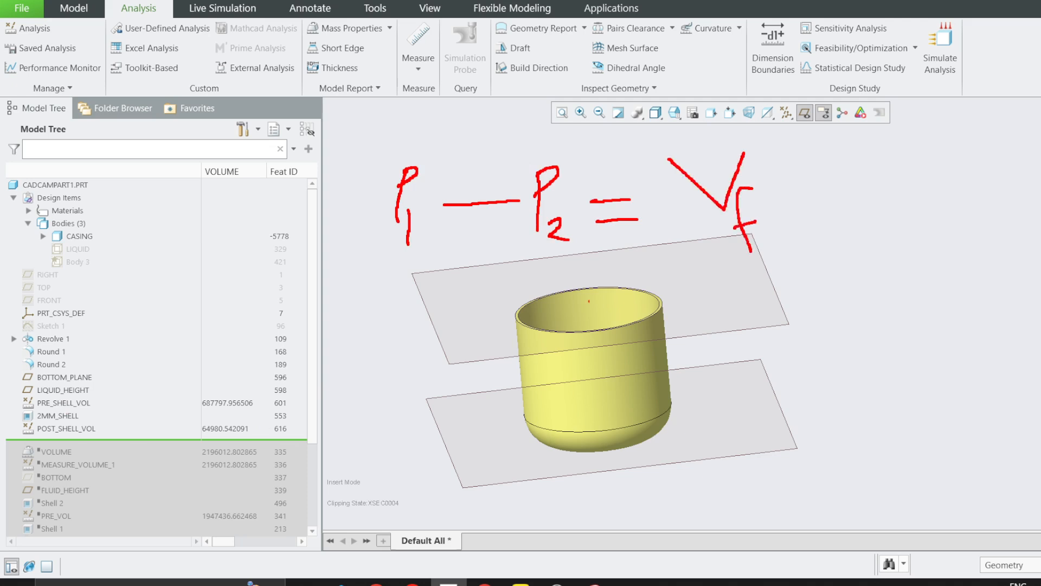
pyautogui.moveTo(589, 301)
pyautogui.mouseDown()
pyautogui.moveTo(545, 314)
pyautogui.moveTo(646, 323)
pyautogui.moveTo(575, 301)
pyautogui.moveTo(534, 304)
pyautogui.moveTo(613, 323)
pyautogui.moveTo(645, 296)
pyautogui.moveTo(615, 302)
pyautogui.mouseUp()
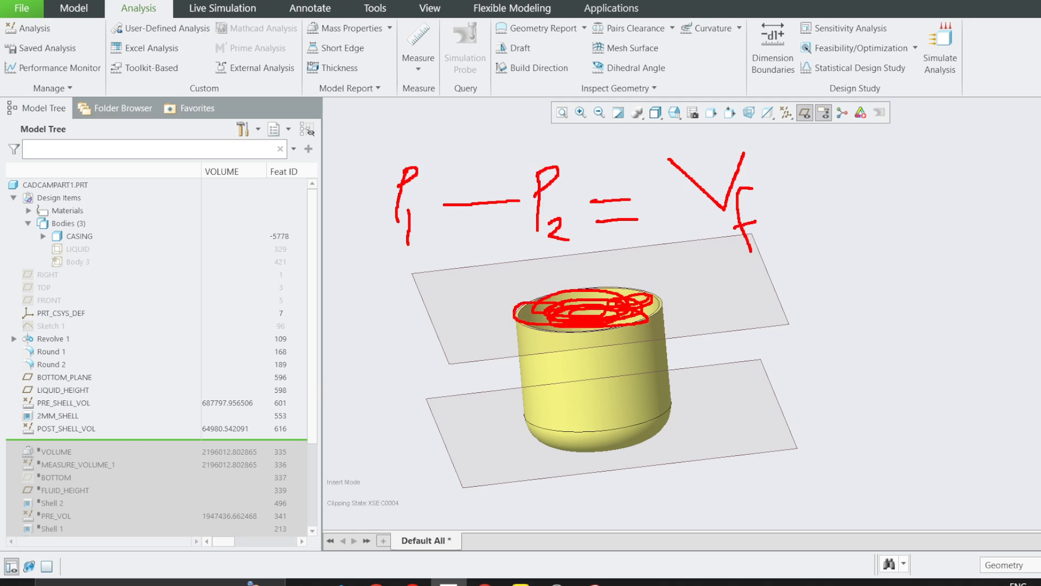
pyautogui.moveTo(261, 403); pyautogui.dragTo(402, 397)
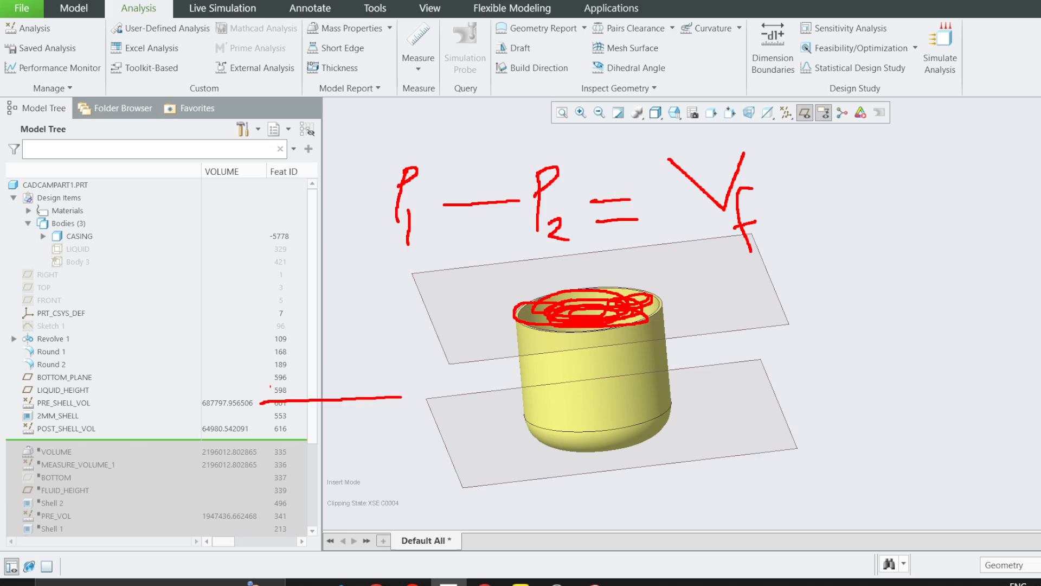
pyautogui.moveTo(262, 404); pyautogui.dragTo(398, 426)
pyautogui.press('Escape')
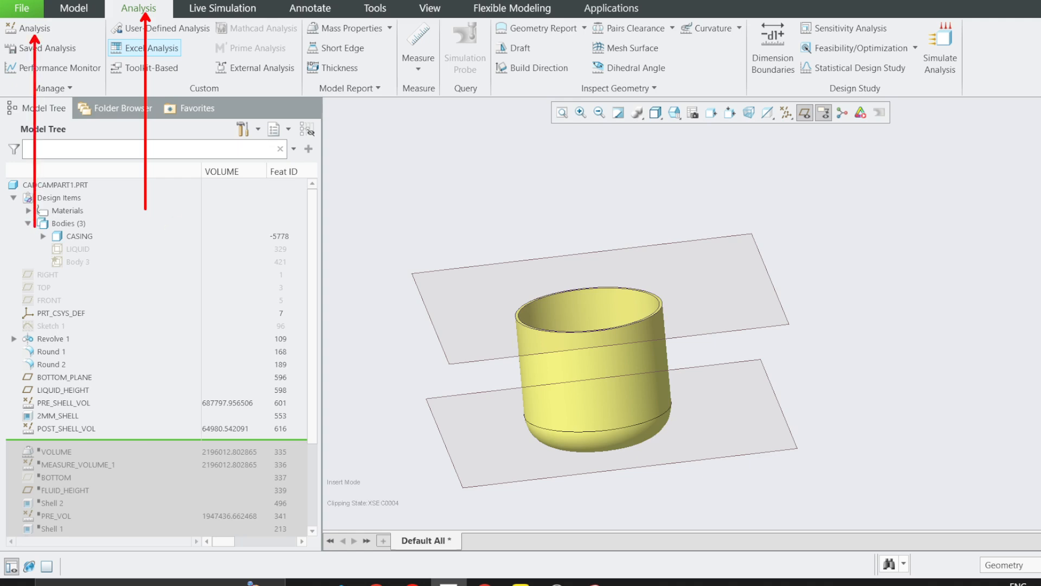
# - Create a Relation-type analysis feature named Volume_of_fluid, regenerated Always, and open its relation definition
pyautogui.click(30, 27)
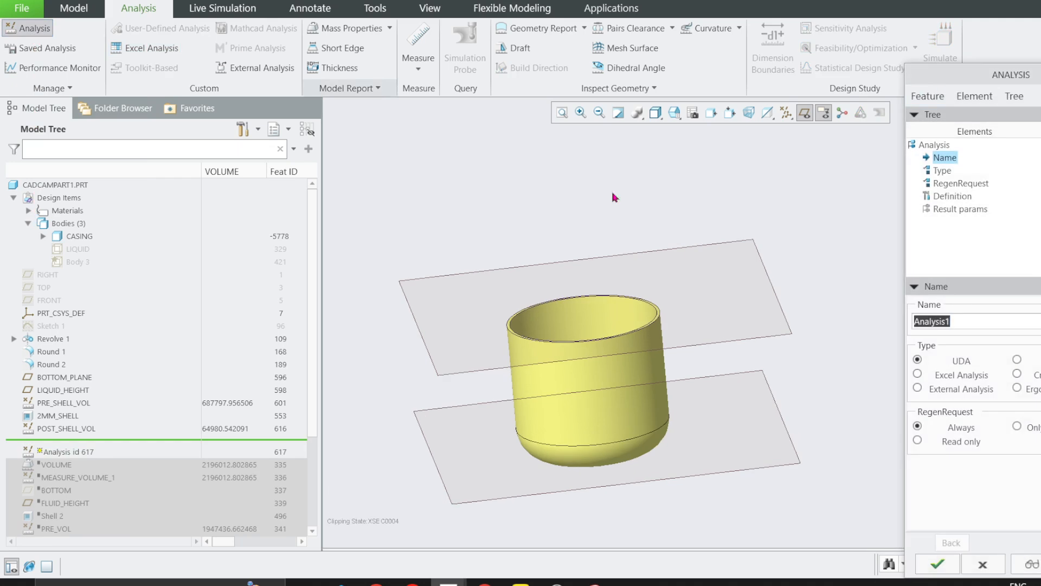
pyautogui.moveTo(941, 80); pyautogui.dragTo(374, 82)
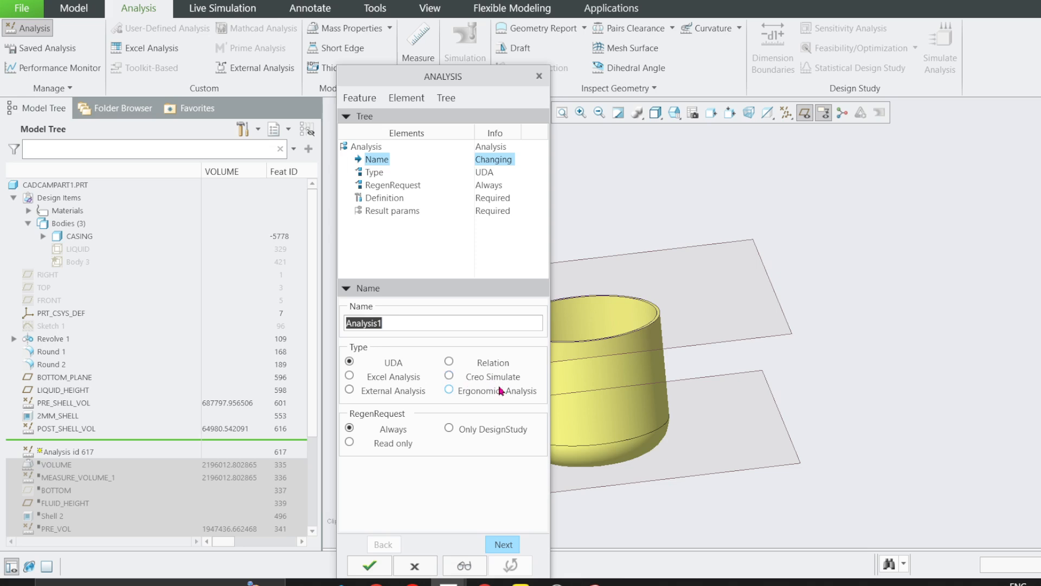
pyautogui.click(456, 363)
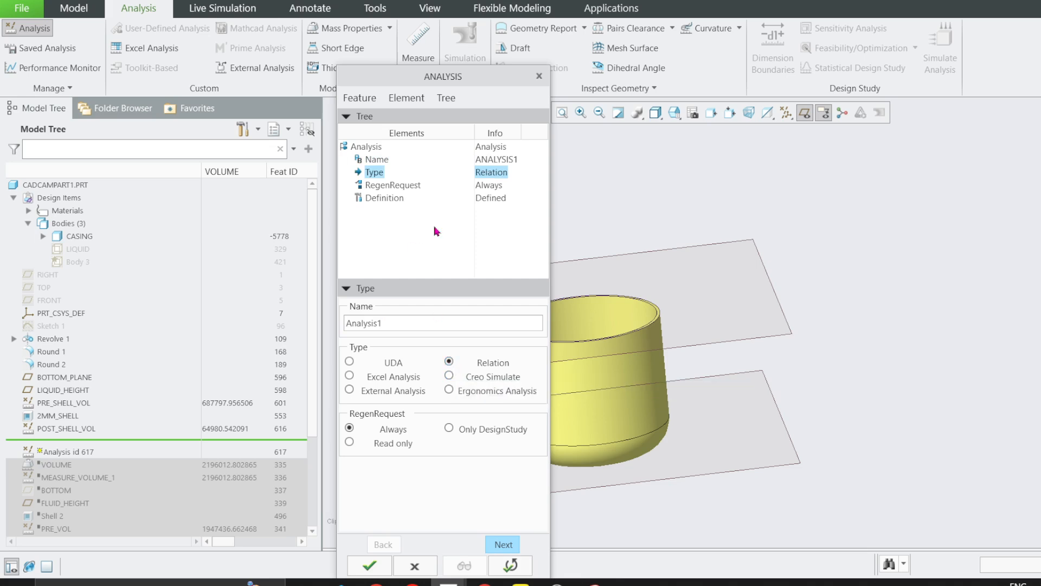
pyautogui.click(396, 322)
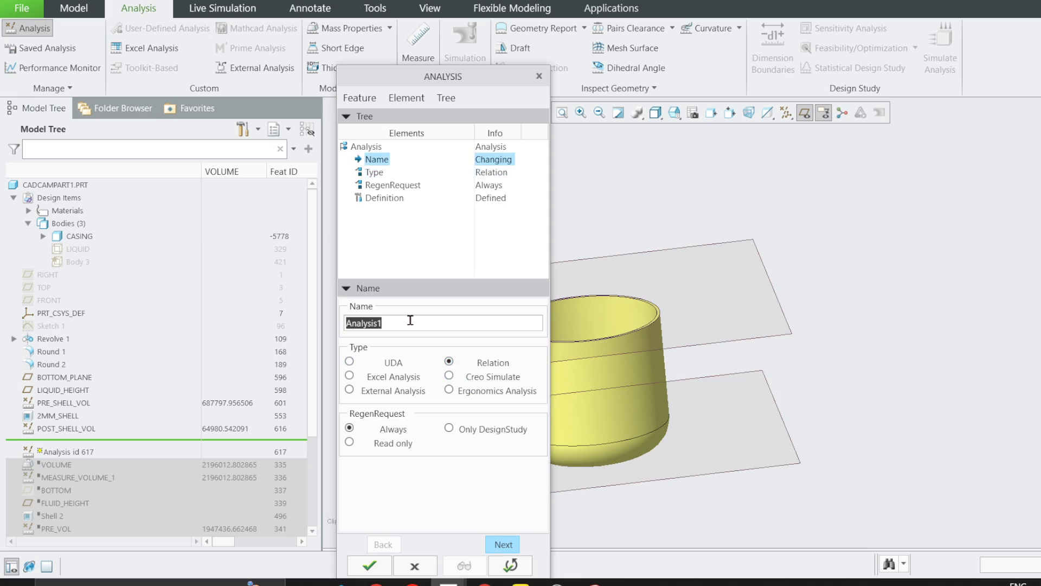
pyautogui.write('Volume_of_fluid')
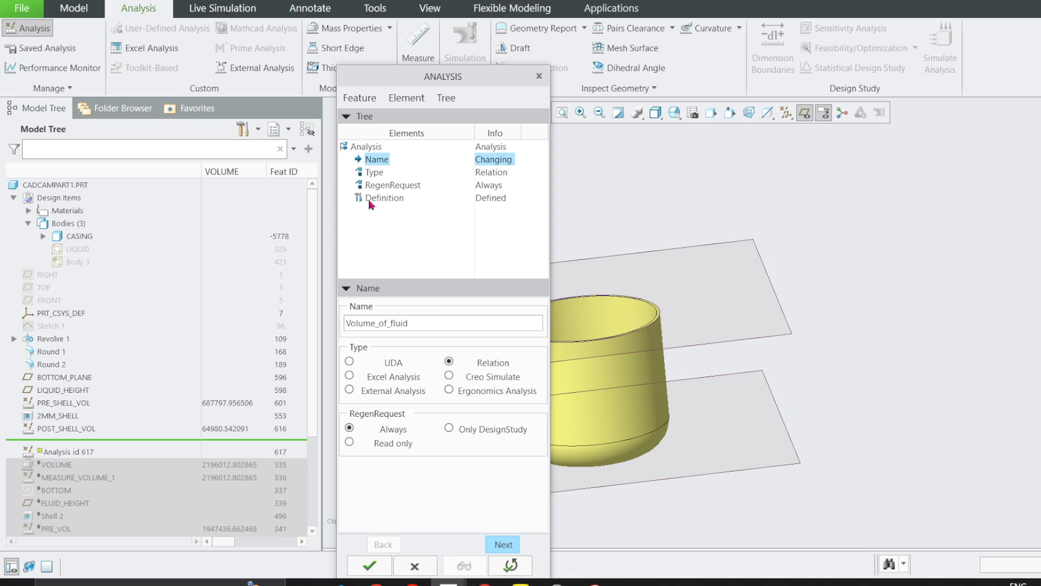
pyautogui.doubleClick(421, 321)
pyautogui.press('Return')
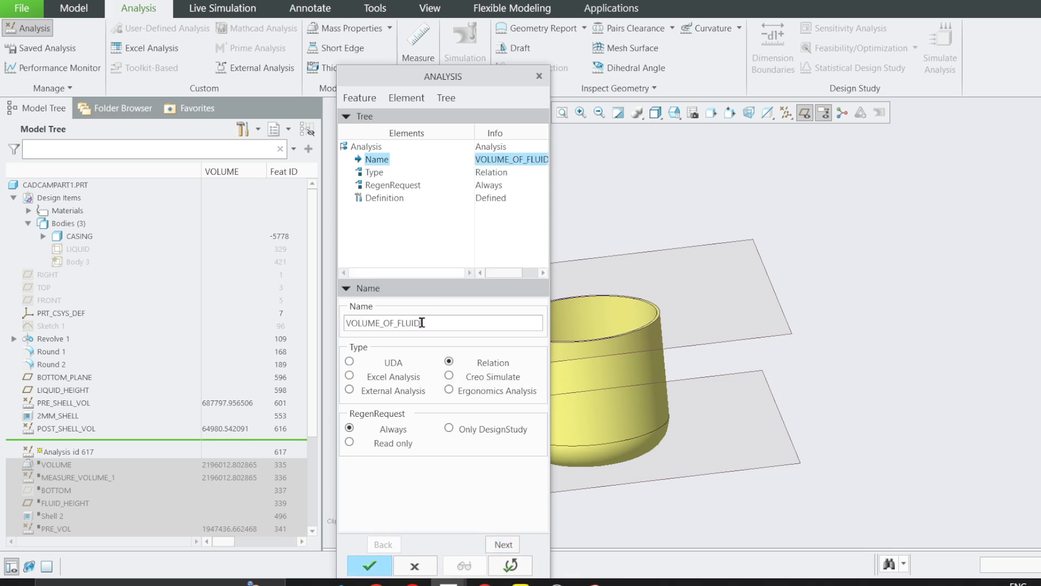
pyautogui.click(500, 545)
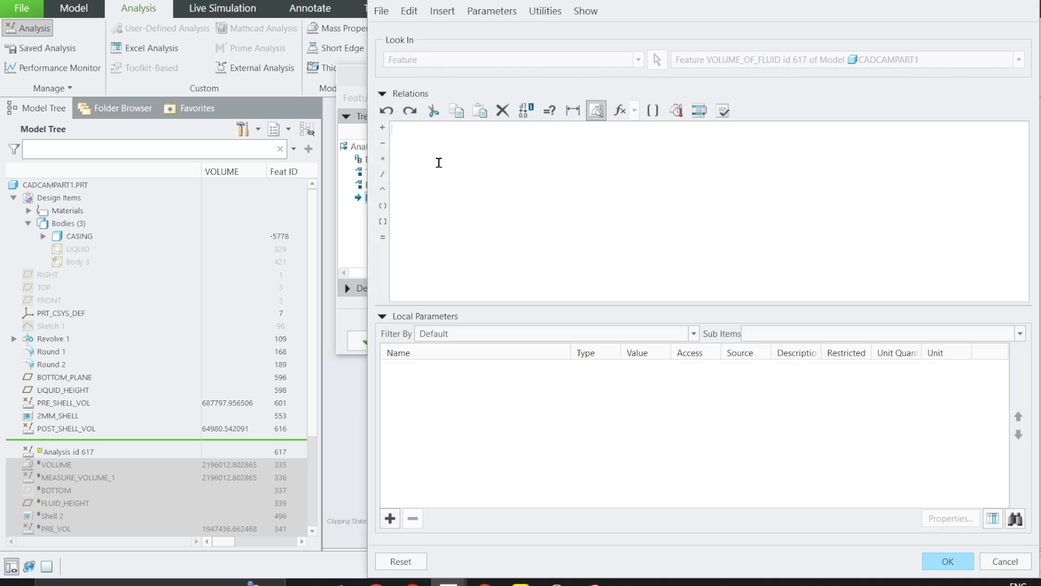
# - Write the comment "/* Write Relation here" in the relation editor and begin the equation with "VOLUME =" below it
pyautogui.write('/')
pyautogui.write('* Write ')
pyautogui.write('Rel')
pyautogui.write('ation he')
pyautogui.write('V')
pyautogui.write('OLUME =')
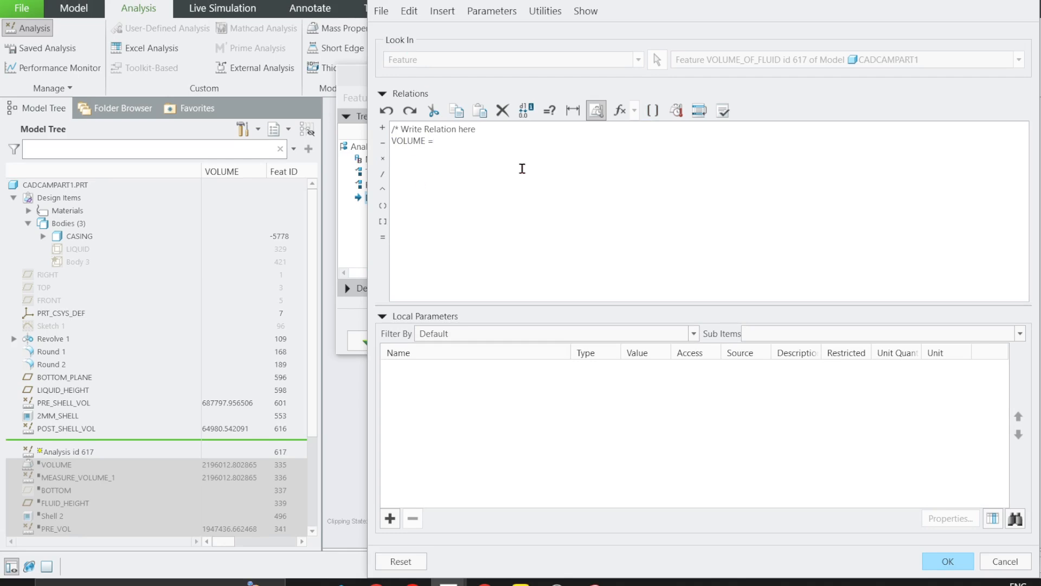
# - Insert the VOLUME parameter of the PRE_SHELL_VOL feature as the first term of the relation
pyautogui.click(654, 112)
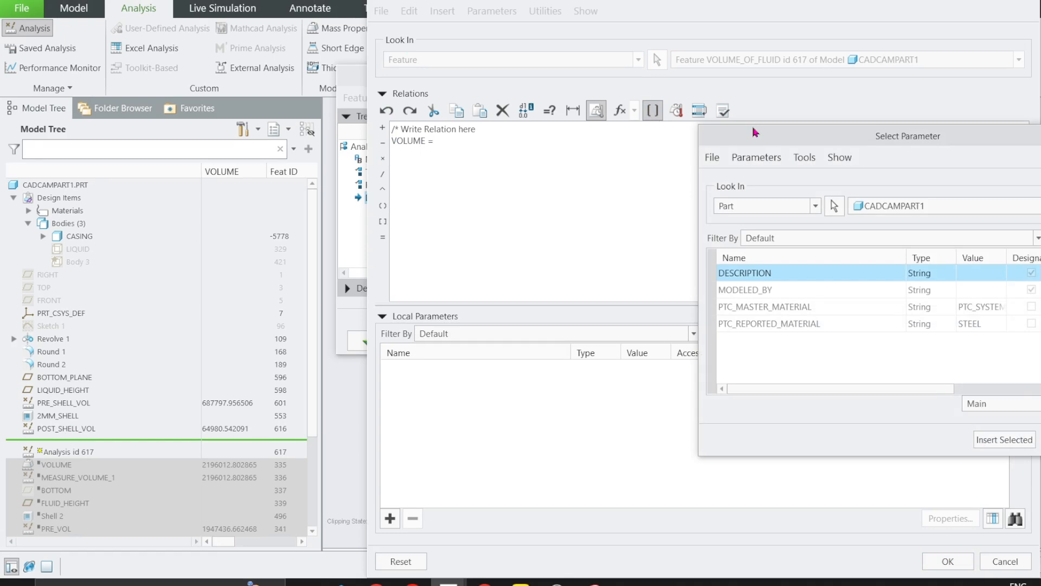
pyautogui.moveTo(756, 135); pyautogui.dragTo(504, 144)
pyautogui.click(551, 189)
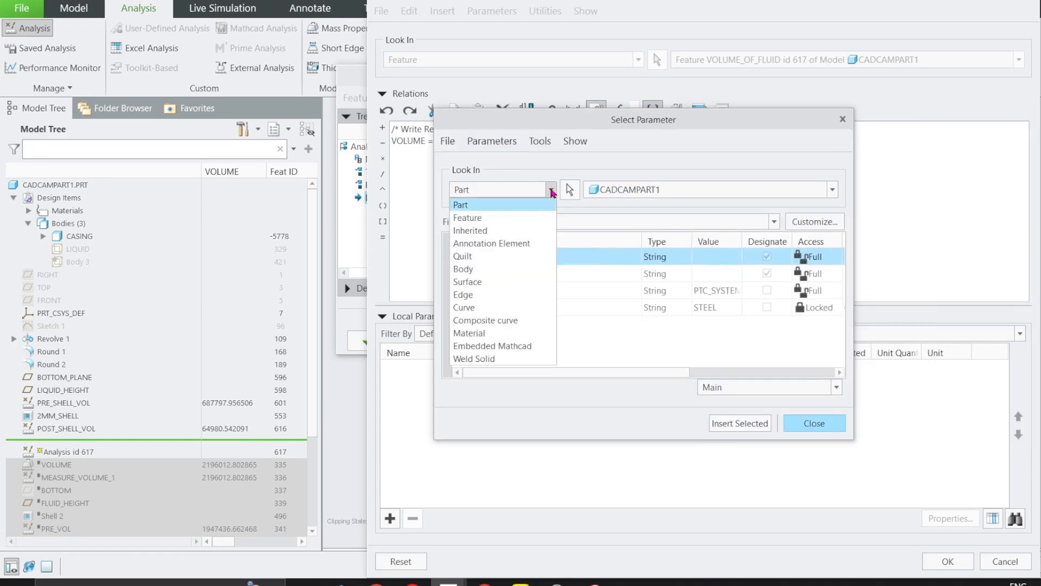
pyautogui.click(465, 218)
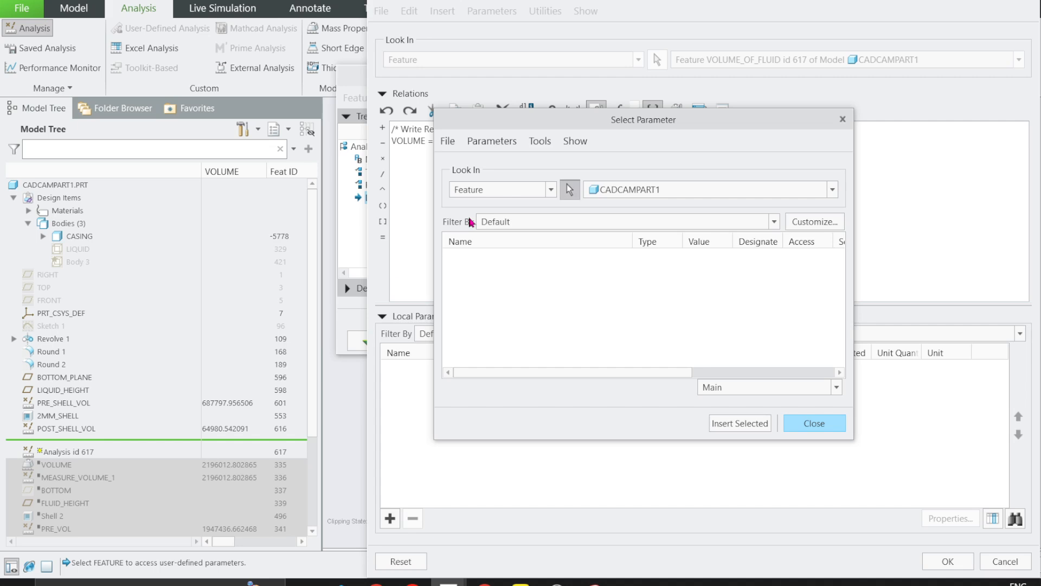
pyautogui.click(59, 404)
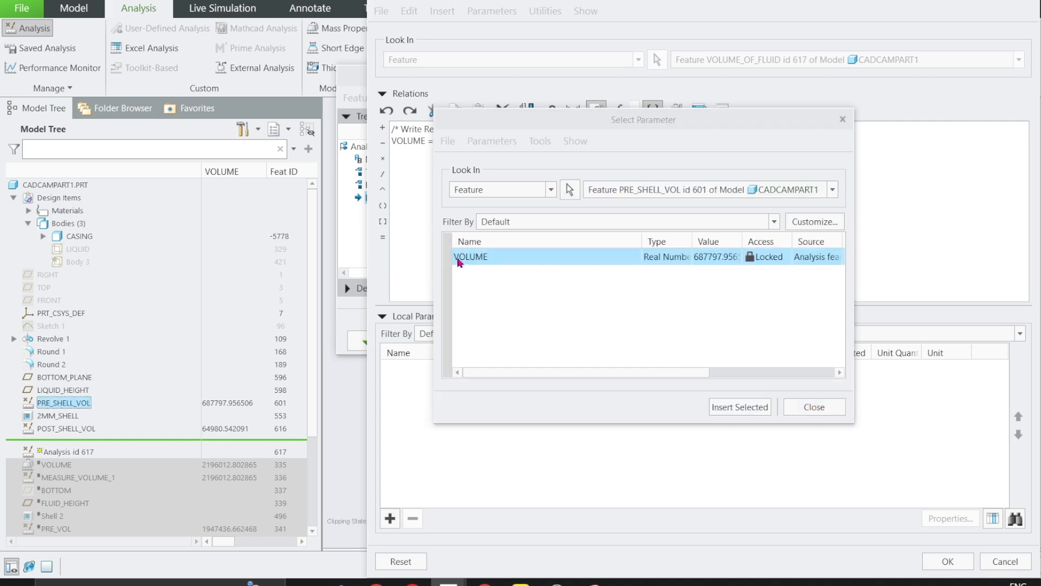
pyautogui.click(675, 261)
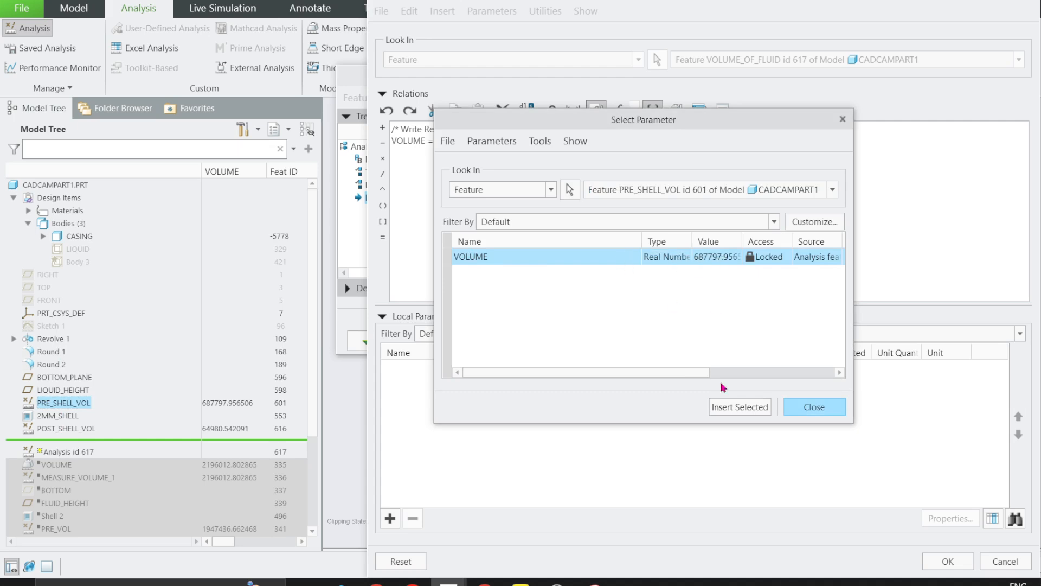
pyautogui.click(759, 402)
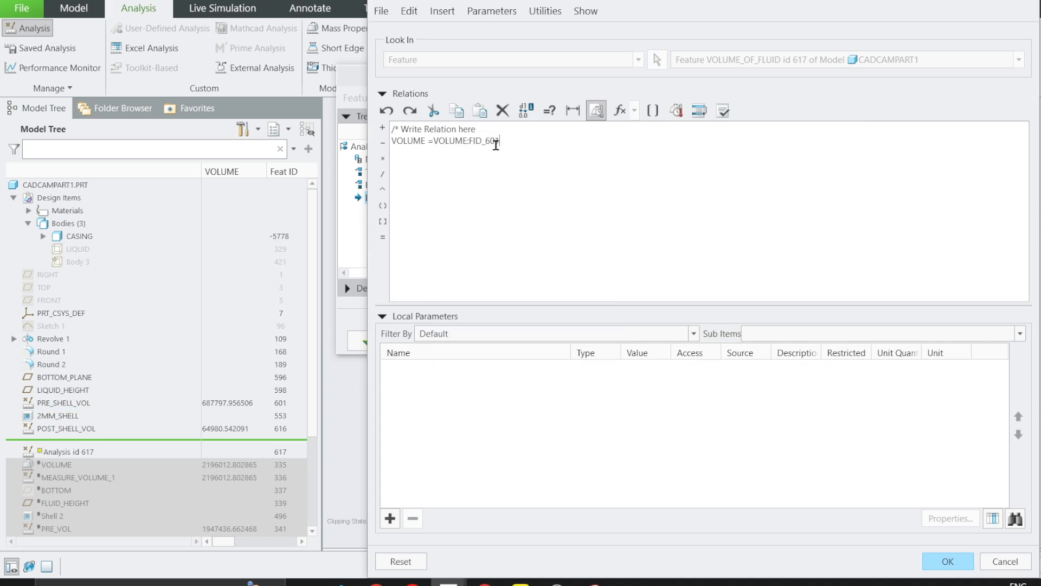
pyautogui.moveTo(499, 141); pyautogui.dragTo(436, 141)
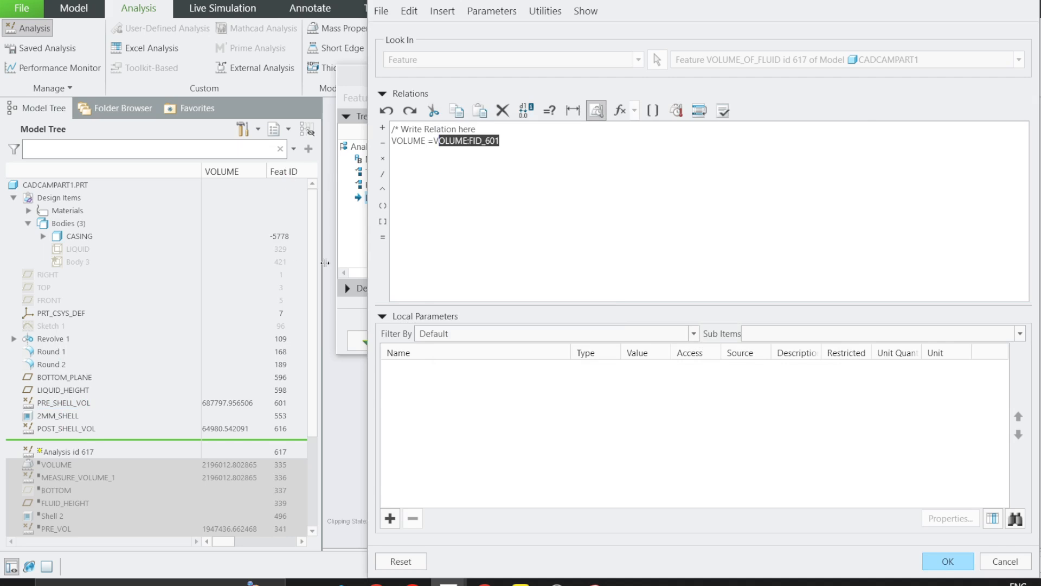
pyautogui.click(500, 142)
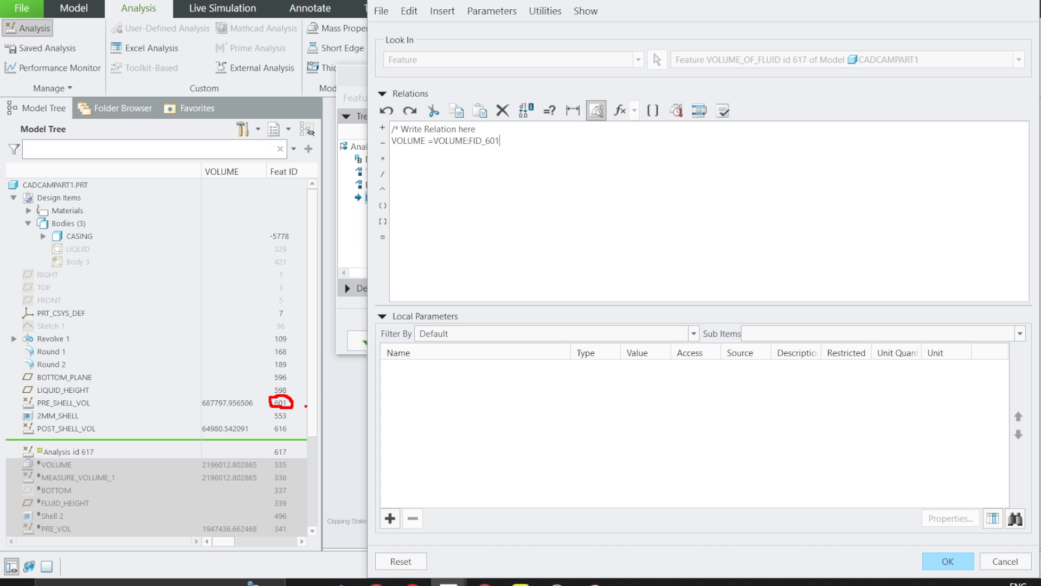
pyautogui.moveTo(301, 397); pyautogui.dragTo(436, 154)
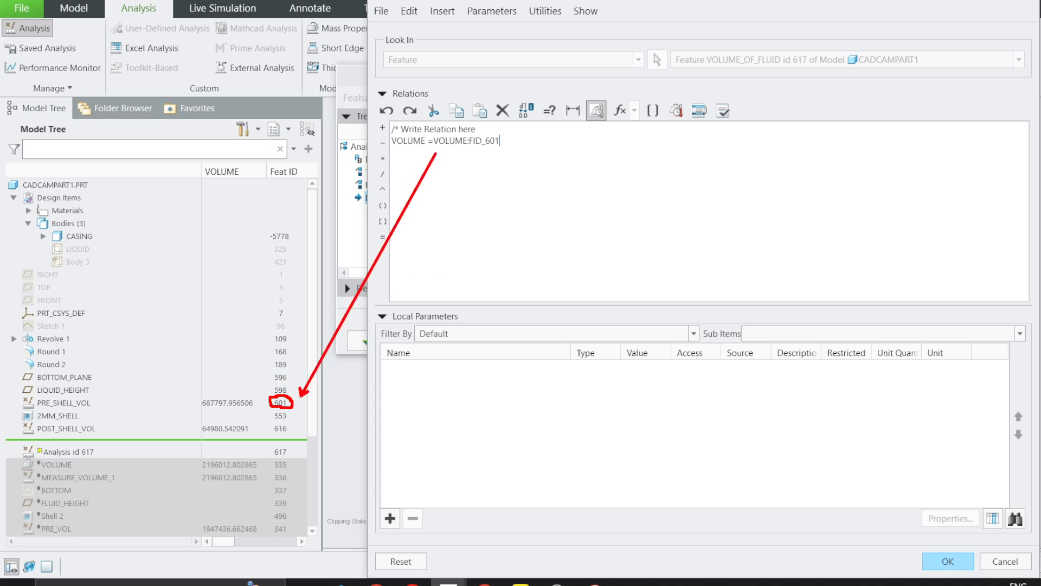
pyautogui.press('Escape')
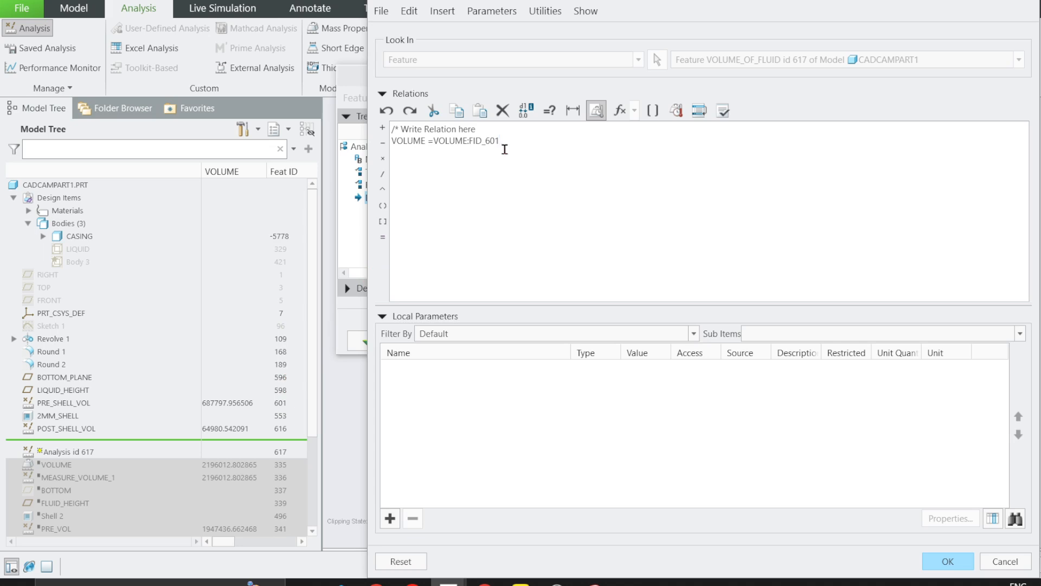
# - Complete the relation by subtracting VOLUME:FID_616 from the first term and verify it
pyautogui.write('-VOLUME:FID_')
pyautogui.write('616')
pyautogui.click(723, 111)
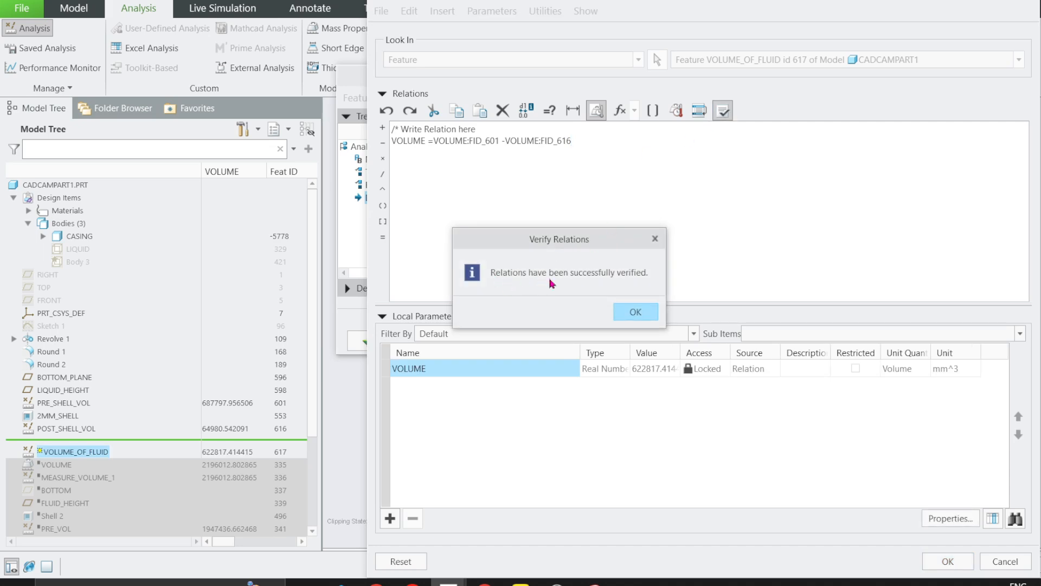
pyautogui.click(630, 311)
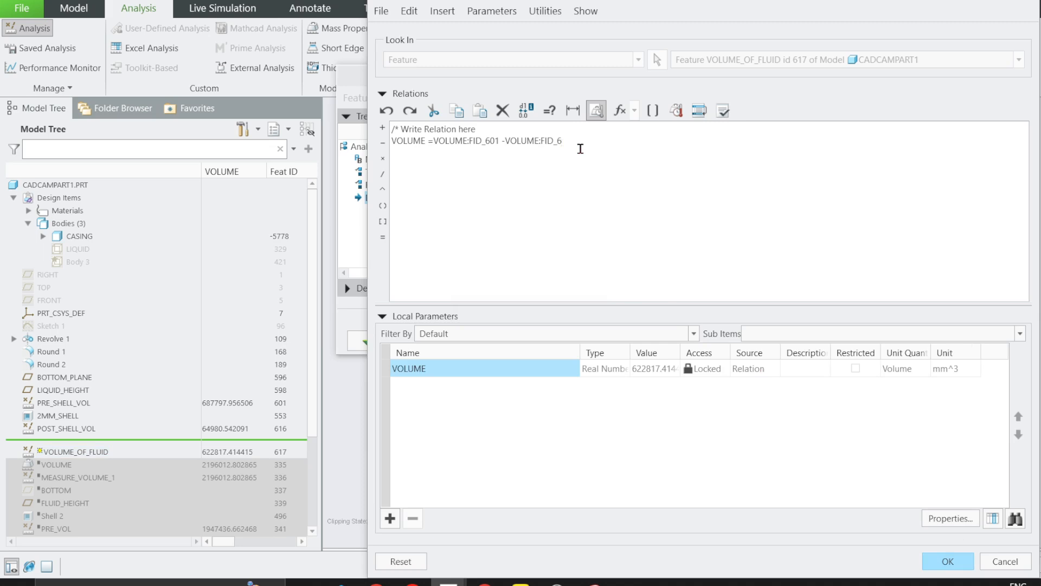
# - Replace 616 in the subtracted term with POST_SHELL_VOL, verify the relation and accept the fluid volume analysis feature
pyautogui.write('POST_SHELL_VOL')
pyautogui.click(723, 110)
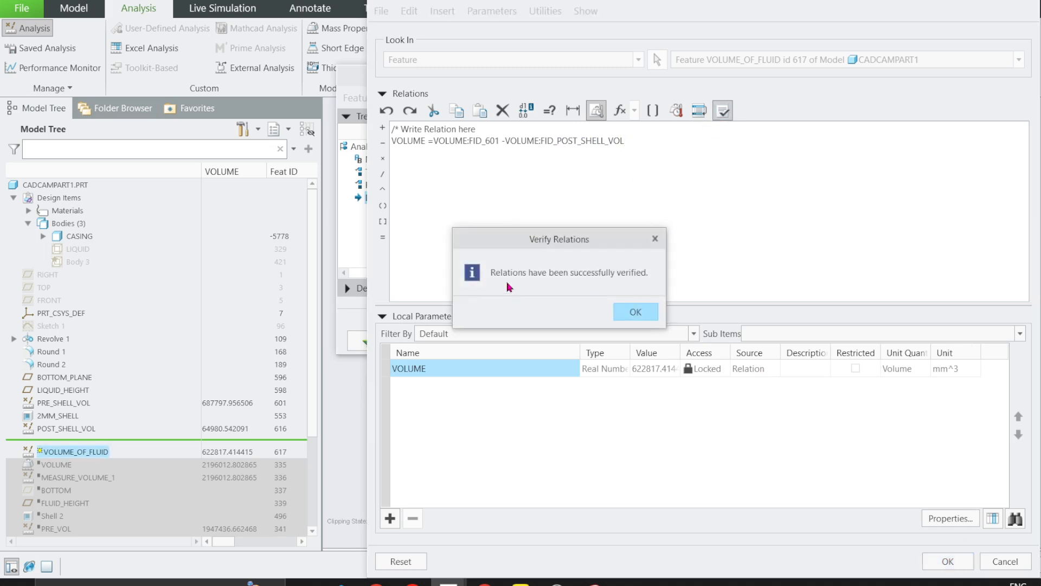
pyautogui.click(636, 312)
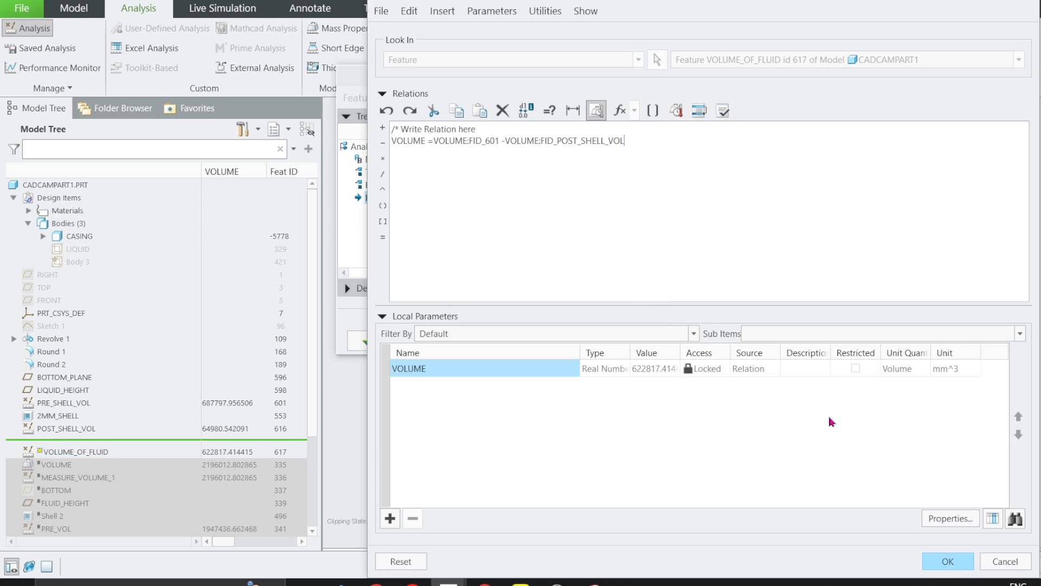
pyautogui.click(947, 562)
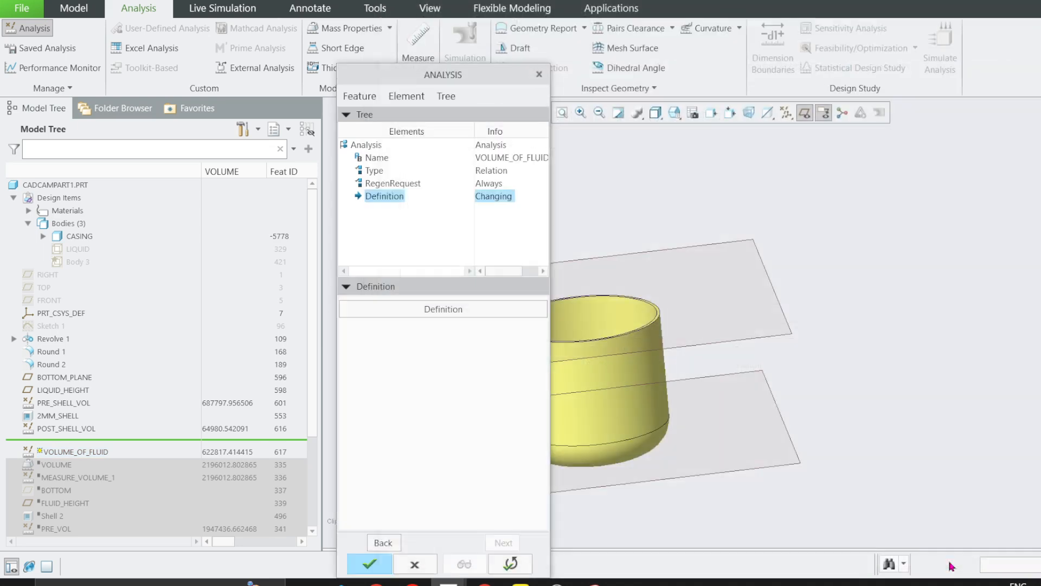
pyautogui.click(370, 565)
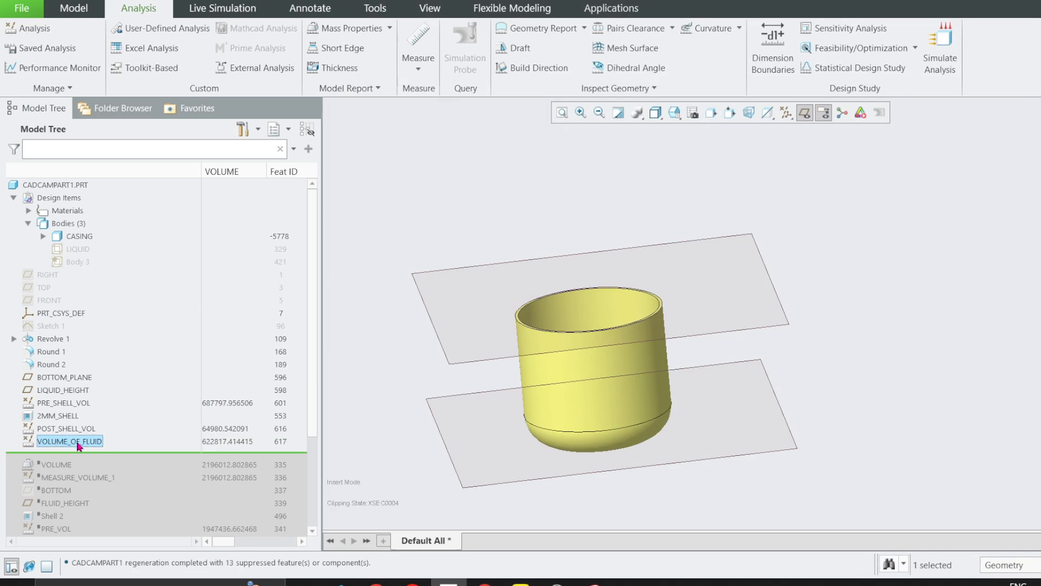
# - Raise the LIQUID_HEIGHT plane in two stages to an offset of about 181.3 mm above BOTTOM_PLANE
pyautogui.click(476, 364)
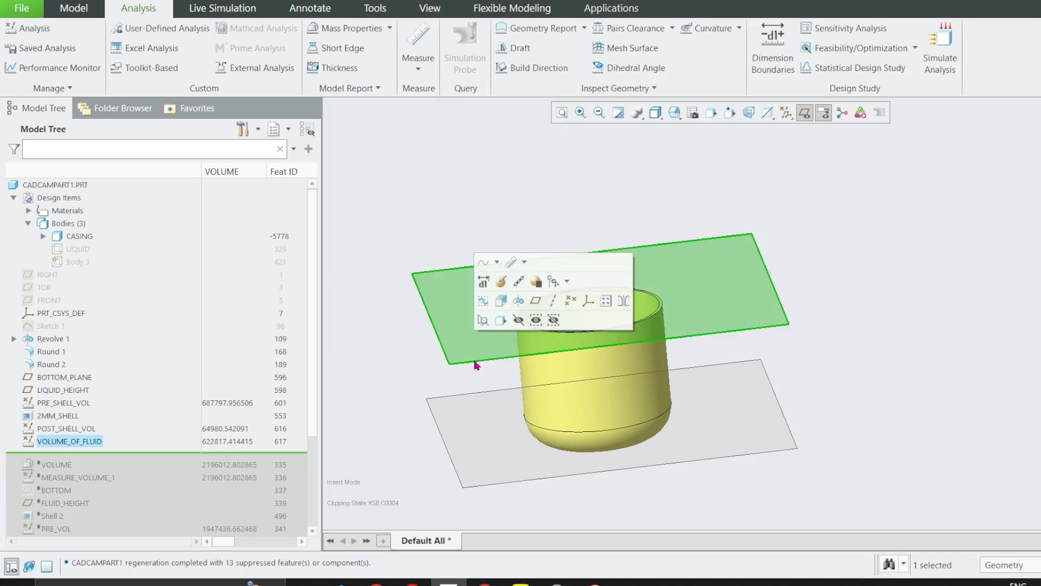
pyautogui.click(490, 286)
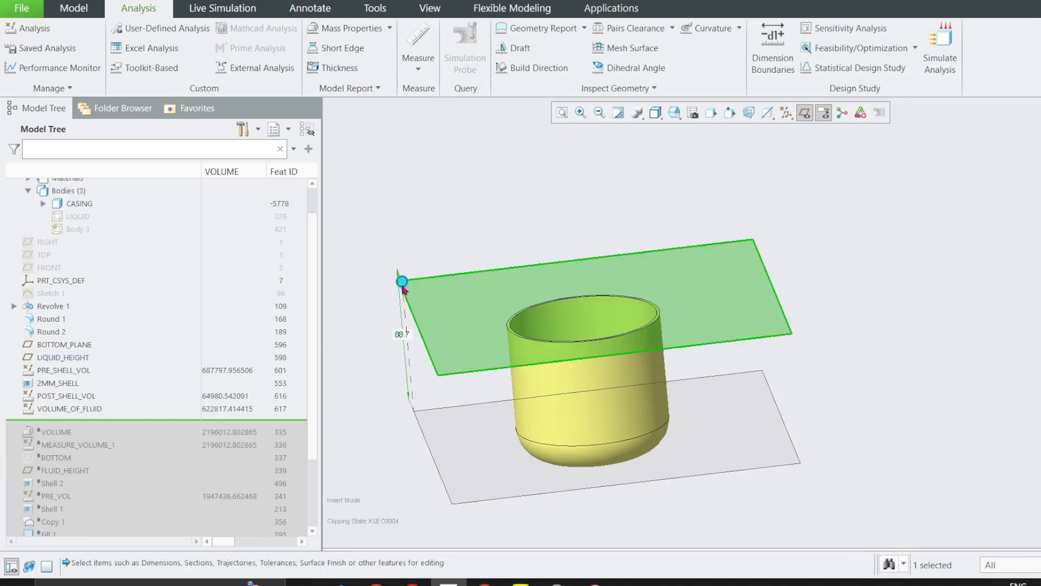
pyautogui.moveTo(402, 280); pyautogui.dragTo(397, 223)
pyautogui.click(348, 286)
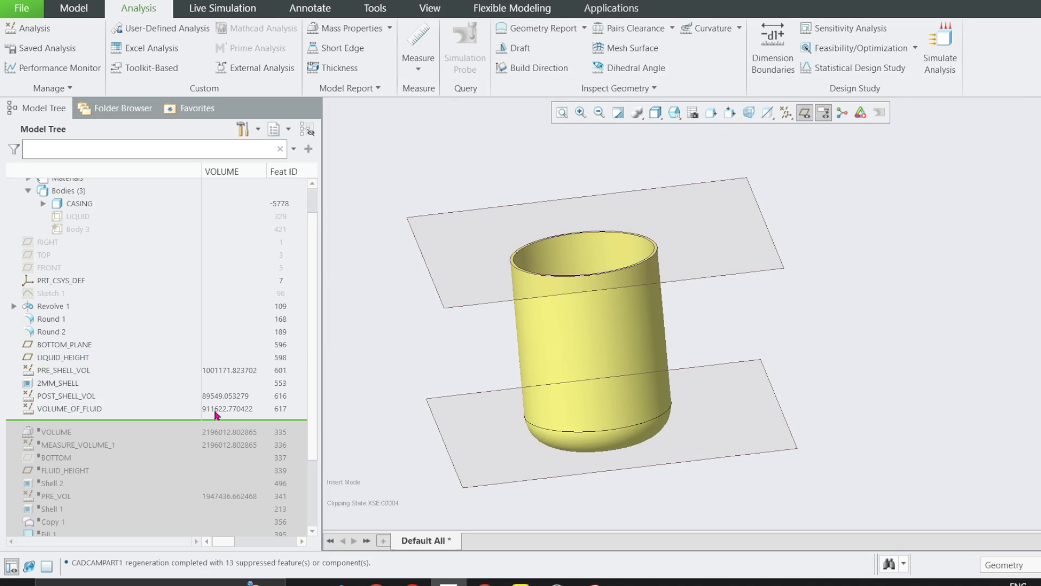
pyautogui.click(446, 305)
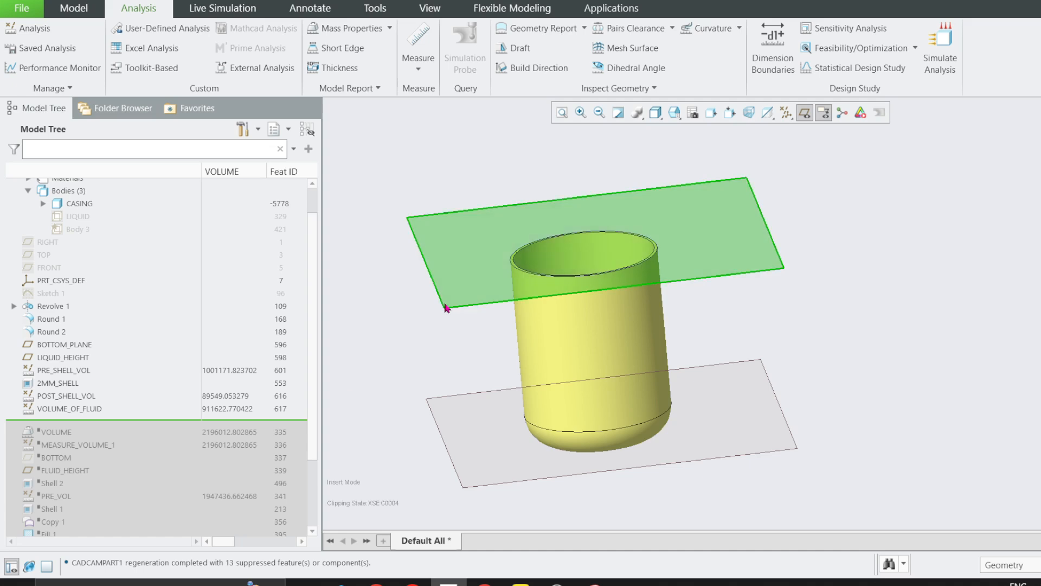
pyautogui.doubleClick(449, 224)
pyautogui.moveTo(396, 224); pyautogui.dragTo(391, 145)
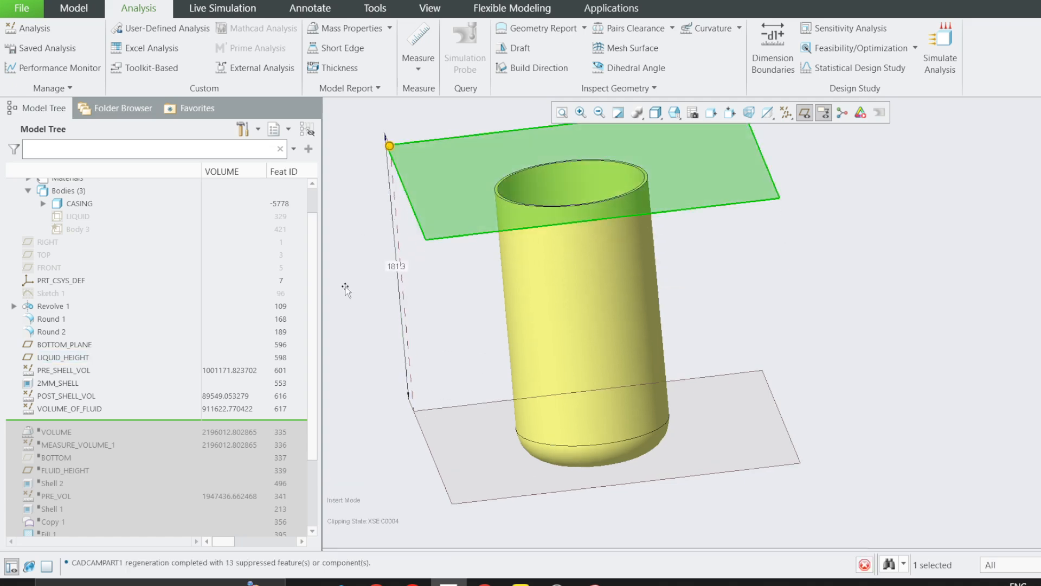
pyautogui.click(345, 323)
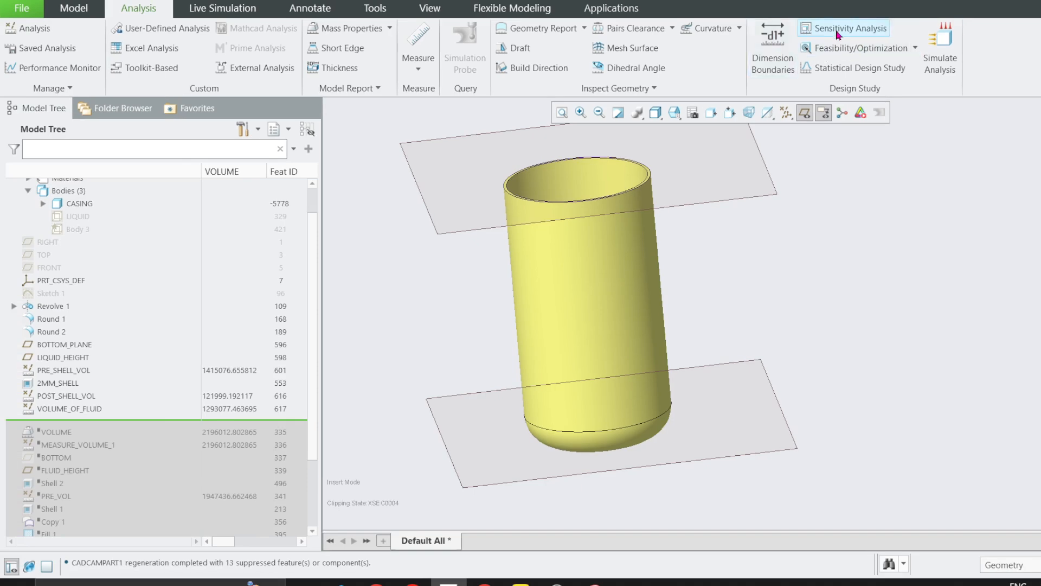
# - Start a sensitivity analysis that varies the LIQUID_HEIGHT plane's offset dimension from a minimum of 100 to a maximum of 200
pyautogui.click(838, 34)
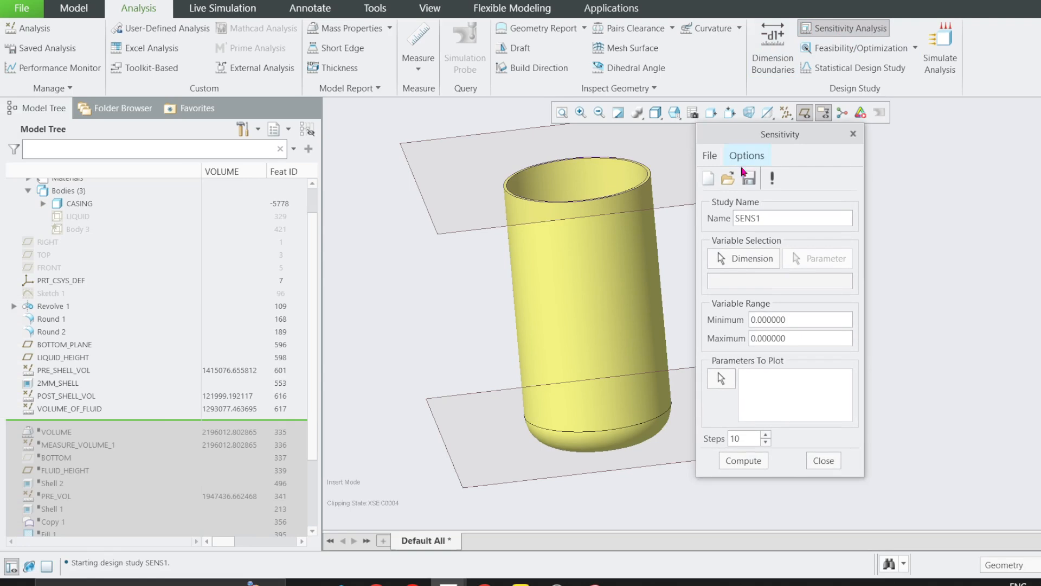
pyautogui.click(746, 259)
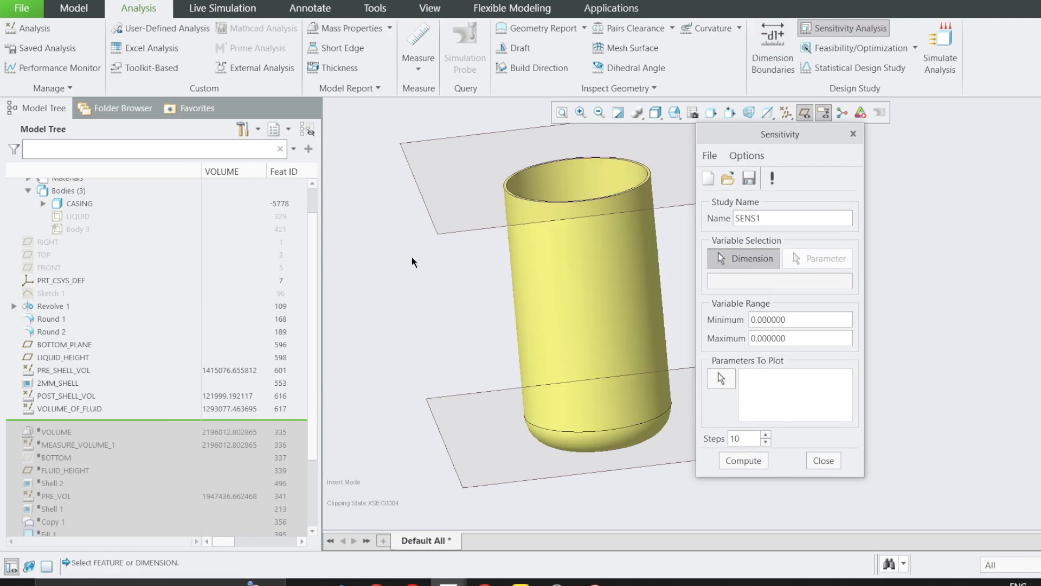
pyautogui.click(441, 254)
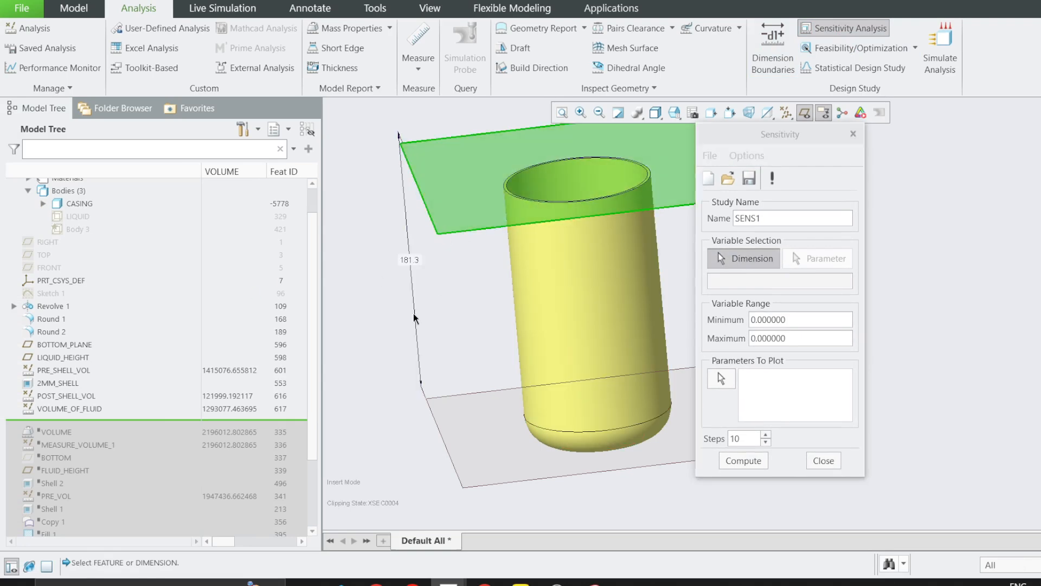
pyautogui.click(412, 263)
pyautogui.click(812, 315)
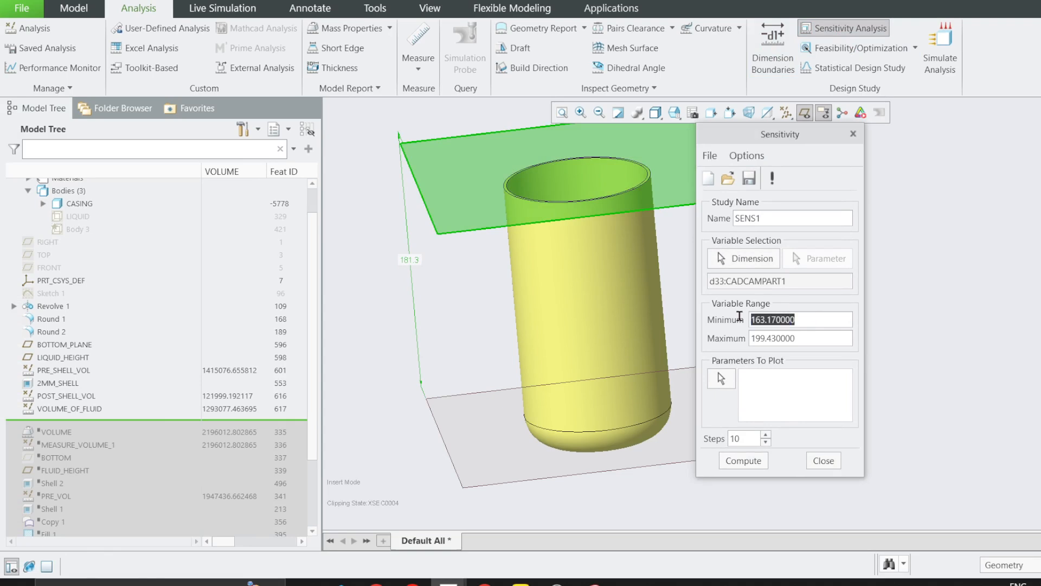
pyautogui.write('100')
pyautogui.moveTo(819, 337); pyautogui.dragTo(742, 336)
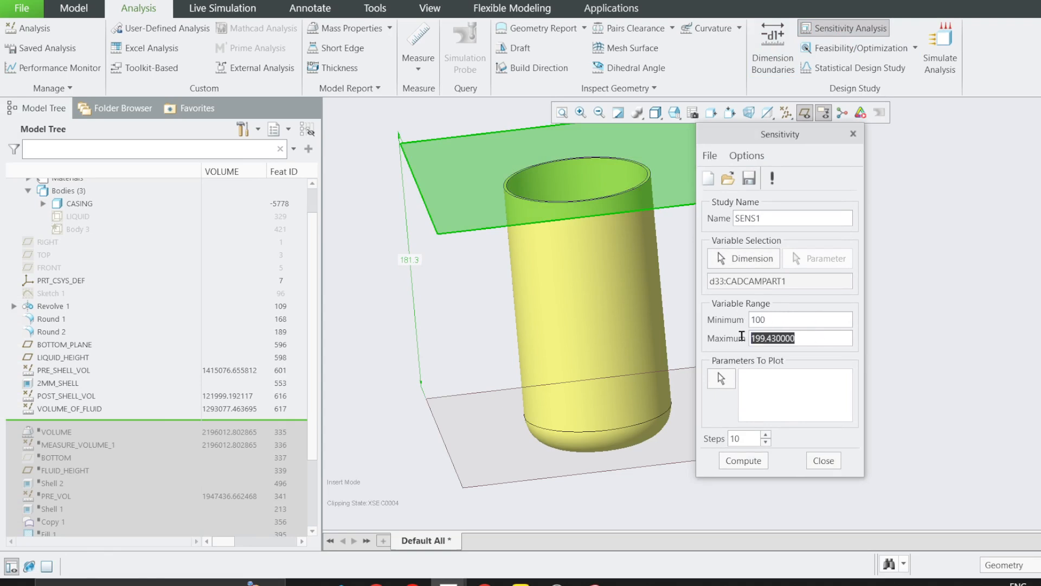
pyautogui.write('200')
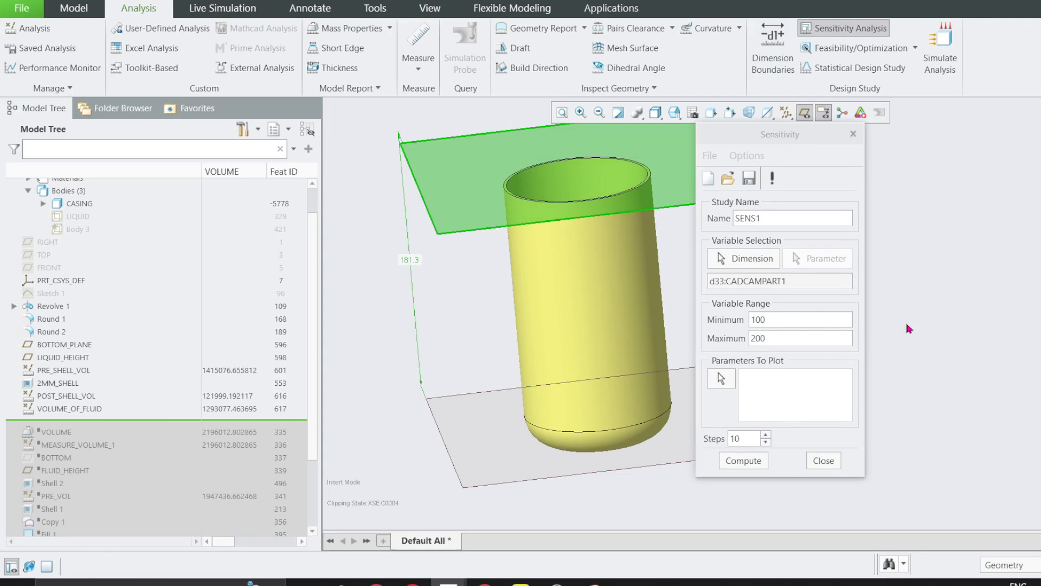
# - Choose VOLUME:VOLUME_OF_FLUID as the parameter to plot and compute the sensitivity study
pyautogui.click(720, 378)
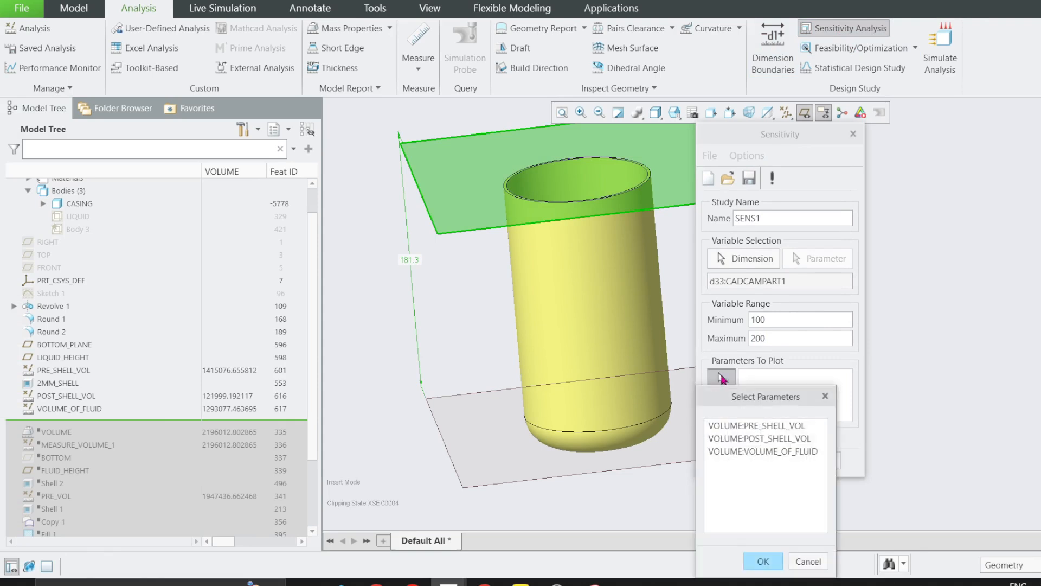
pyautogui.click(786, 456)
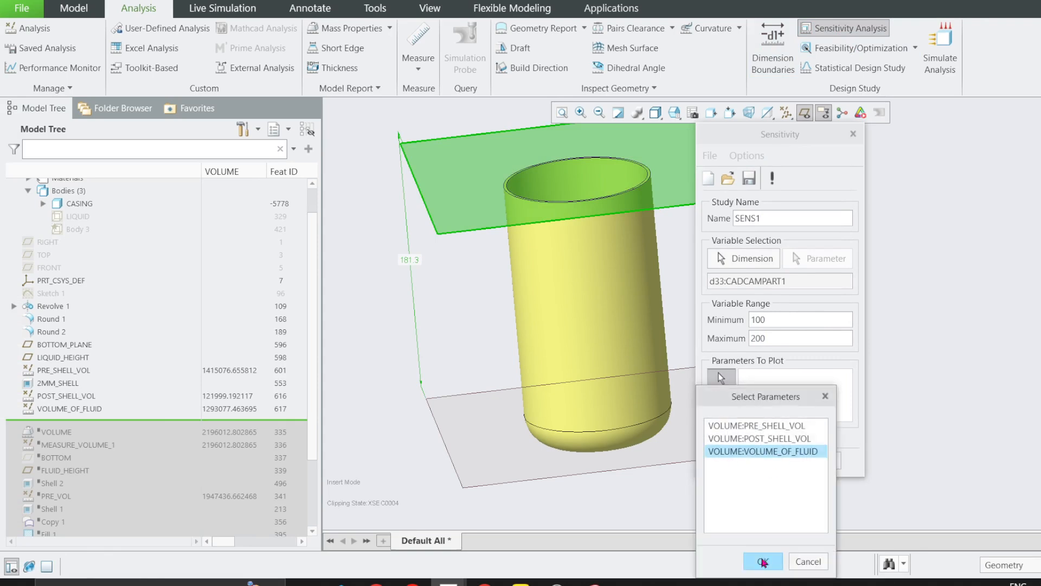
pyautogui.click(763, 561)
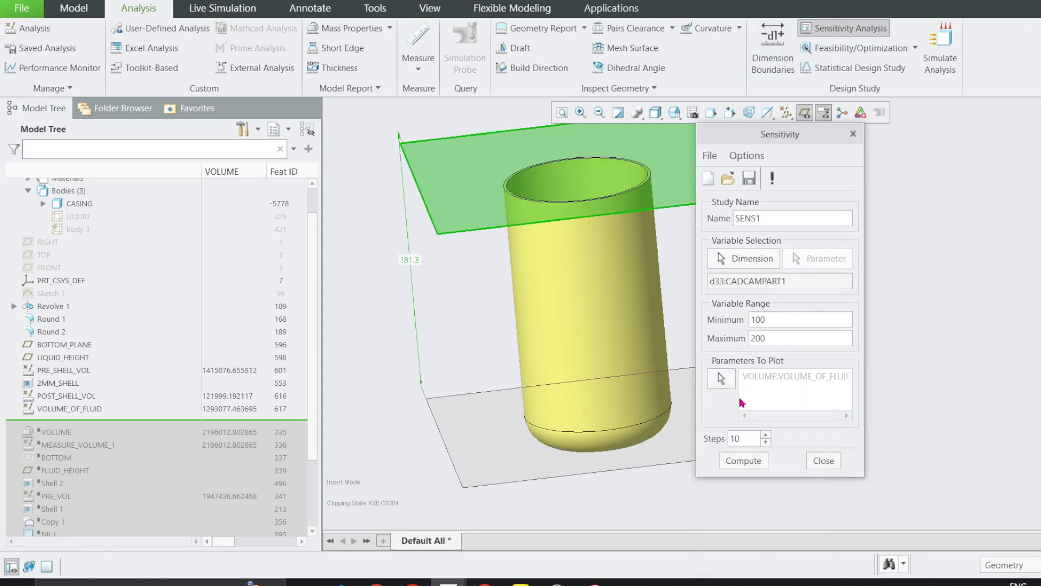
pyautogui.click(751, 463)
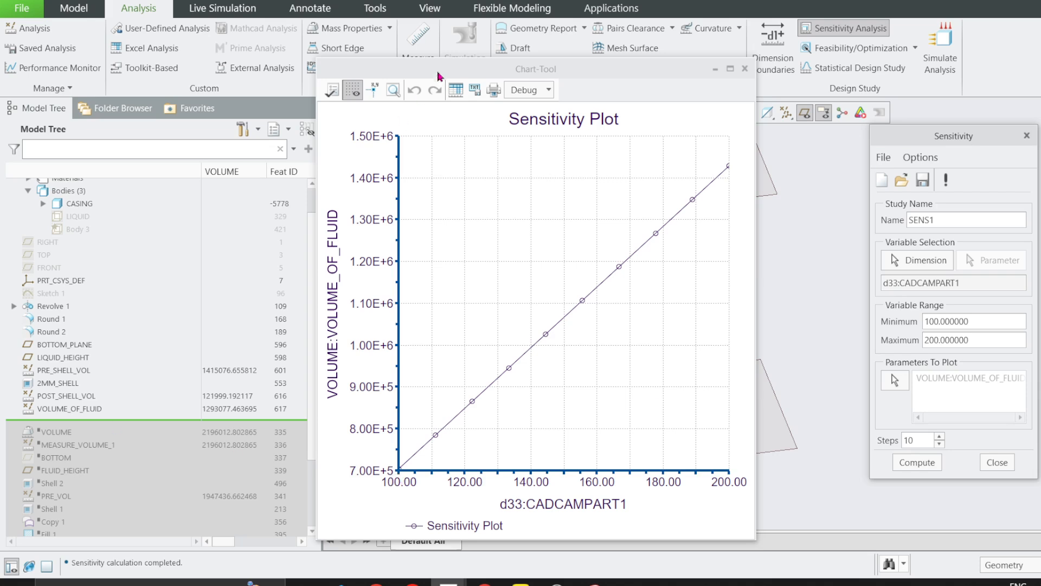
# - Read the liquid height for a fluid volume of 1.00E+6 from the sensitivity plot, and close the plot and the study
pyautogui.moveTo(439, 76); pyautogui.dragTo(227, 96)
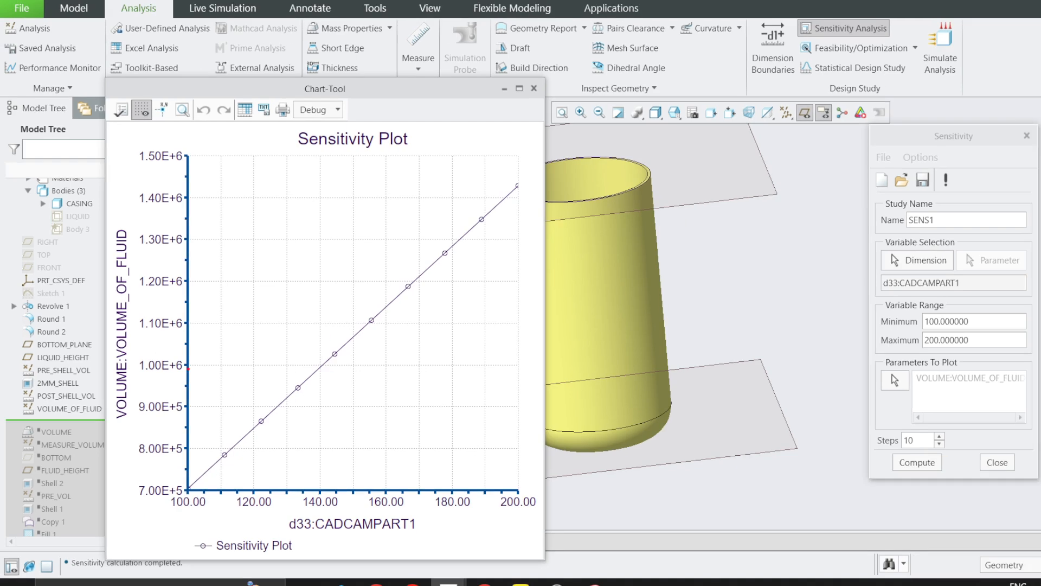
pyautogui.moveTo(188, 364); pyautogui.dragTo(303, 366)
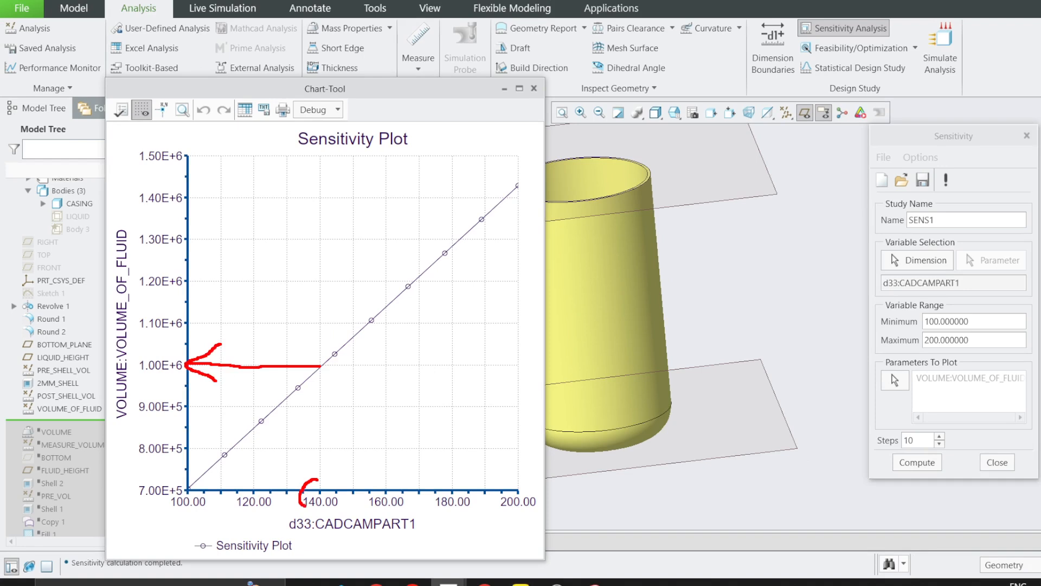
pyautogui.moveTo(304, 505); pyautogui.dragTo(343, 508)
pyautogui.moveTo(322, 469)
pyautogui.mouseDown()
pyautogui.moveTo(322, 367)
pyautogui.moveTo(317, 382)
pyautogui.mouseUp()
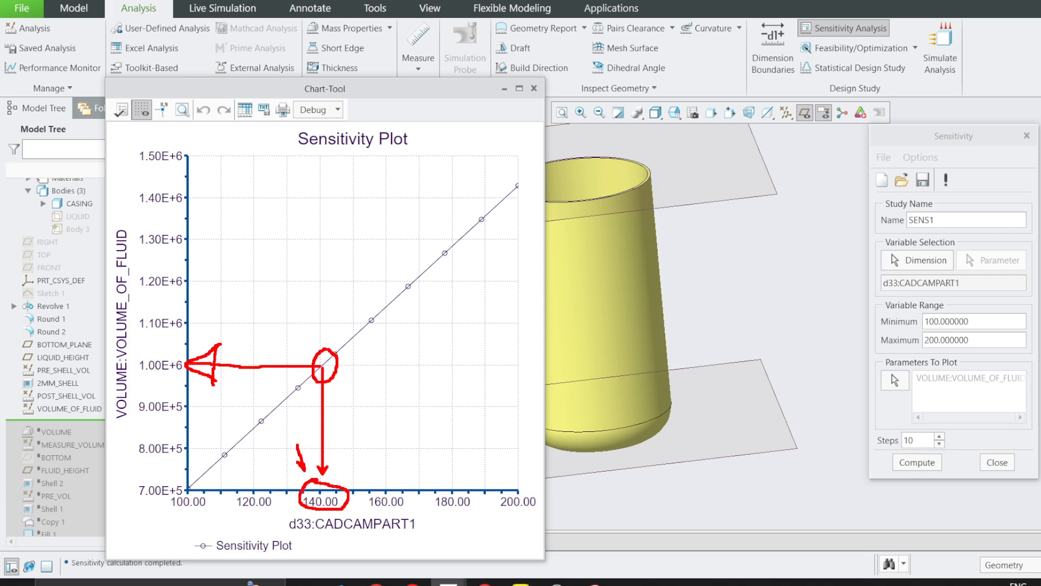
pyautogui.moveTo(359, 447)
pyautogui.mouseDown()
pyautogui.moveTo(347, 466)
pyautogui.moveTo(376, 466)
pyautogui.mouseUp()
pyautogui.press('Escape')
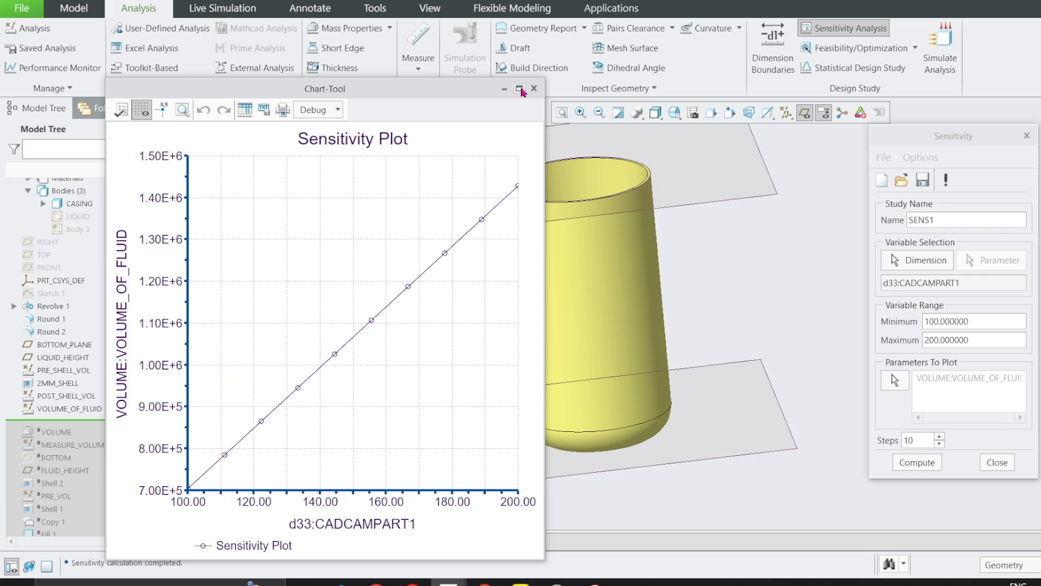
pyautogui.click(534, 88)
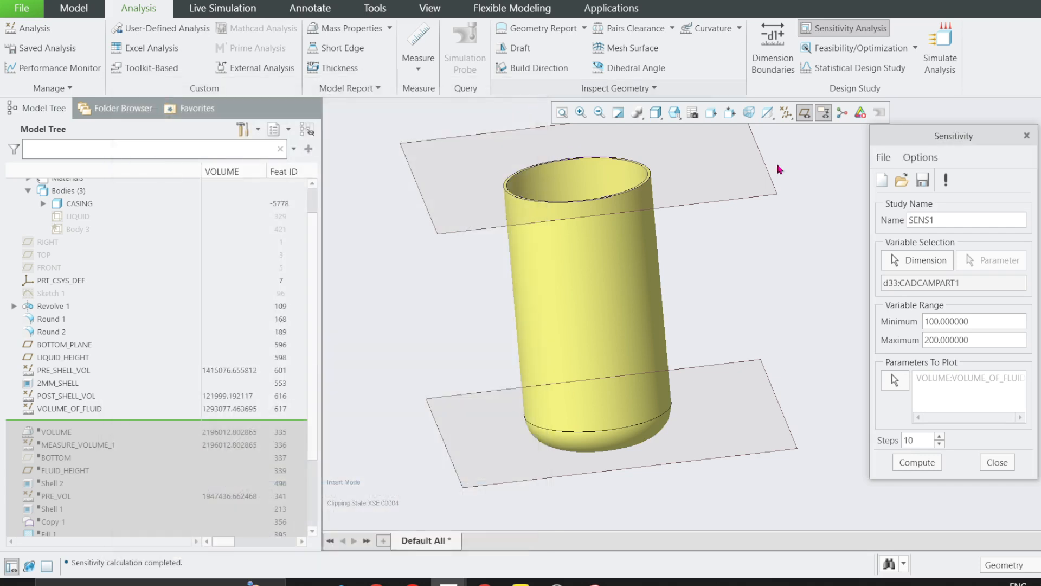
pyautogui.click(997, 462)
# - Set up a feasibility study with the LIQUID_HEIGHT plane's offset as design variable, ranging from 135 to 145
pyautogui.click(847, 49)
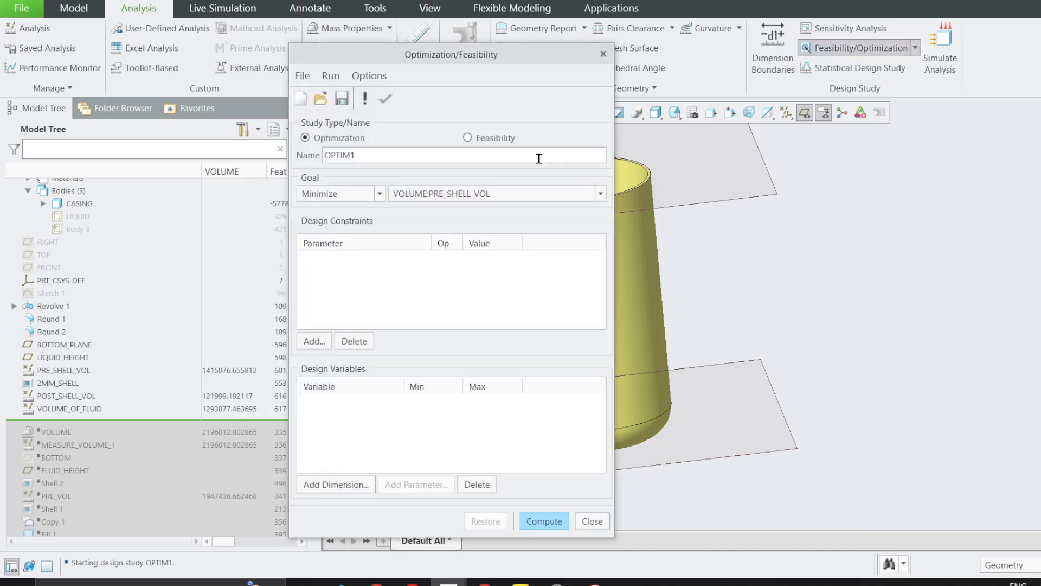
pyautogui.click(467, 138)
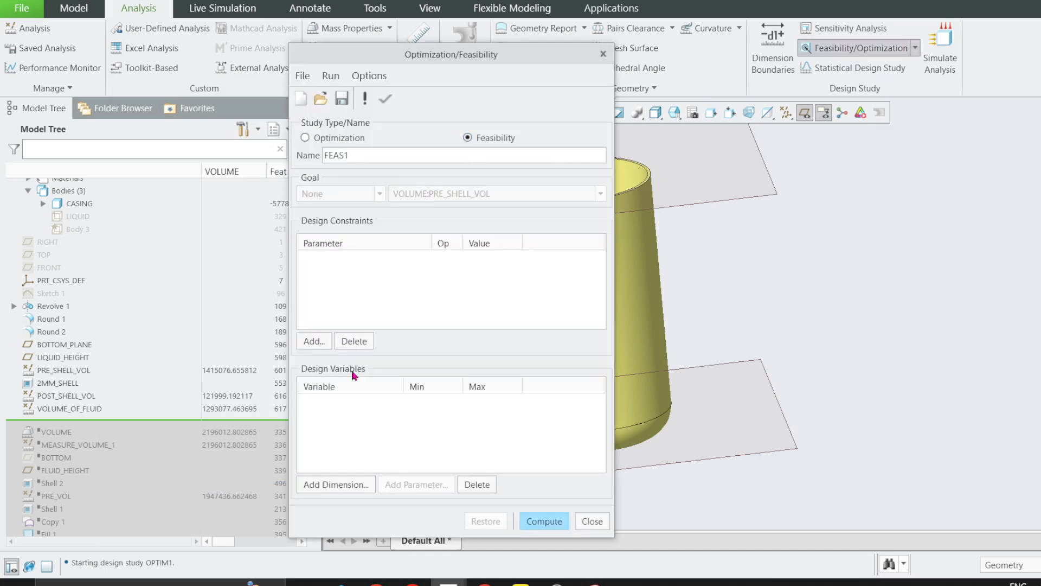
pyautogui.click(337, 484)
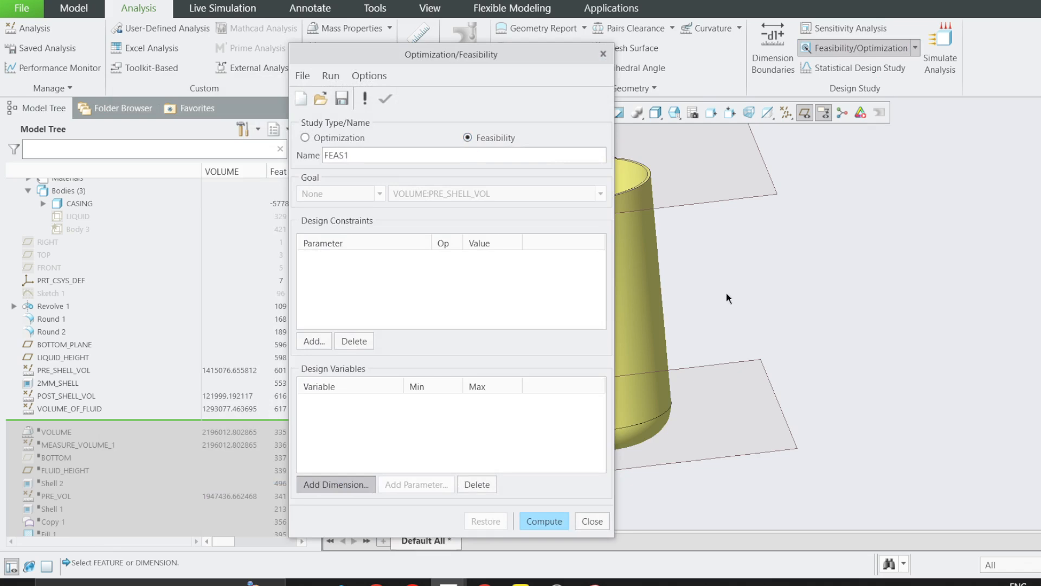
pyautogui.click(741, 199)
pyautogui.click(656, 279)
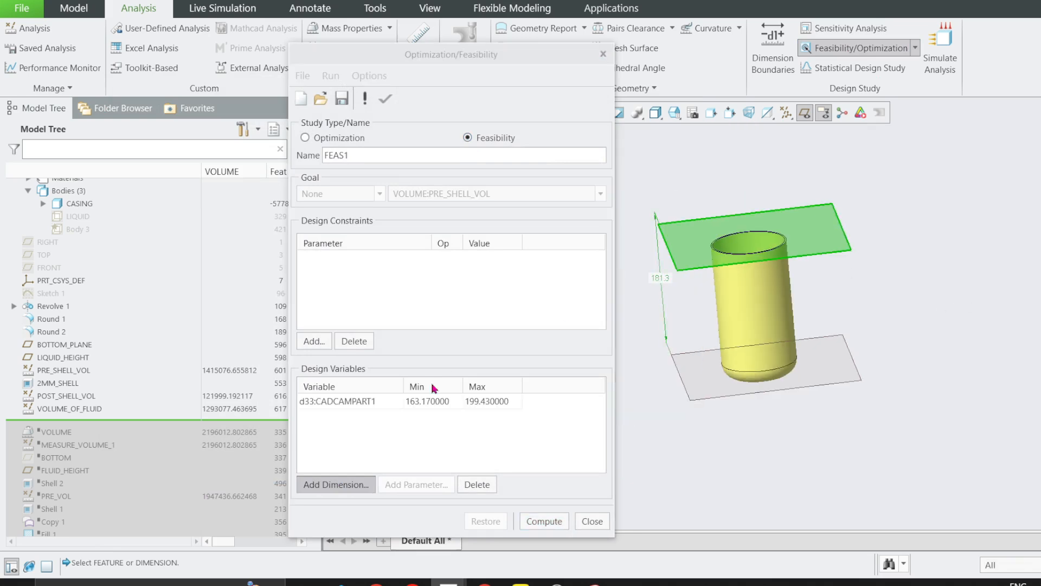
pyautogui.click(431, 400)
pyautogui.write('135')
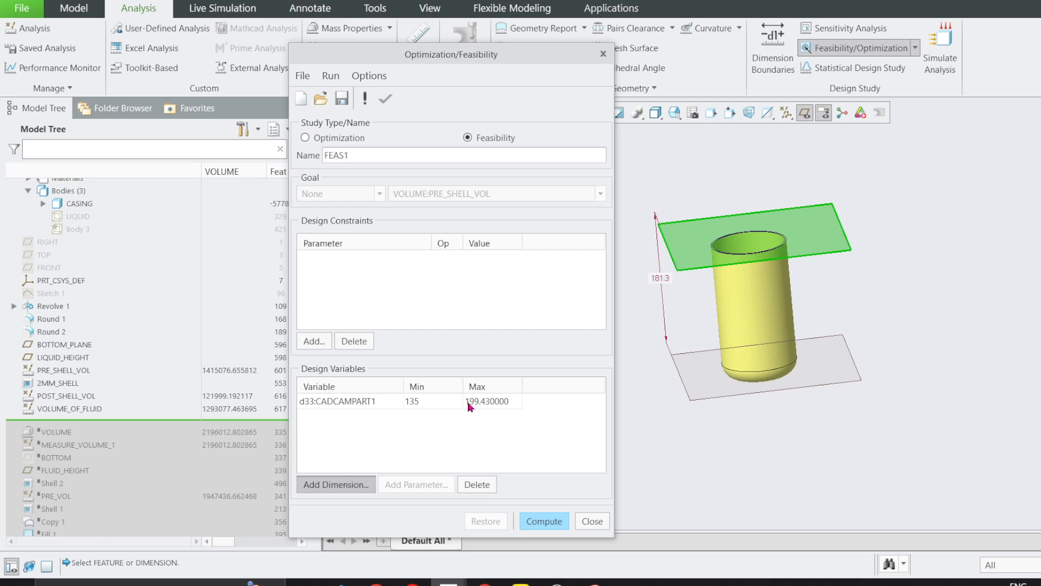
pyautogui.click(477, 402)
pyautogui.write('145')
pyautogui.press('Return')
# - Add a design constraint that sets VOLUME:VOLUME_OF_FLUID equal to 1000000
pyautogui.click(315, 341)
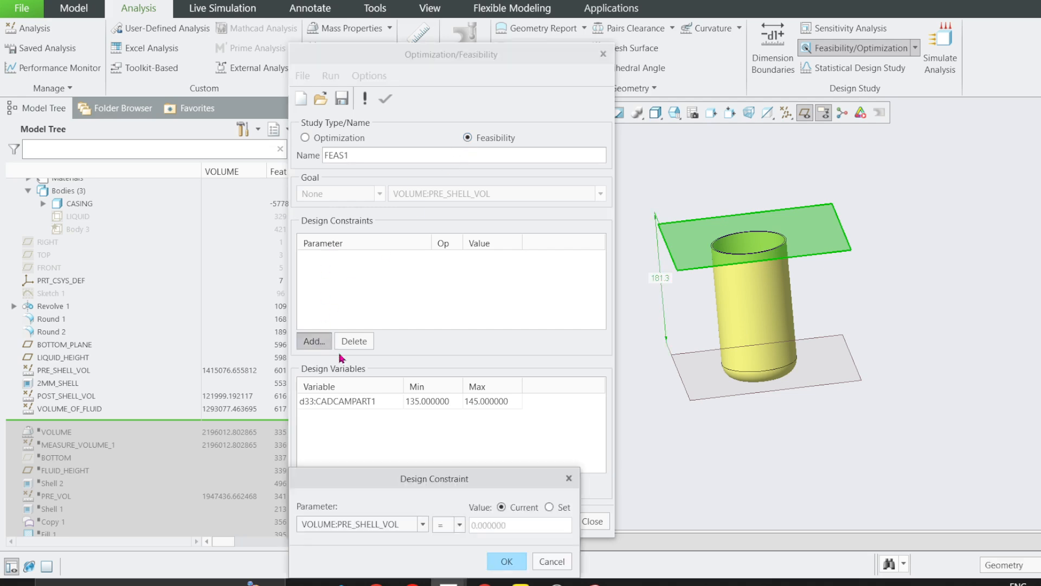
pyautogui.click(423, 524)
pyautogui.click(417, 490)
pyautogui.moveTo(417, 490); pyautogui.dragTo(437, 289)
pyautogui.click(442, 323)
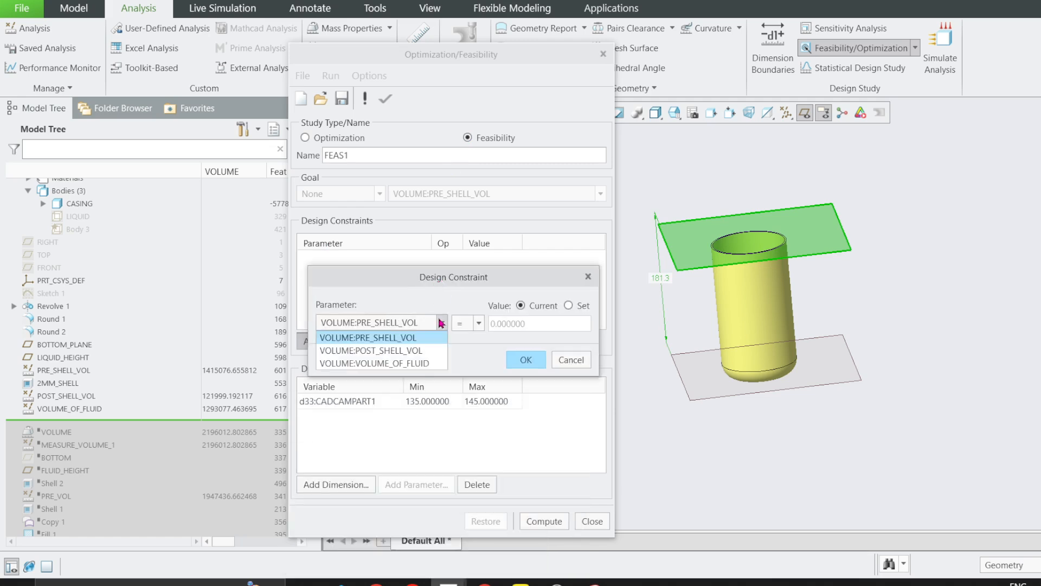
pyautogui.click(374, 363)
pyautogui.click(568, 305)
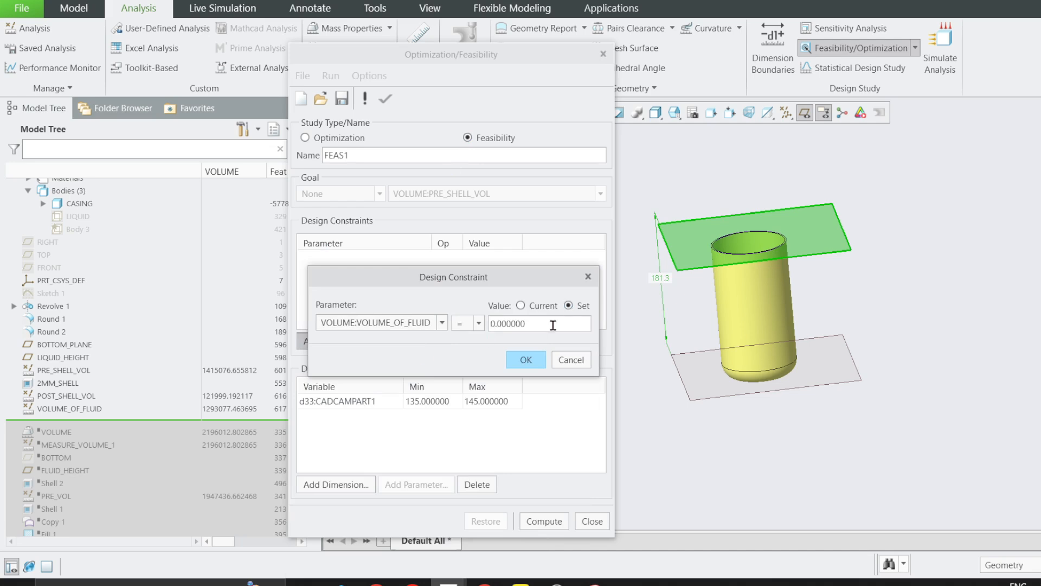
pyautogui.moveTo(552, 325); pyautogui.dragTo(491, 324)
pyautogui.write('1000000')
pyautogui.click(526, 359)
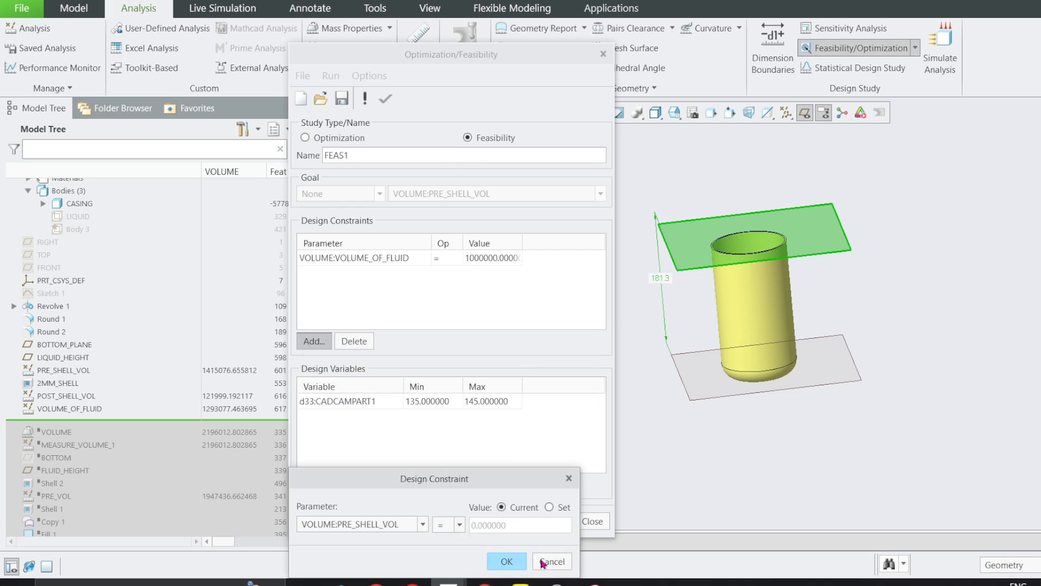
pyautogui.click(543, 563)
# - Set the study's convergence percentage to 0.00001 in the run preferences
pyautogui.click(368, 76)
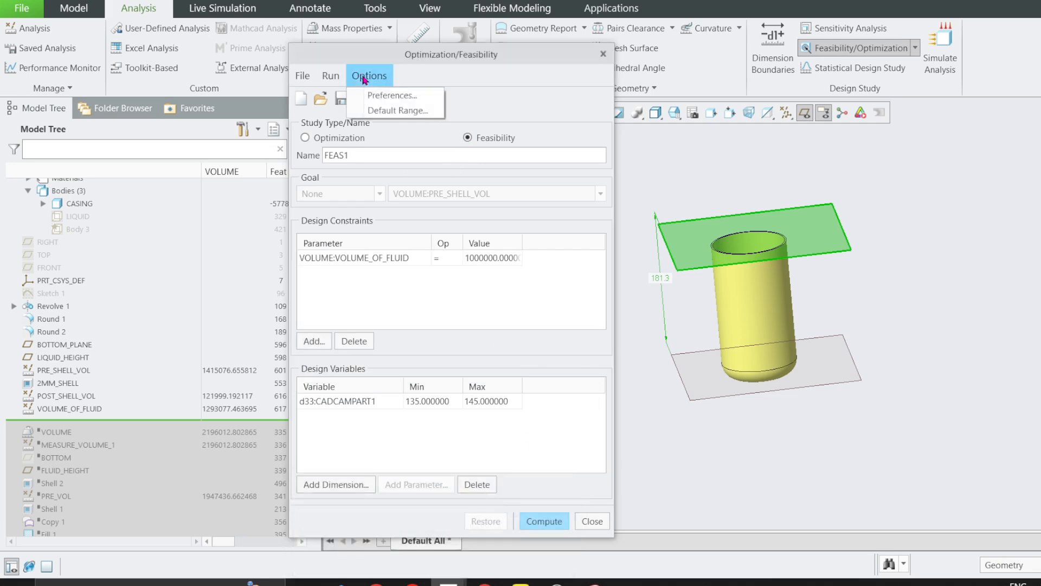
pyautogui.click(379, 97)
pyautogui.click(465, 244)
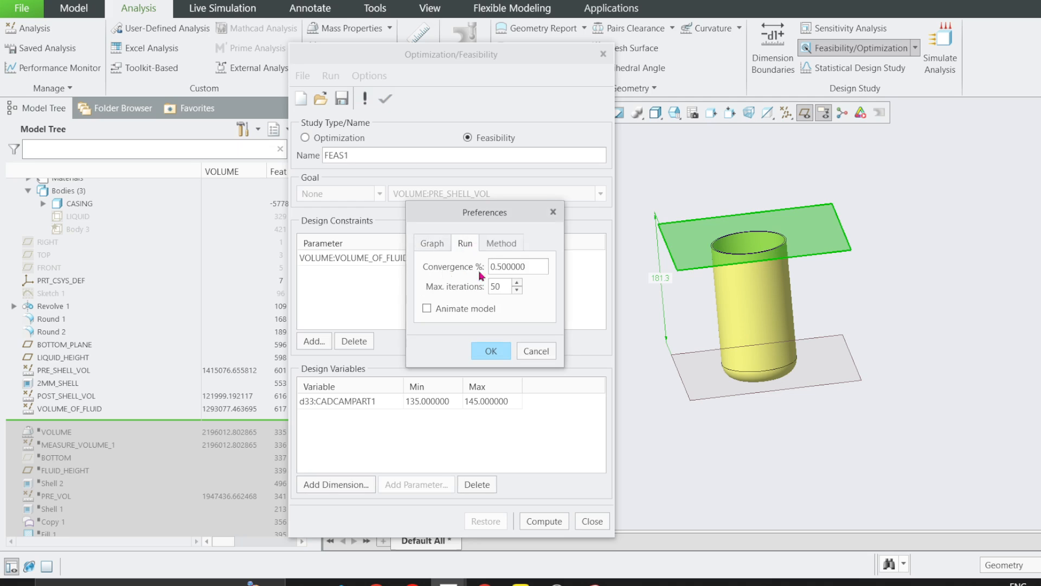
pyautogui.moveTo(530, 268); pyautogui.dragTo(491, 268)
pyautogui.write('0.00001')
# - Enable graphing of both constraints and variables and accept the study preferences
pyautogui.click(437, 245)
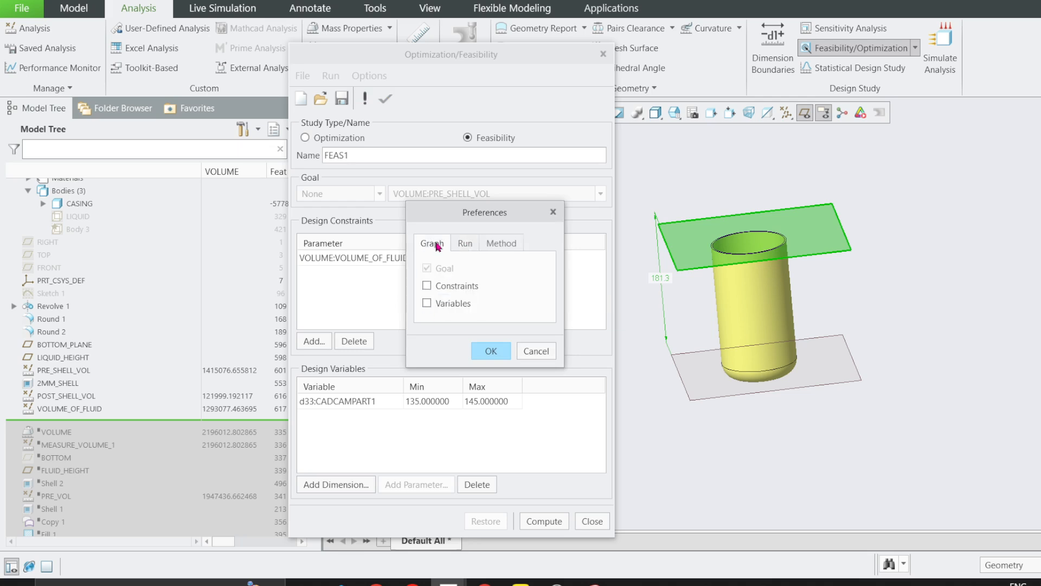
pyautogui.click(426, 303)
pyautogui.moveTo(478, 212); pyautogui.dragTo(575, 193)
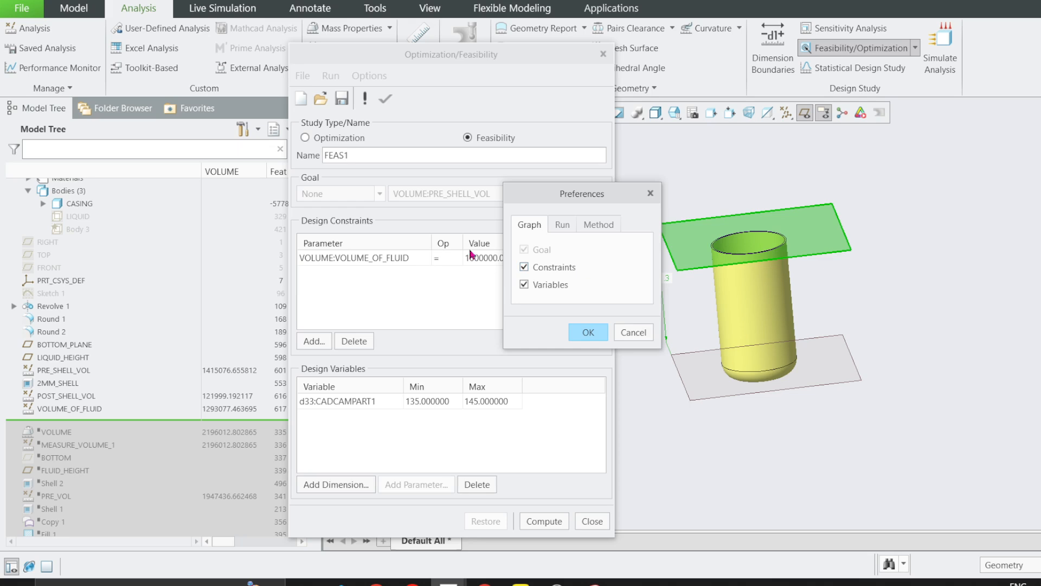
pyautogui.moveTo(525, 196); pyautogui.dragTo(442, 304)
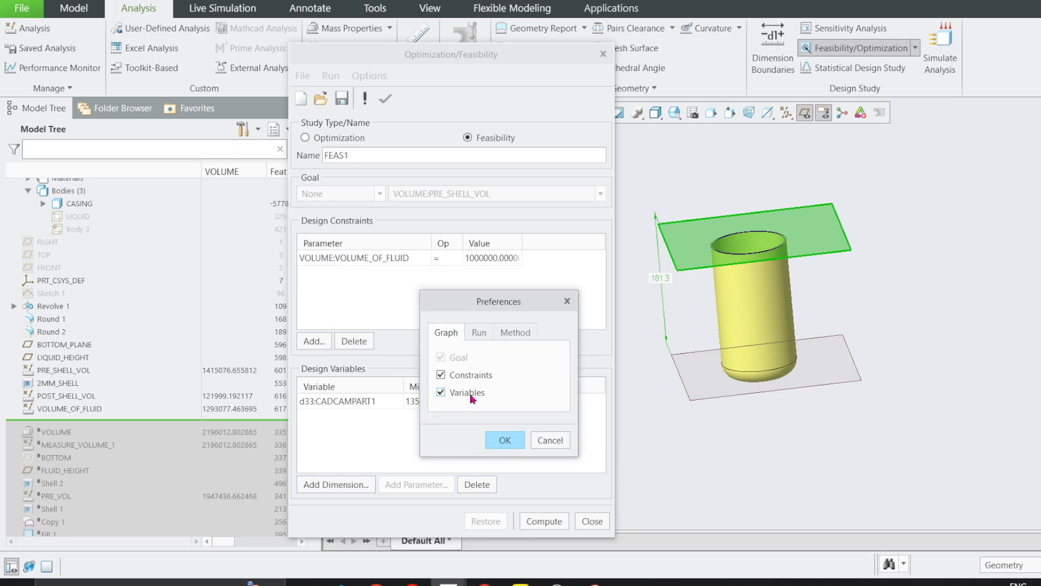
pyautogui.click(498, 442)
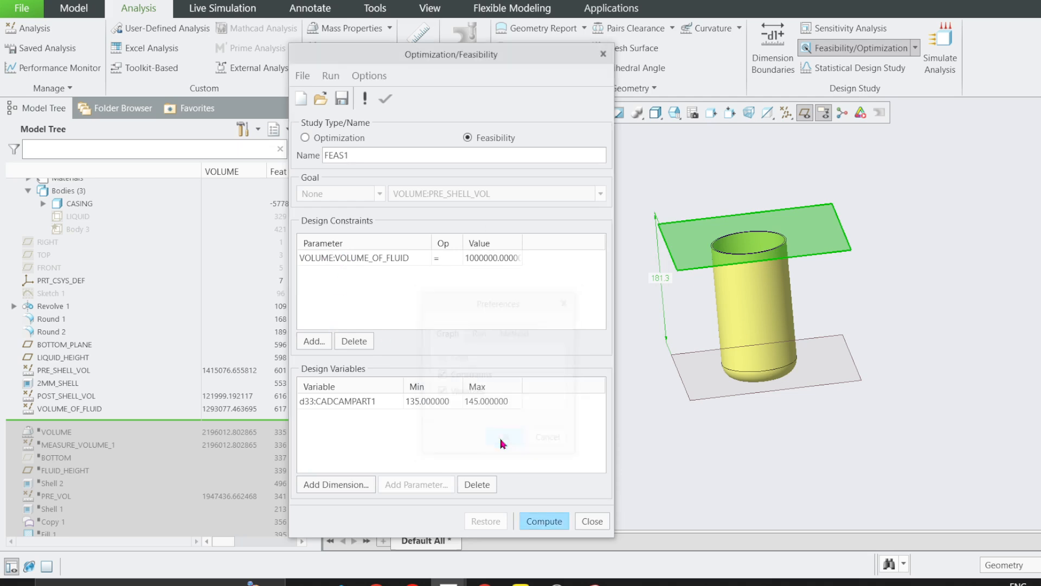
# - Compute the feasibility study and review the convergence graphs for fluid volume and the liquid height dimension
pyautogui.click(552, 522)
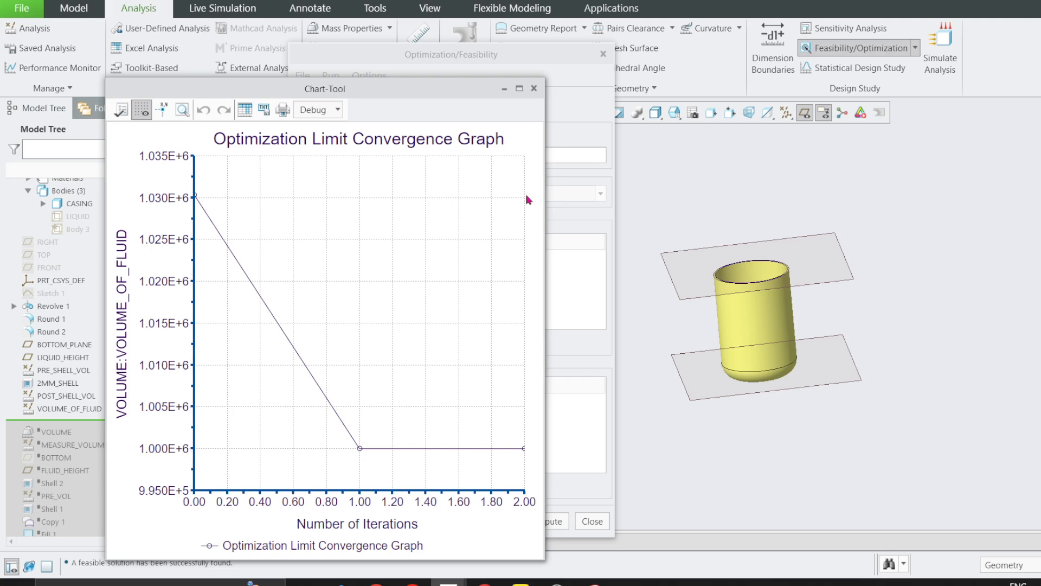
pyautogui.click(534, 89)
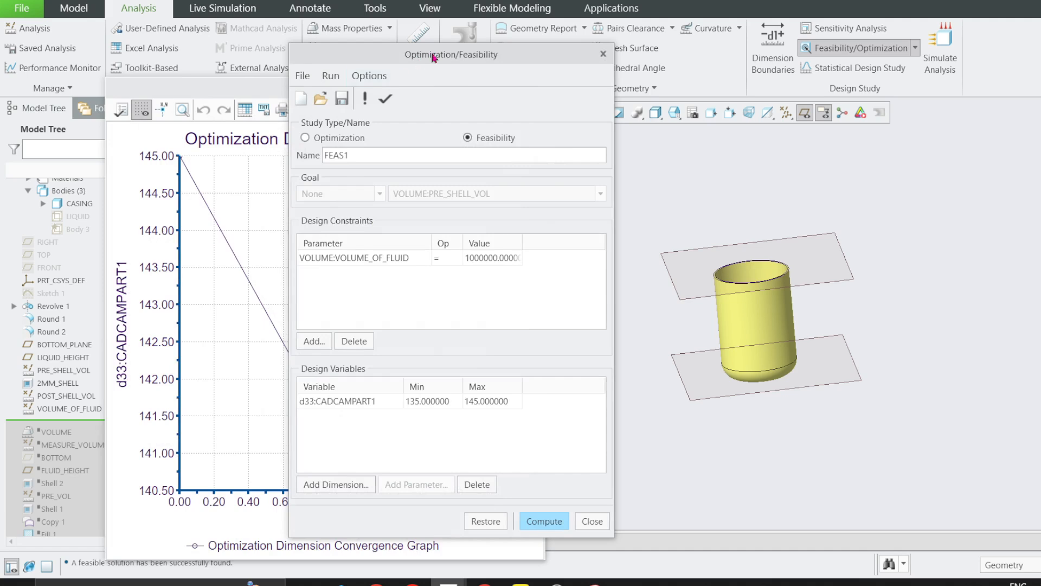
pyautogui.moveTo(434, 58); pyautogui.dragTo(791, 112)
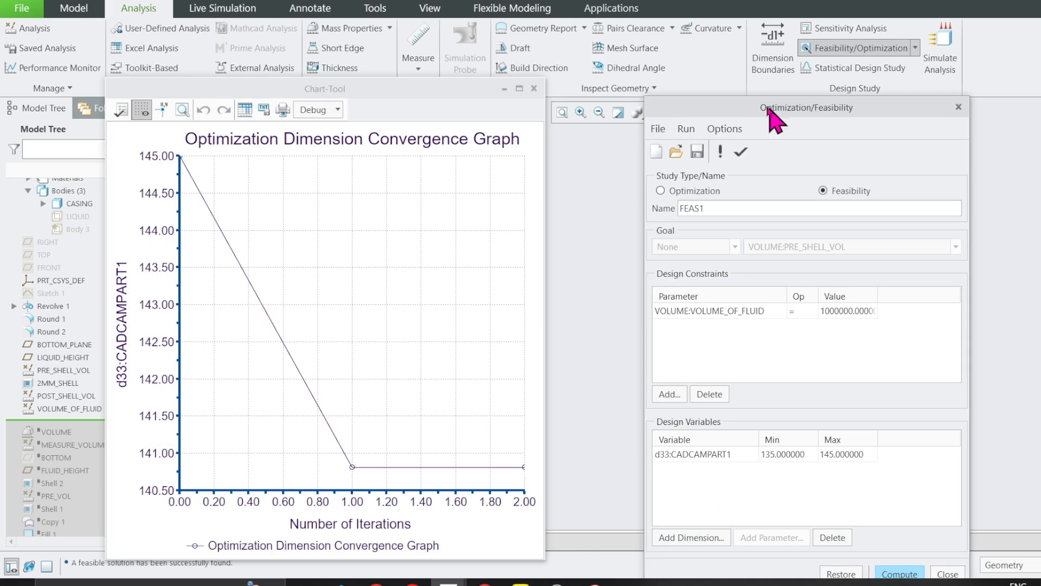
pyautogui.moveTo(768, 111); pyautogui.dragTo(625, 52)
# - Close the feasibility study and keep the model changes it made
pyautogui.click(802, 518)
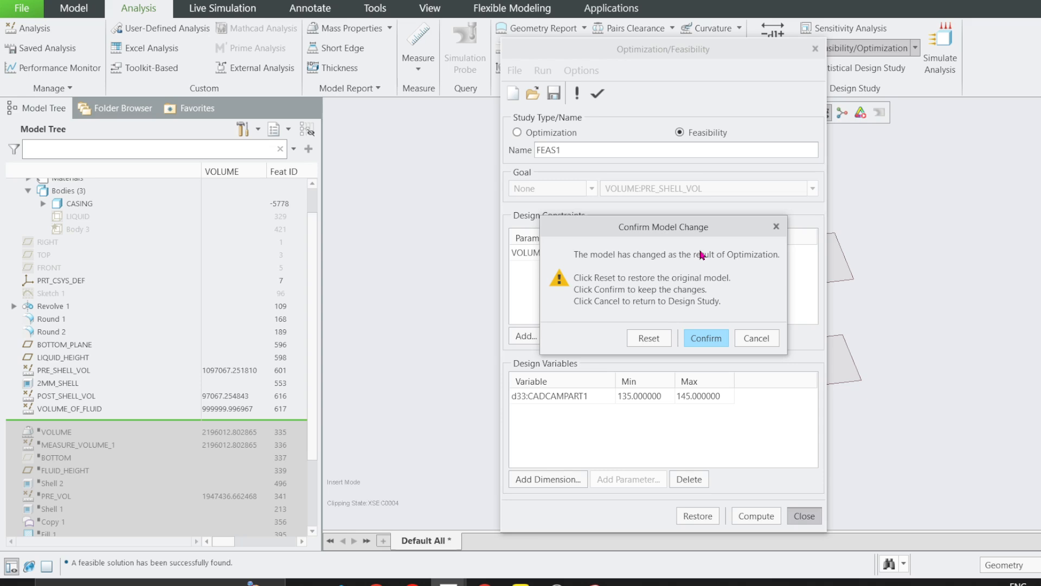
pyautogui.moveTo(630, 226); pyautogui.dragTo(340, 151)
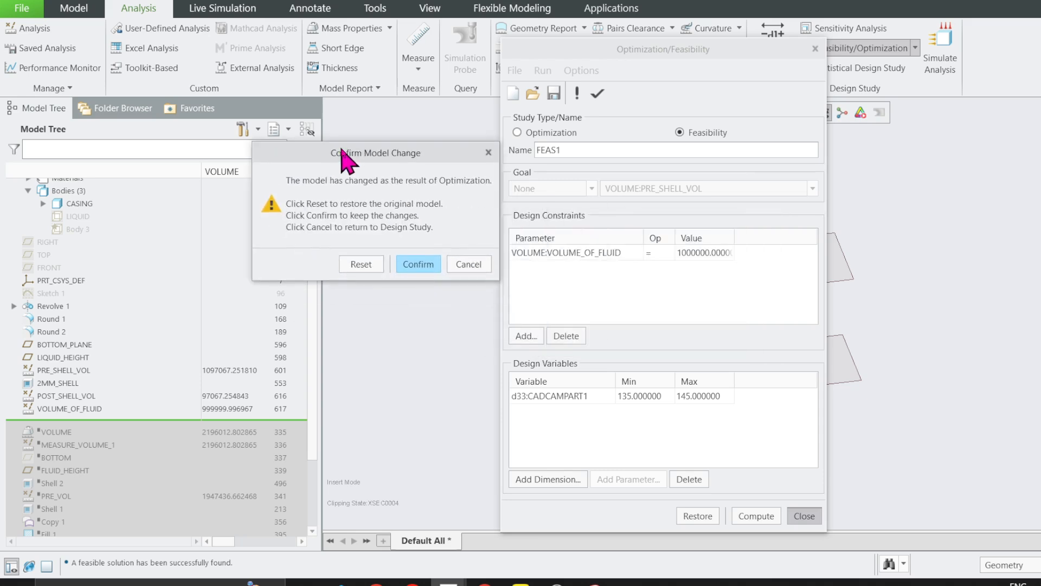
pyautogui.click(425, 267)
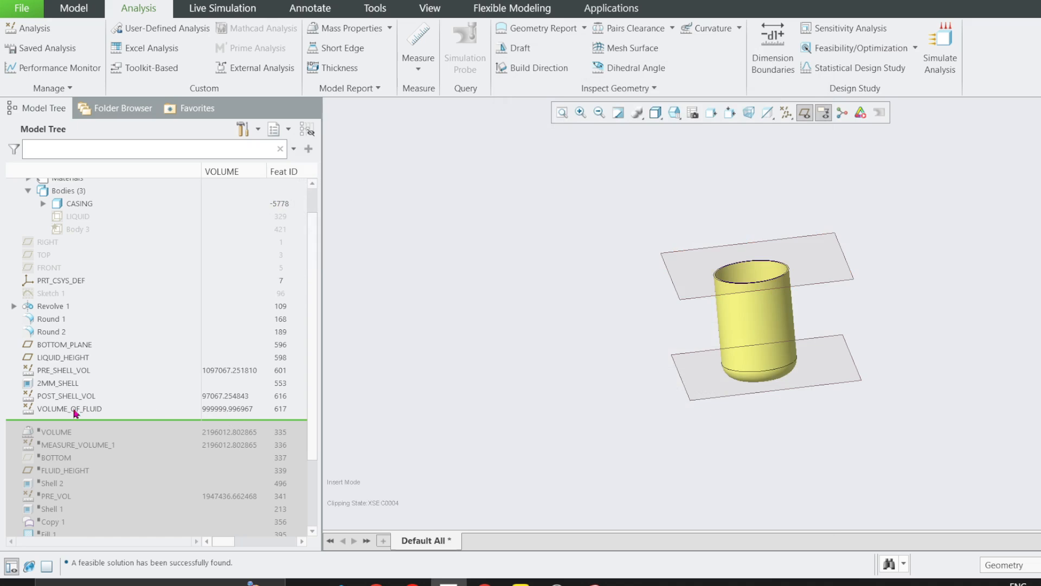
# - Reopen the FEAS1 feasibility study and tighten its convergence percentage in the run preferences
pyautogui.click(848, 48)
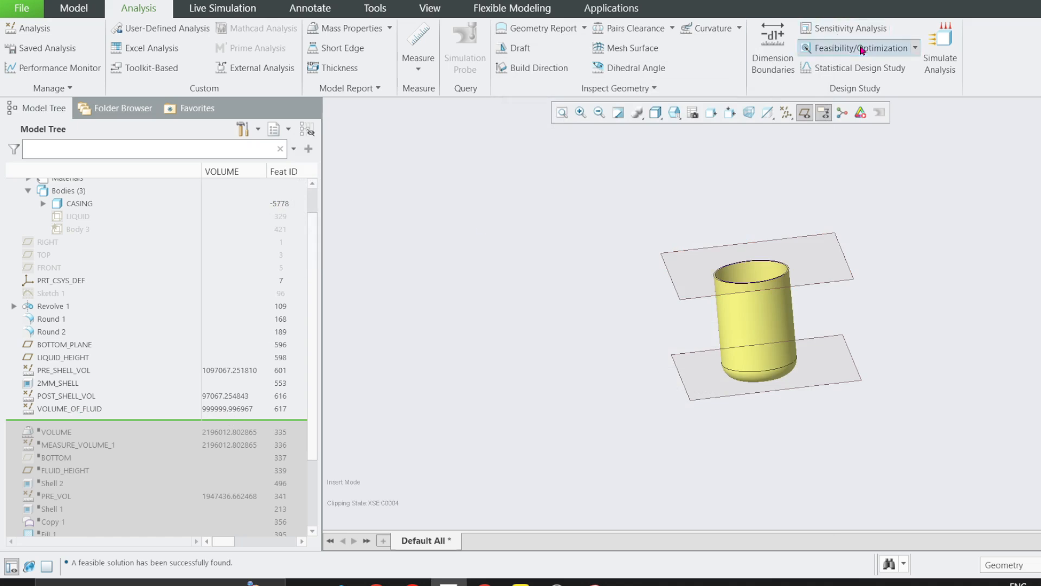
pyautogui.click(581, 70)
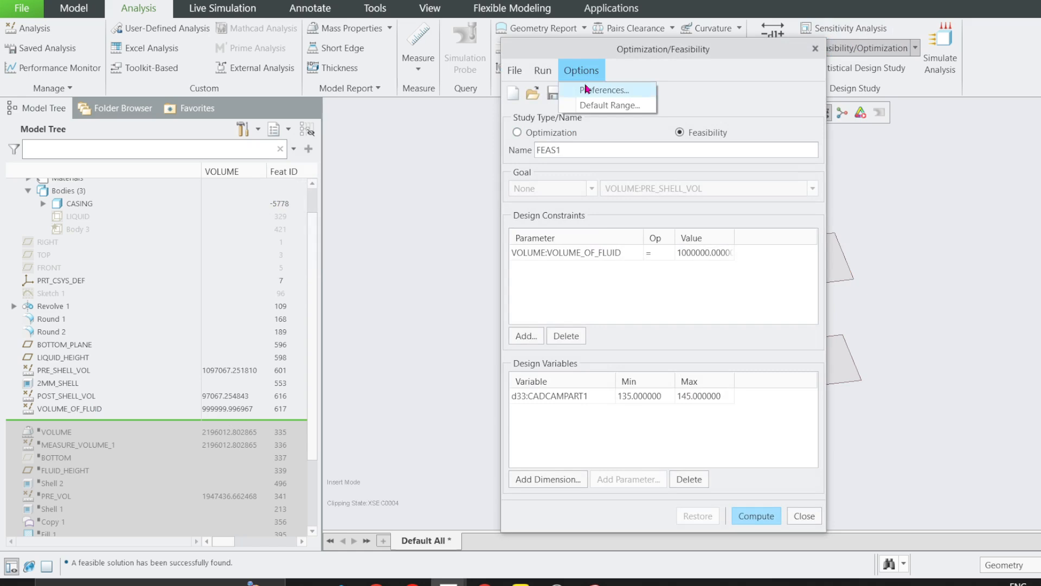
pyautogui.click(602, 89)
pyautogui.click(480, 333)
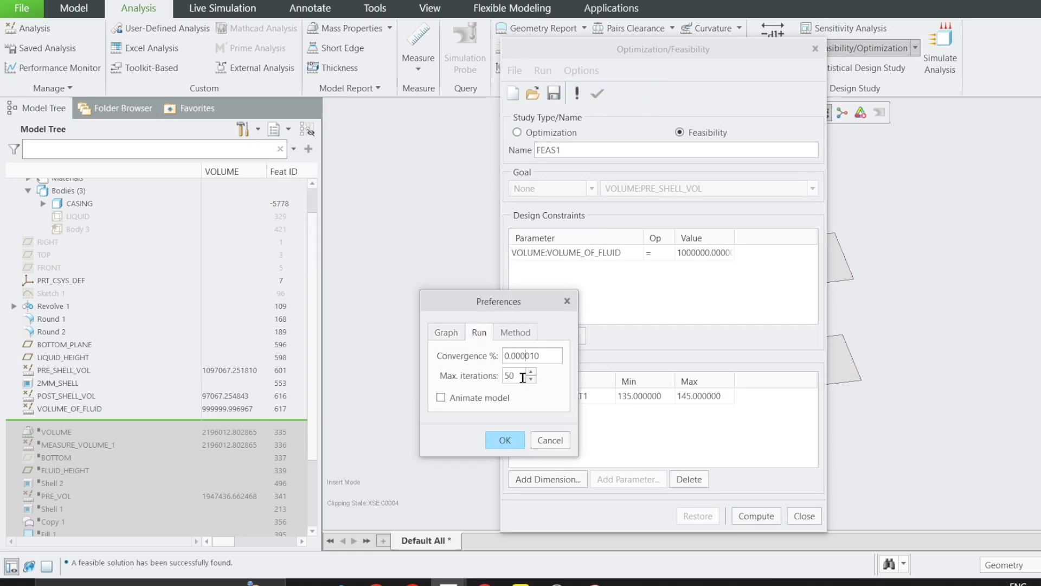
pyautogui.write('0000')
pyautogui.moveTo(551, 355); pyautogui.dragTo(502, 356)
pyautogui.click(505, 440)
# - Recompute the feasibility study, then close its convergence graphs and the study
pyautogui.click(752, 516)
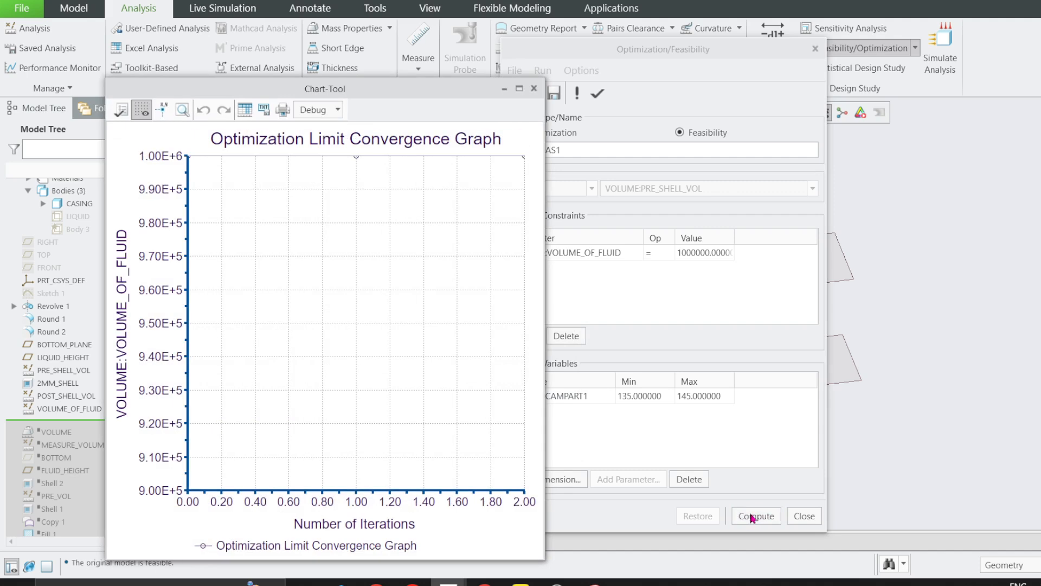
pyautogui.click(544, 76)
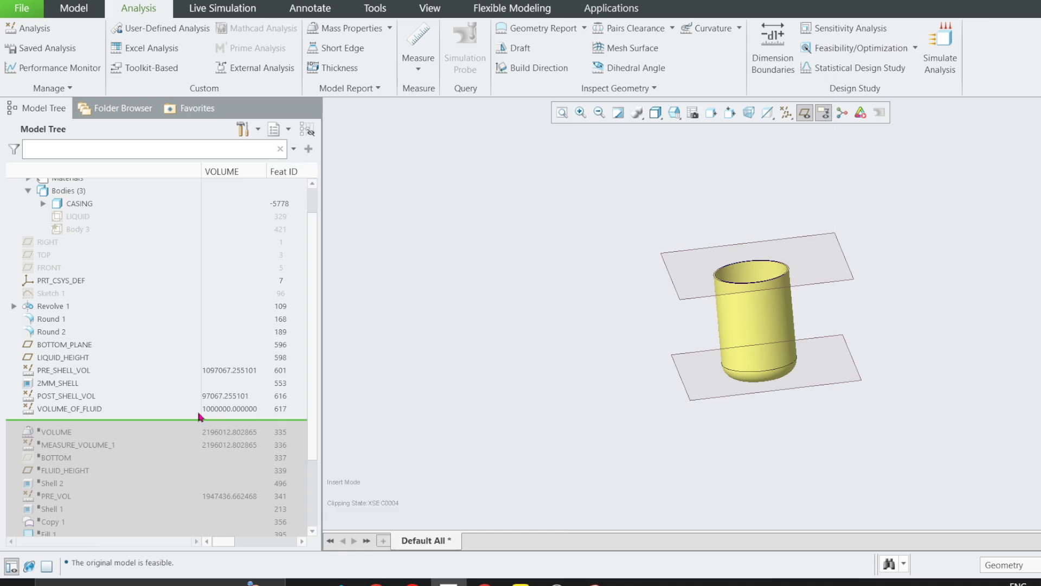
# - Check the VOLUME value of the VOLUME_OF_FLUID feature in the model tree
pyautogui.click(219, 413)
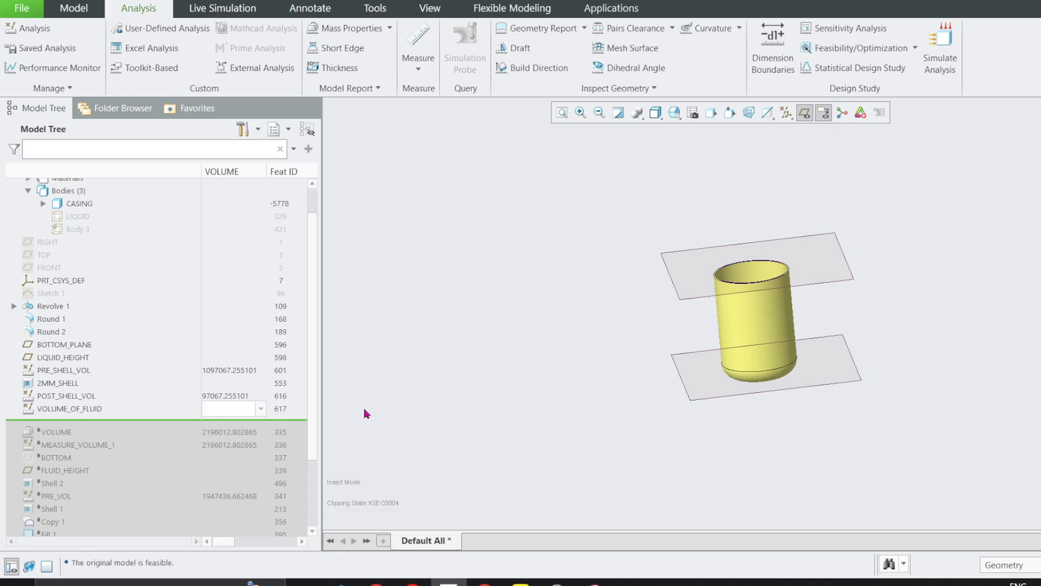
pyautogui.scroll(-4, 810, 280)
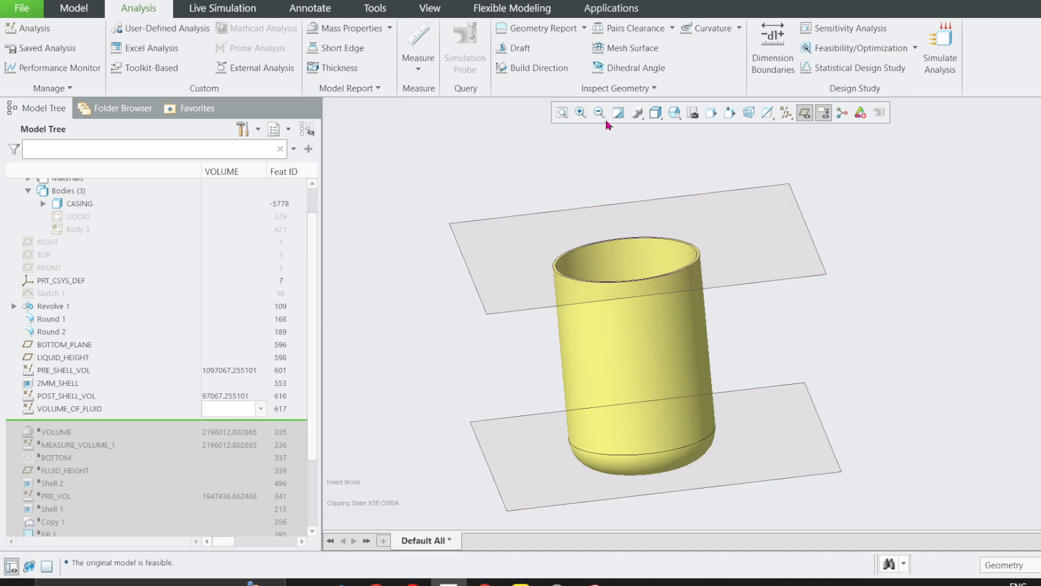
pyautogui.click(494, 312)
pyautogui.click(360, 340)
pyautogui.click(76, 401)
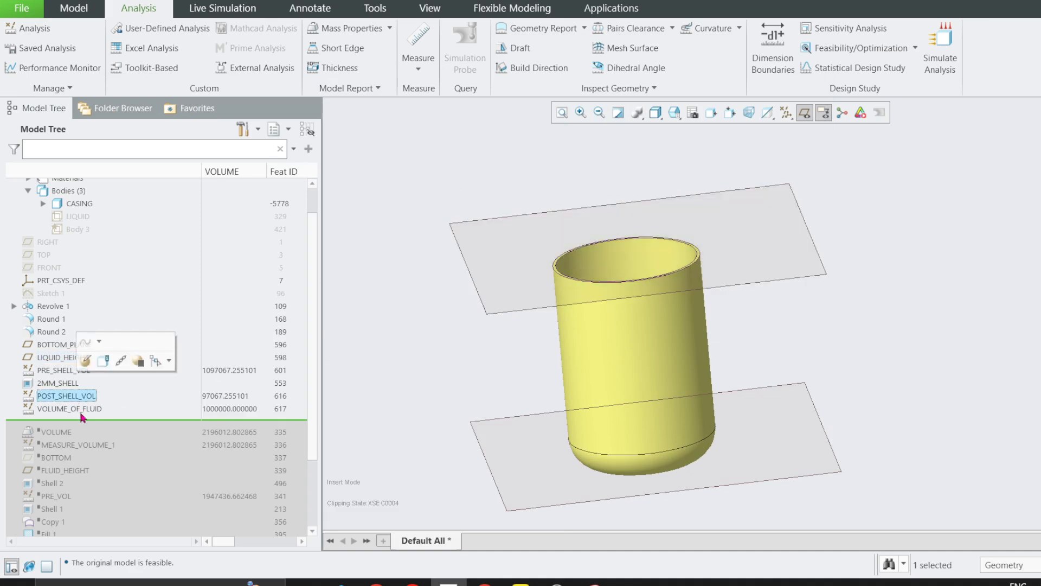
# - Display the LIQUID_HEIGHT plane's offset dimension and inspect its full-precision value
pyautogui.click(494, 313)
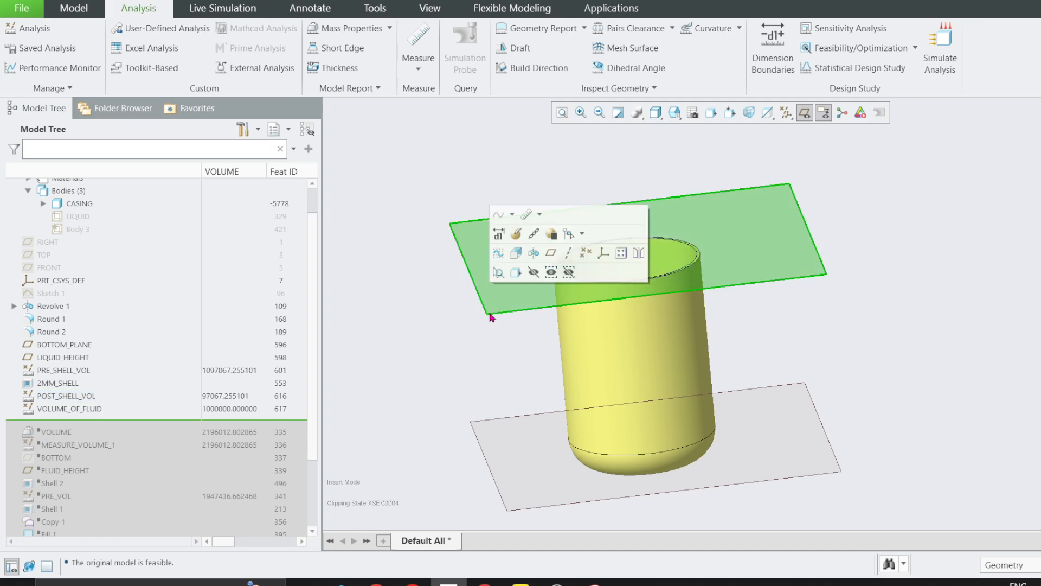
pyautogui.rightClick(60, 358)
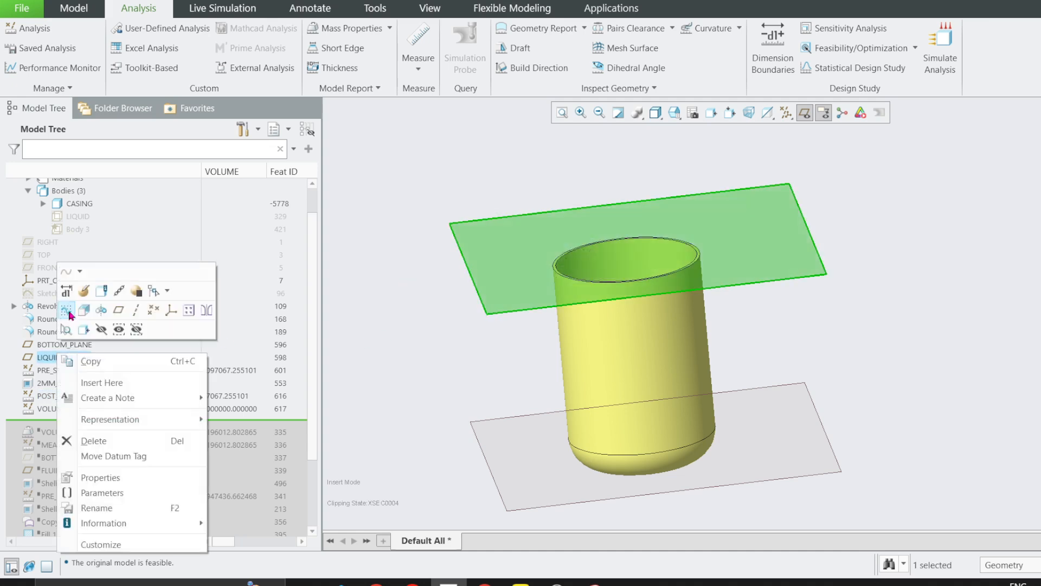
pyautogui.click(67, 287)
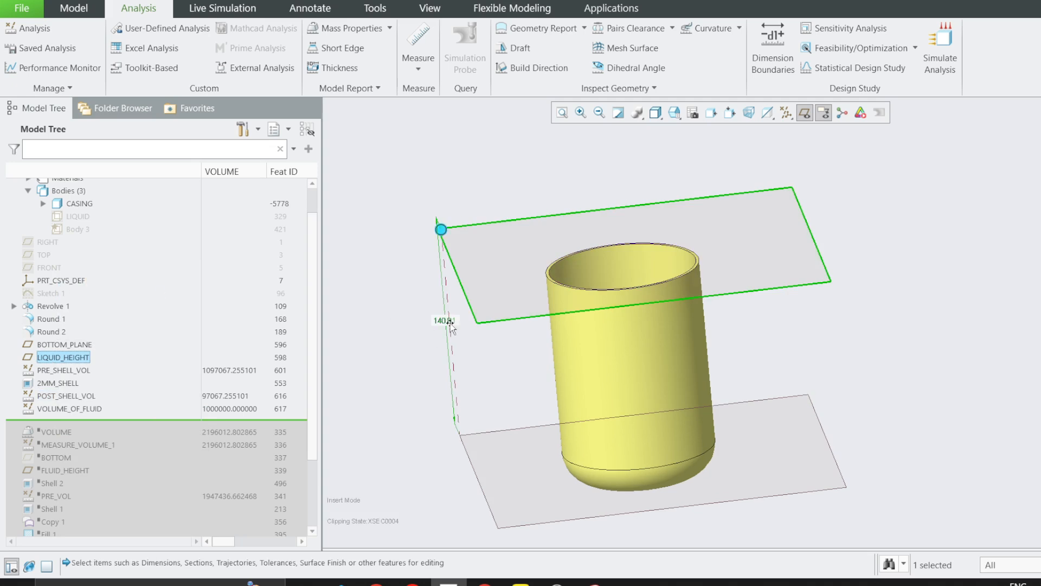
pyautogui.click(450, 324)
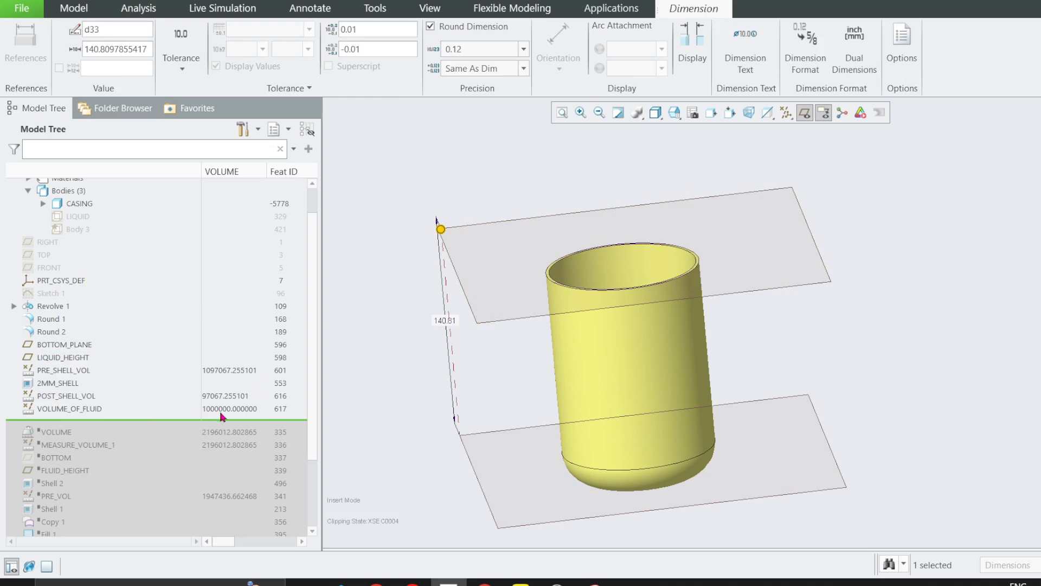
pyautogui.click(397, 395)
# - Measure the volume of the CASING body and close the measurement
pyautogui.click(422, 71)
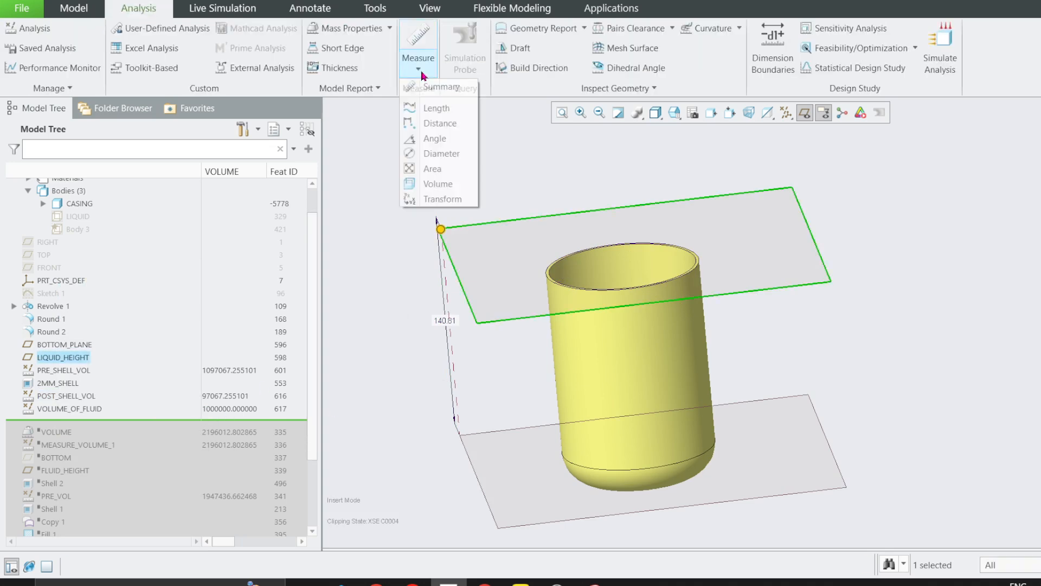
pyautogui.click(438, 184)
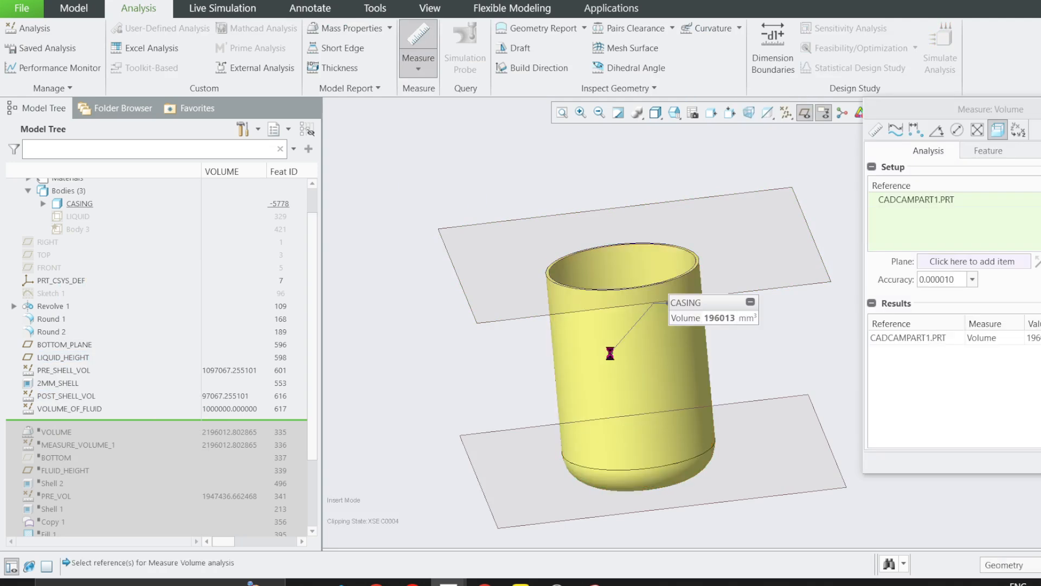
pyautogui.click(610, 353)
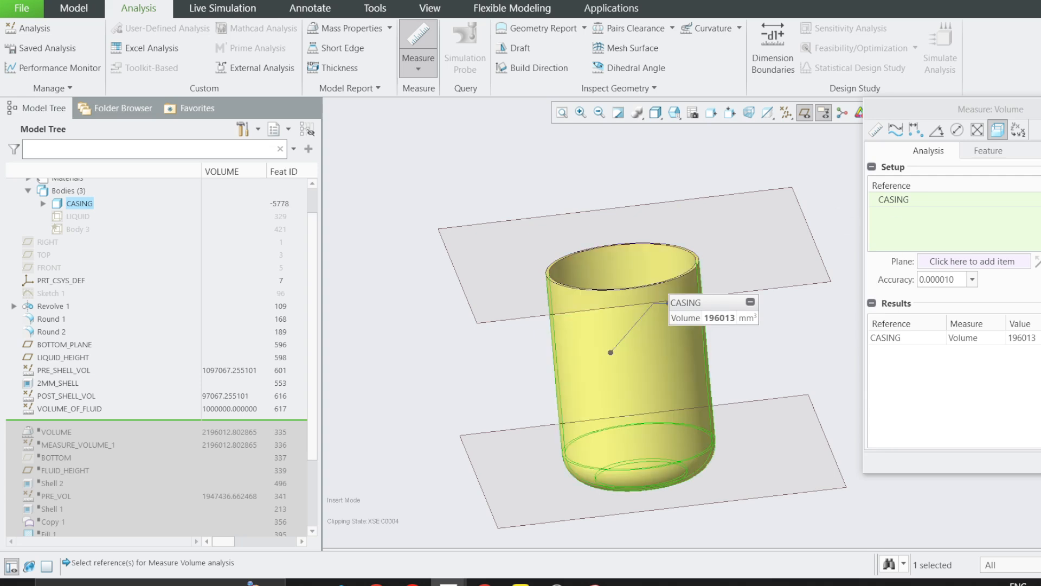
pyautogui.click(1040, 462)
pyautogui.click(503, 382)
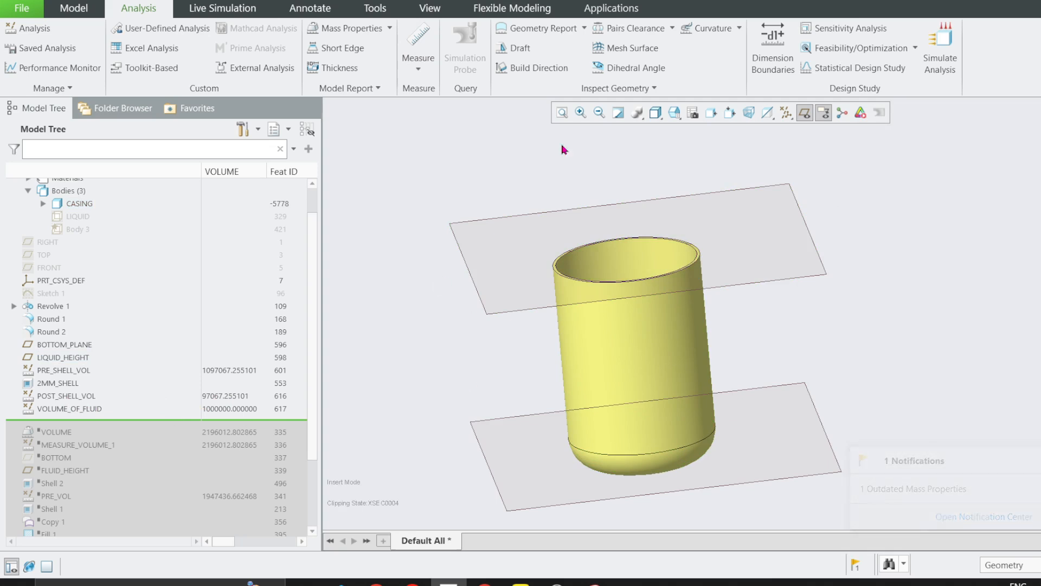
pyautogui.click(418, 70)
pyautogui.click(488, 158)
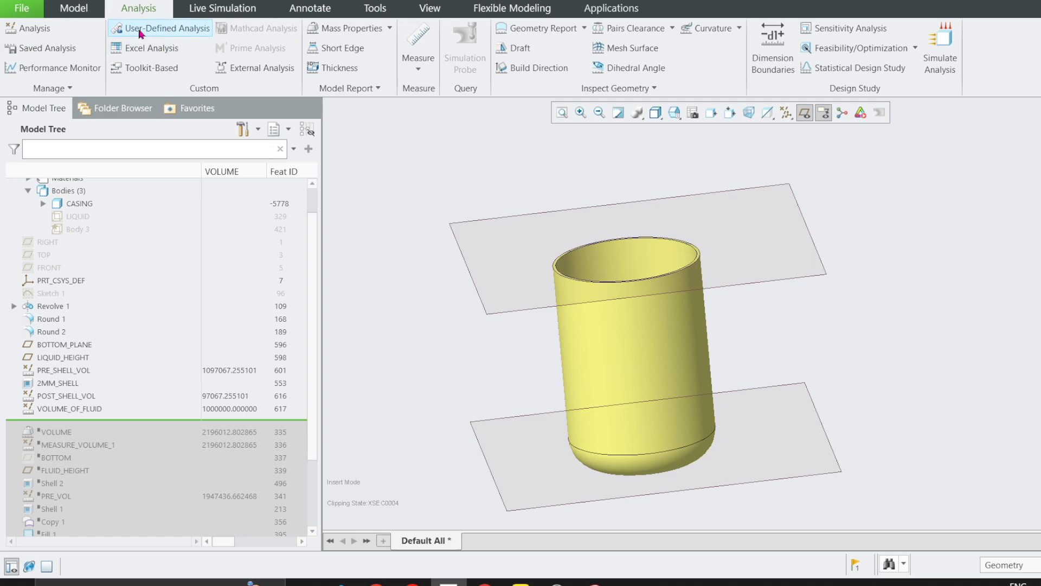
pyautogui.click(33, 29)
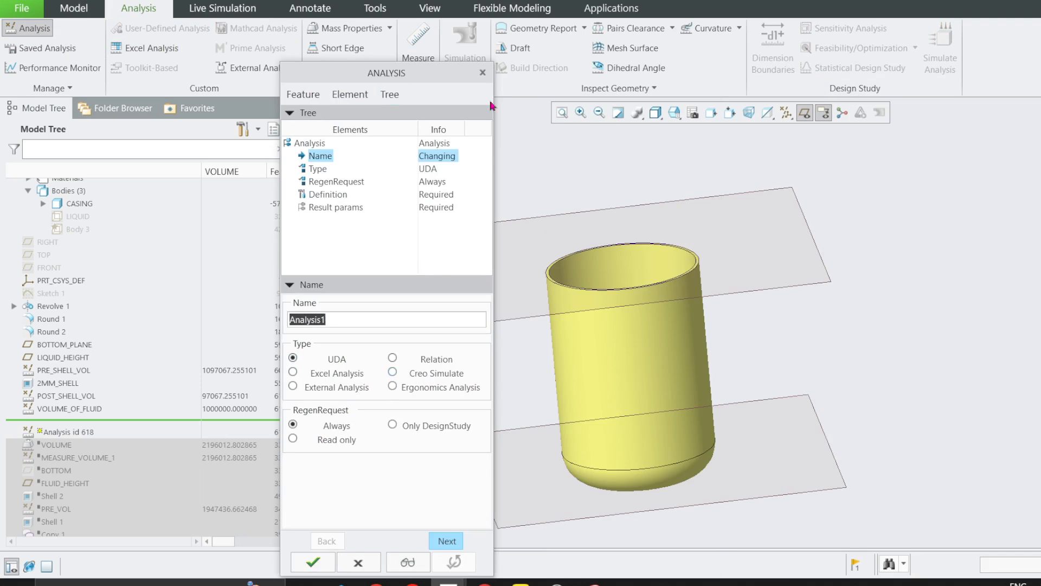
pyautogui.click(482, 72)
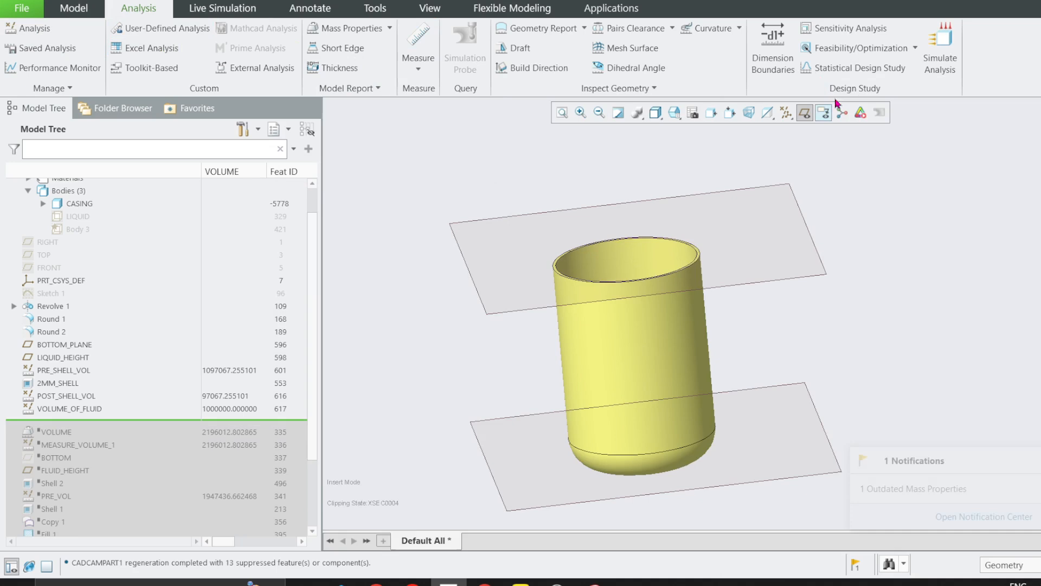